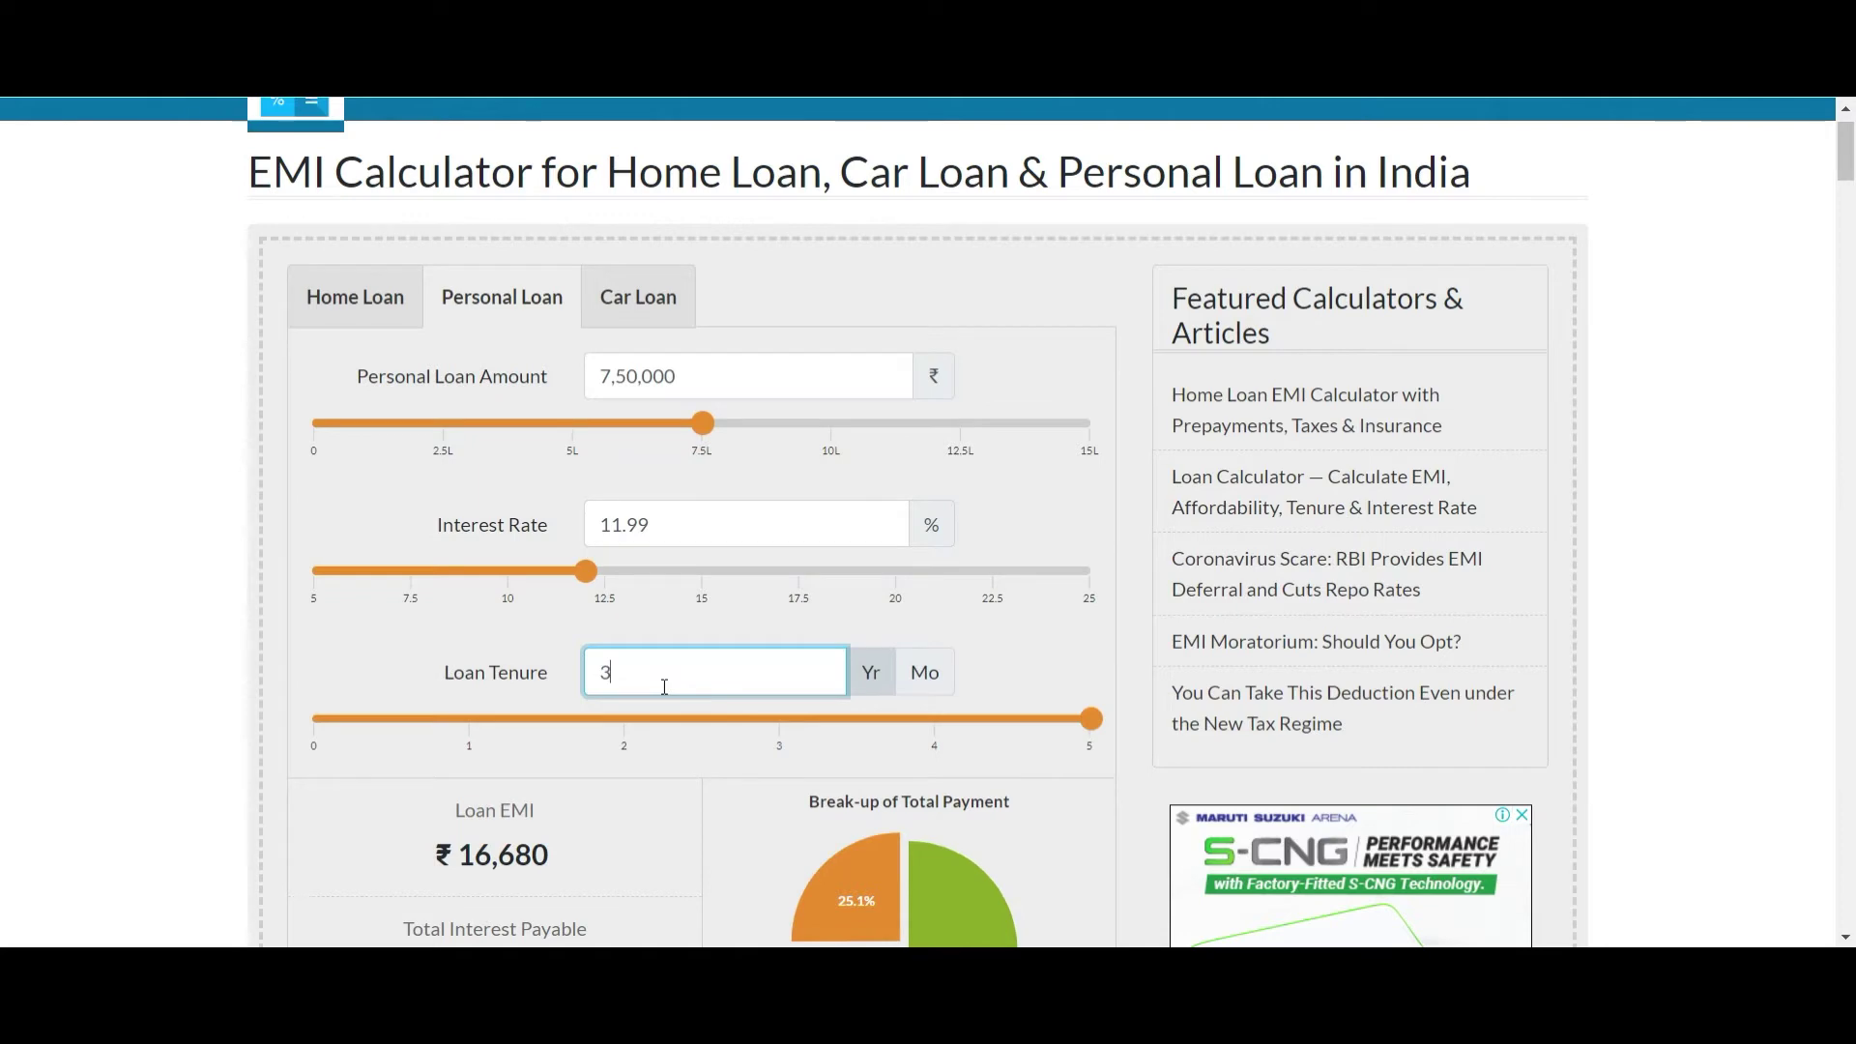
# - Apply the 3-year loan tenure in the EMI calculator, then switch to Excel and enter 146657 as total interest paid in C2
pyautogui.click(787, 579)
pyautogui.scroll(-3, 785, 583)
pyautogui.scroll(-2, 785, 583)
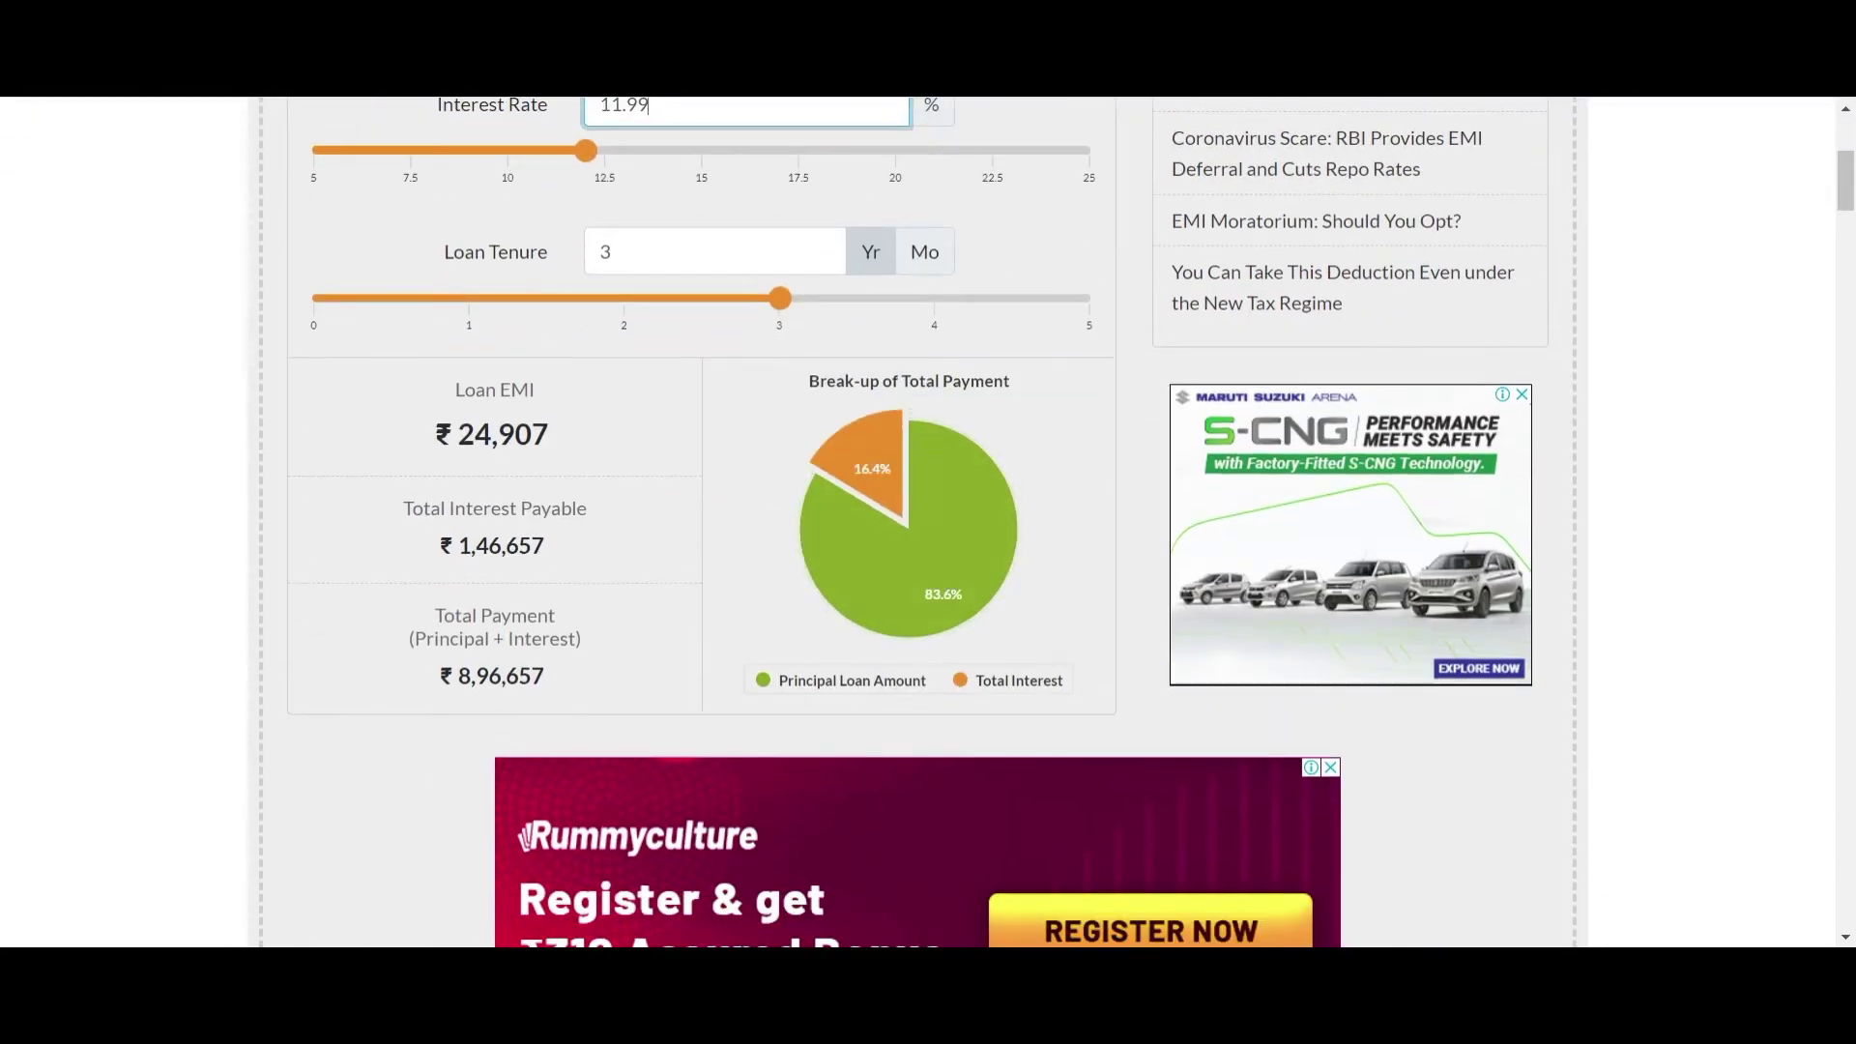
pyautogui.click(986, 904)
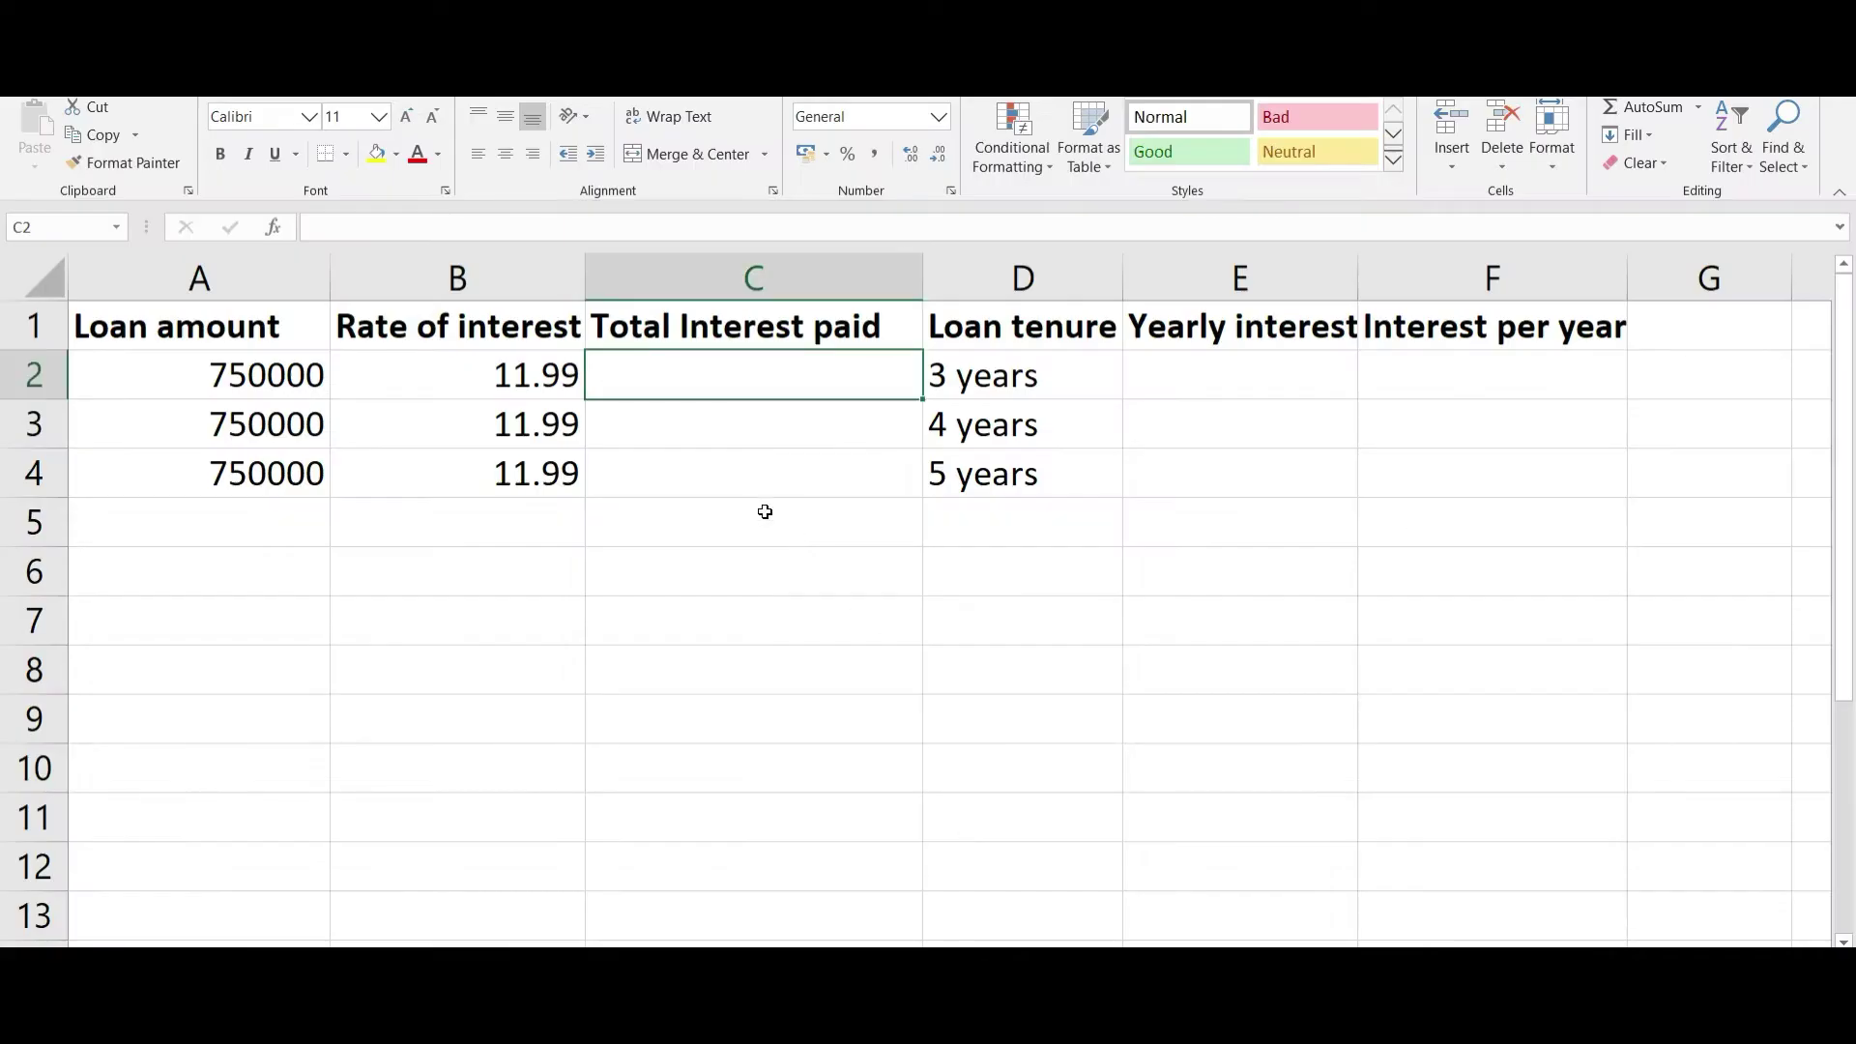
pyautogui.write('146657')
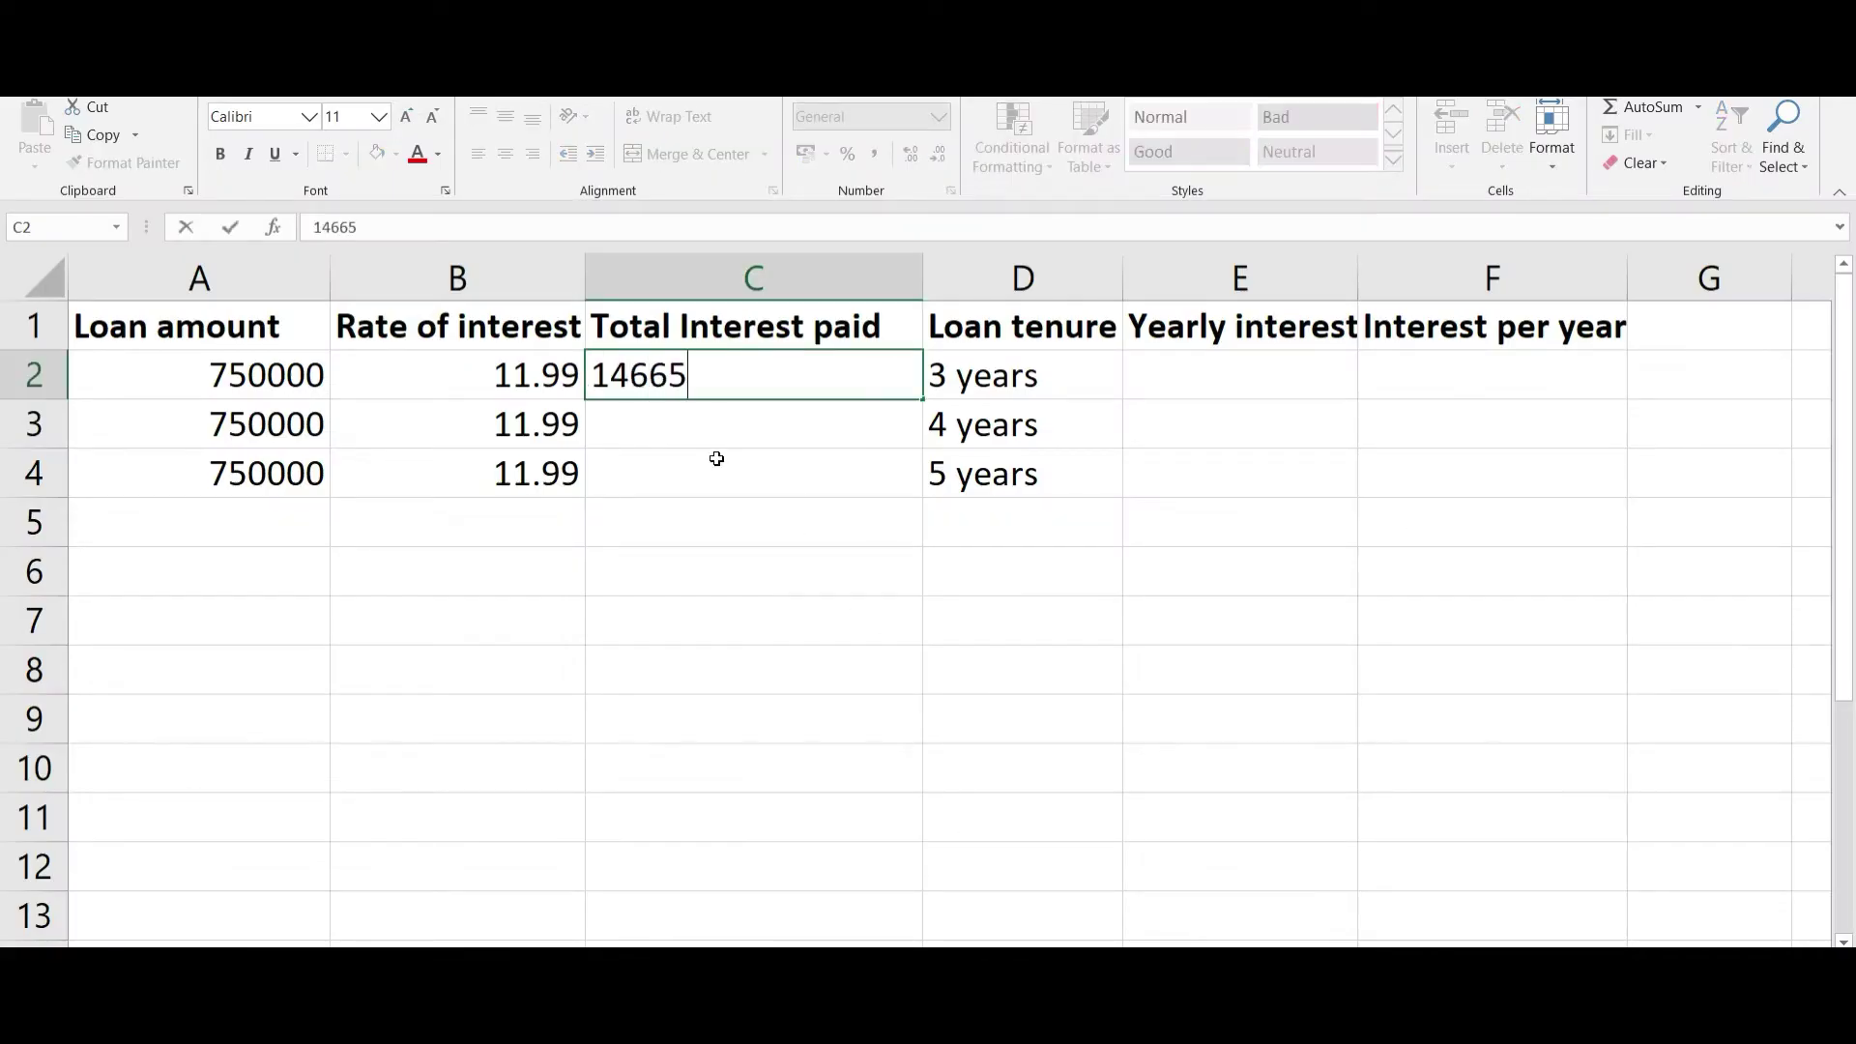
pyautogui.click(717, 418)
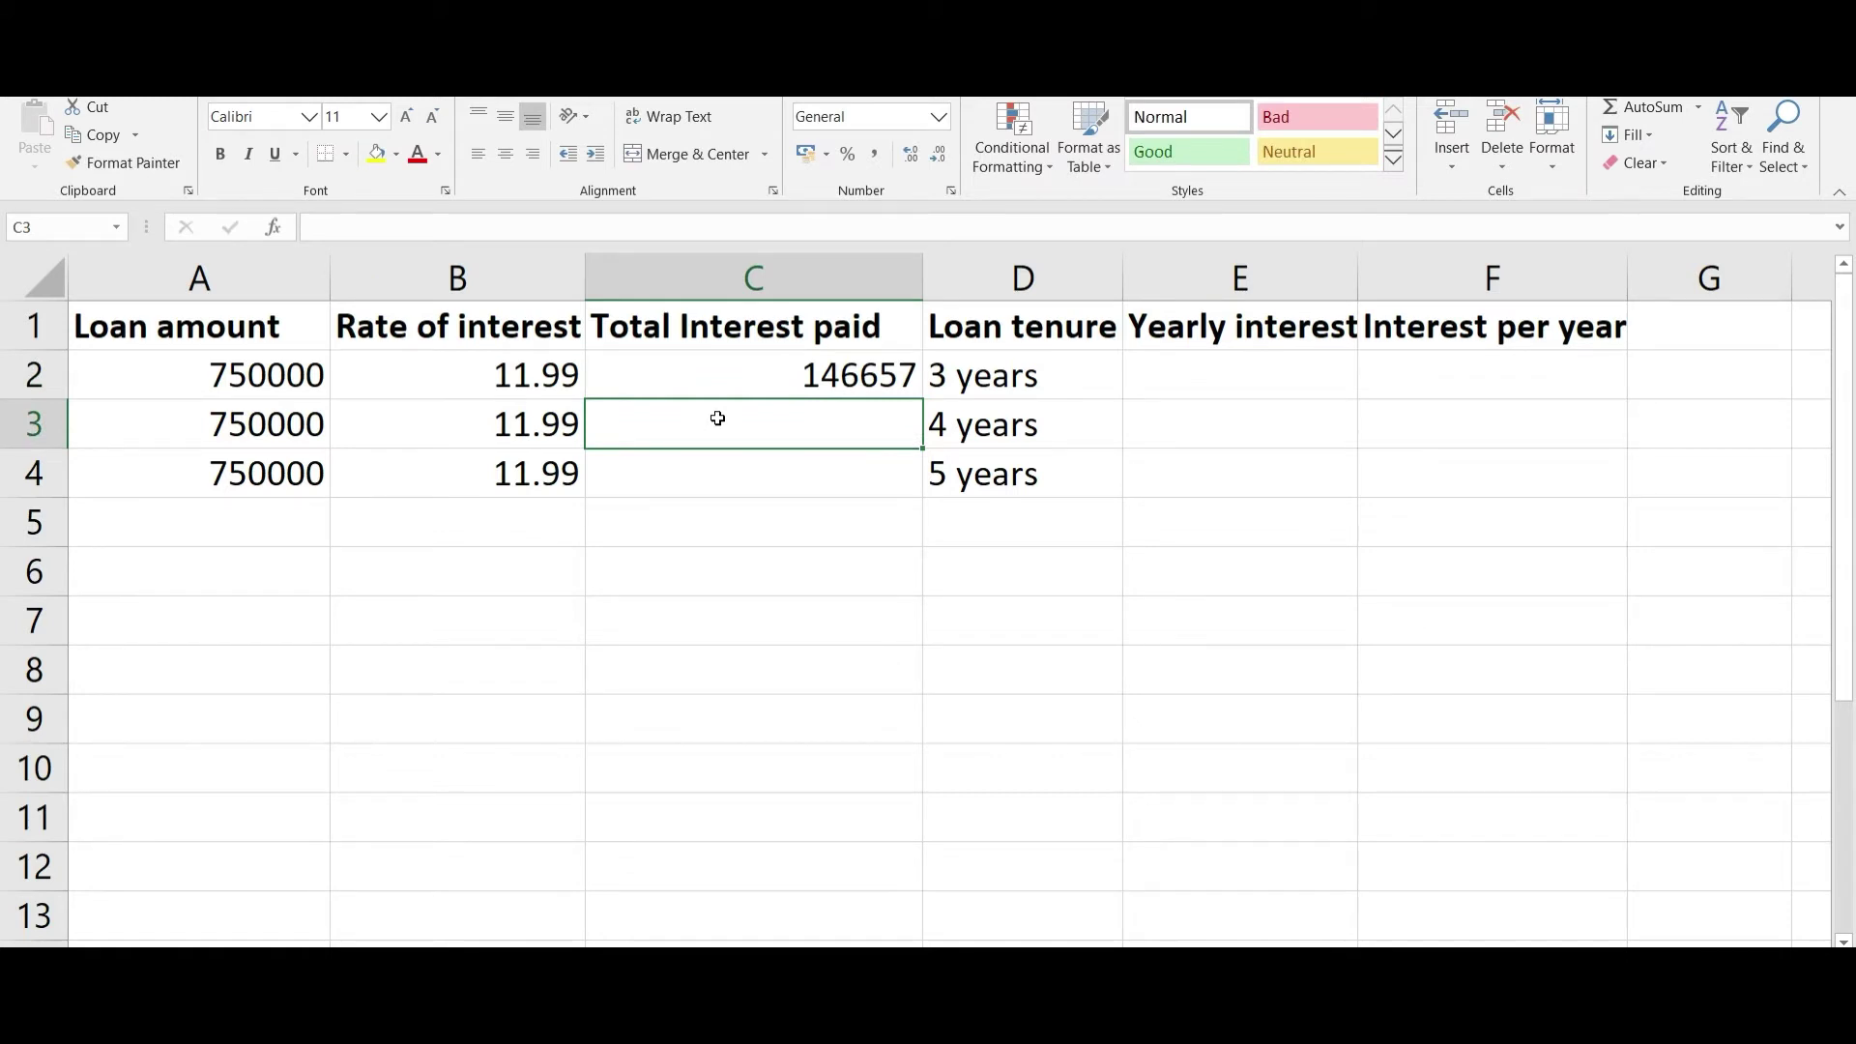
# - Switch to the EMI calculator in the browser and set the personal loan's tenure to 4 years
pyautogui.click(681, 884)
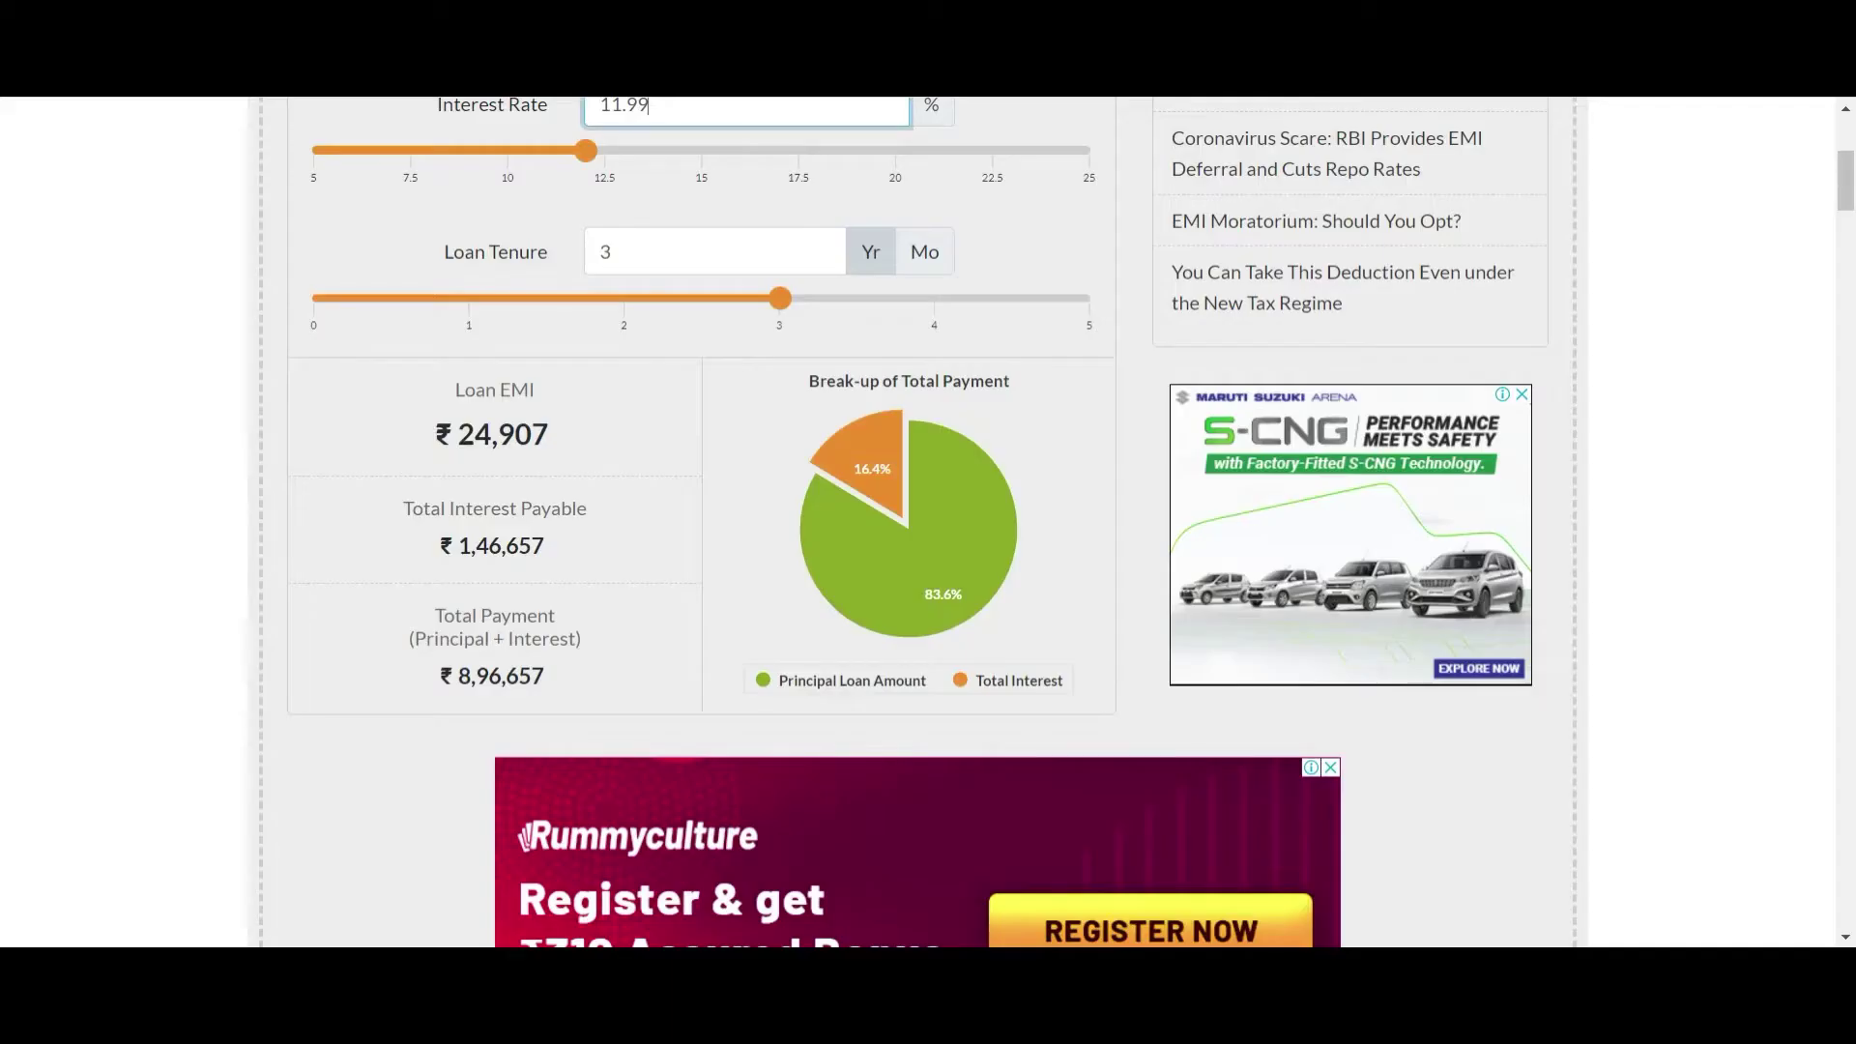
pyautogui.click(651, 250)
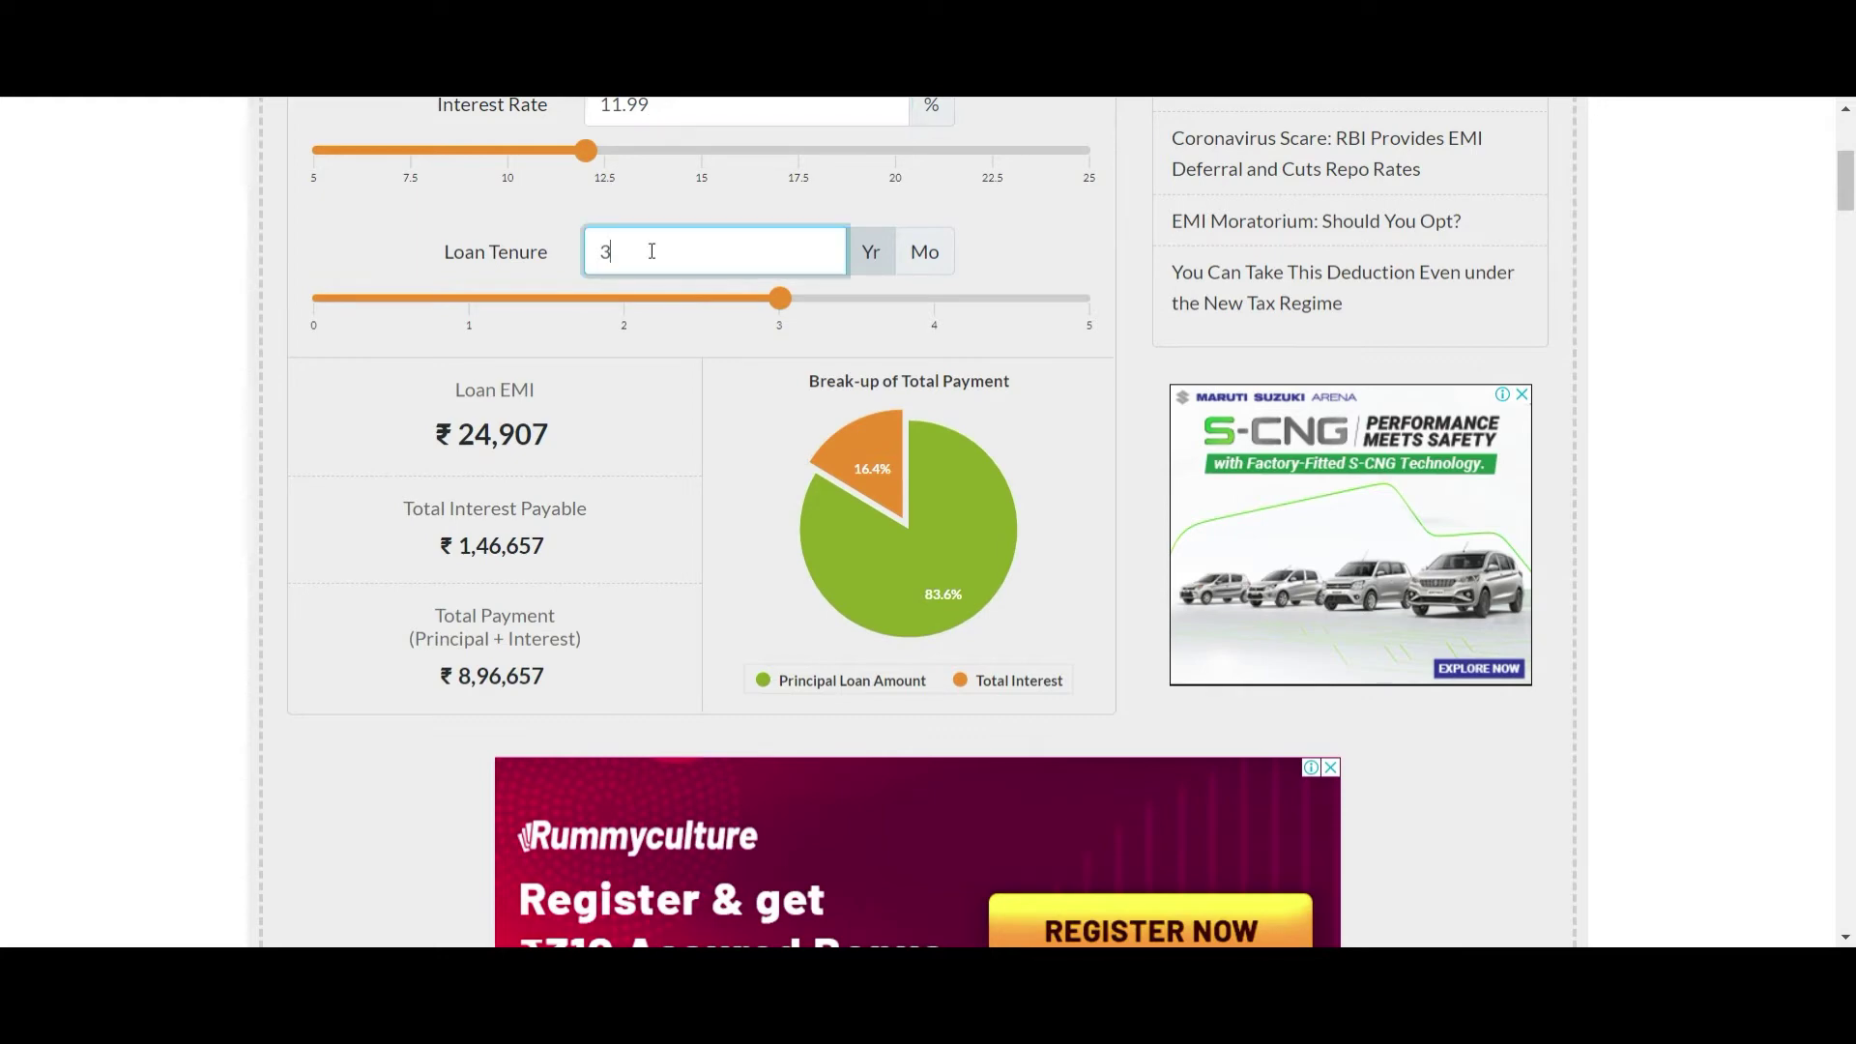
pyautogui.press('BackSpace')
pyautogui.write('4')
pyautogui.click(718, 110)
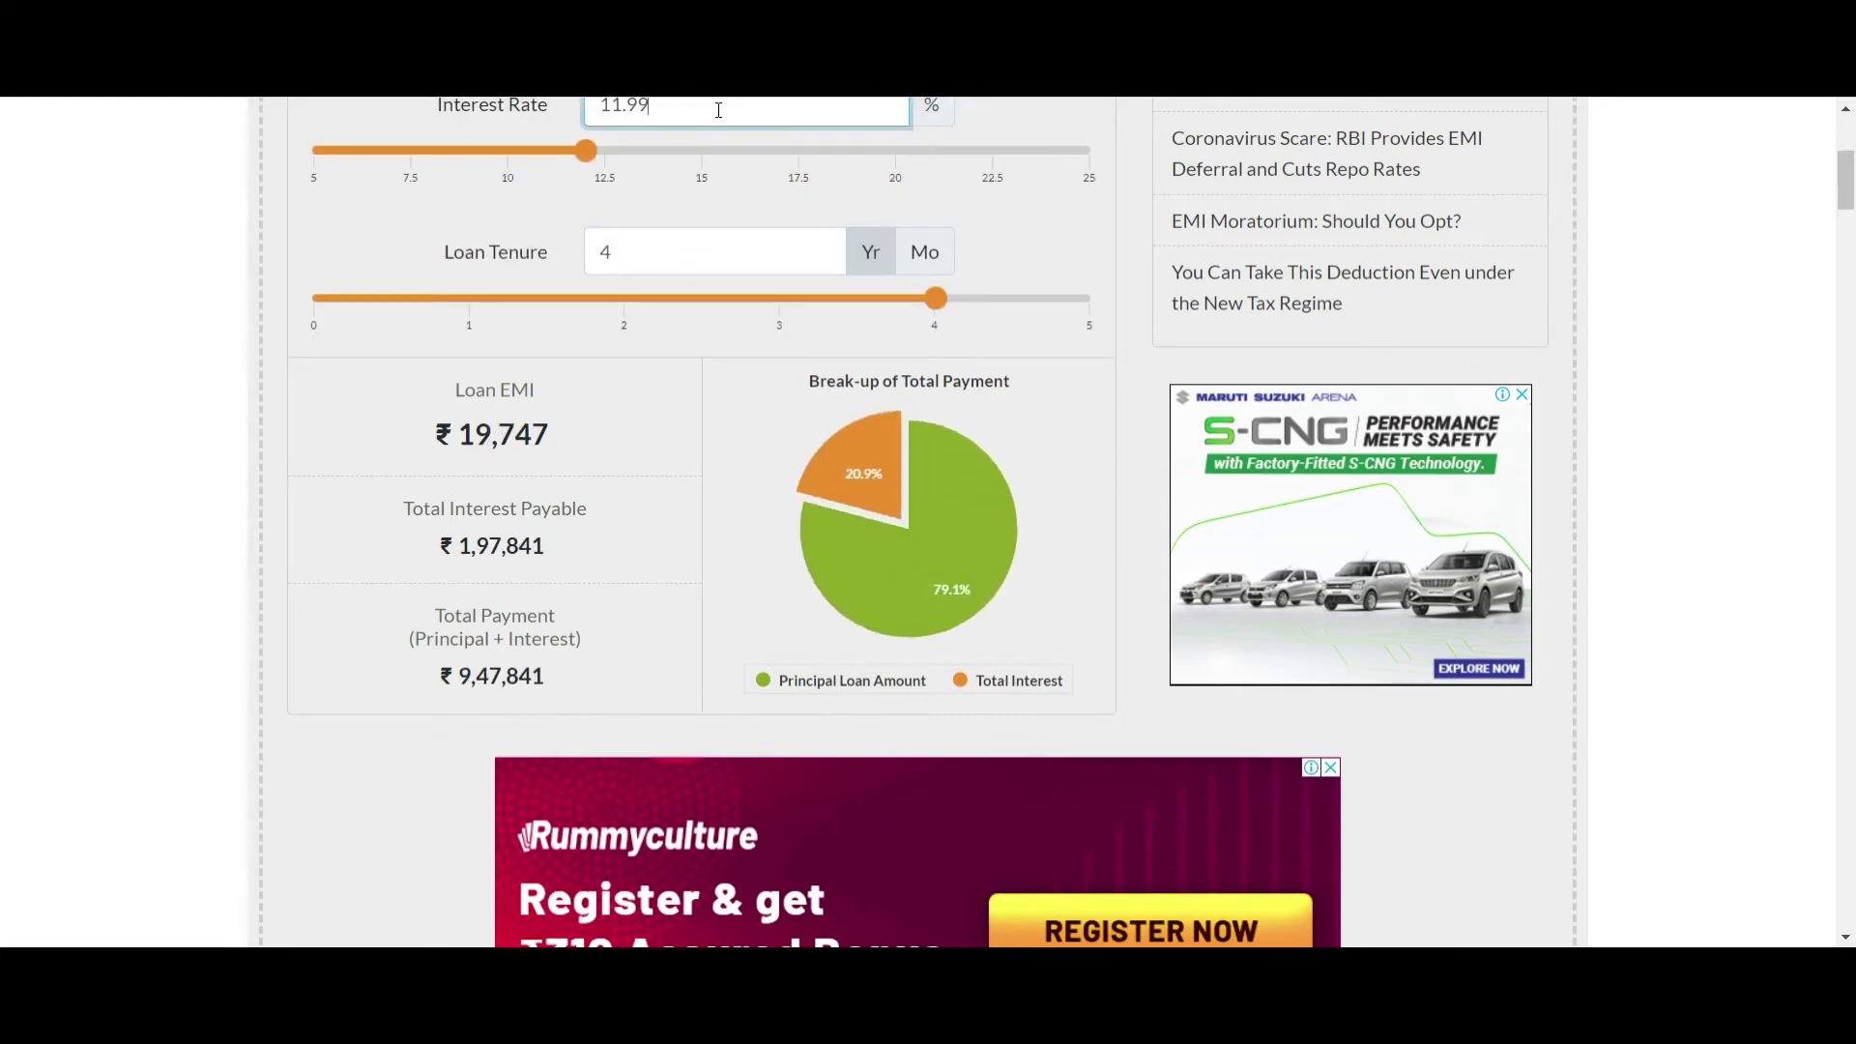
# - Switch to Excel and enter 197841 as the total interest paid for the 4-year loan in C3
pyautogui.moveTo(982, 957)
pyautogui.click(982, 909)
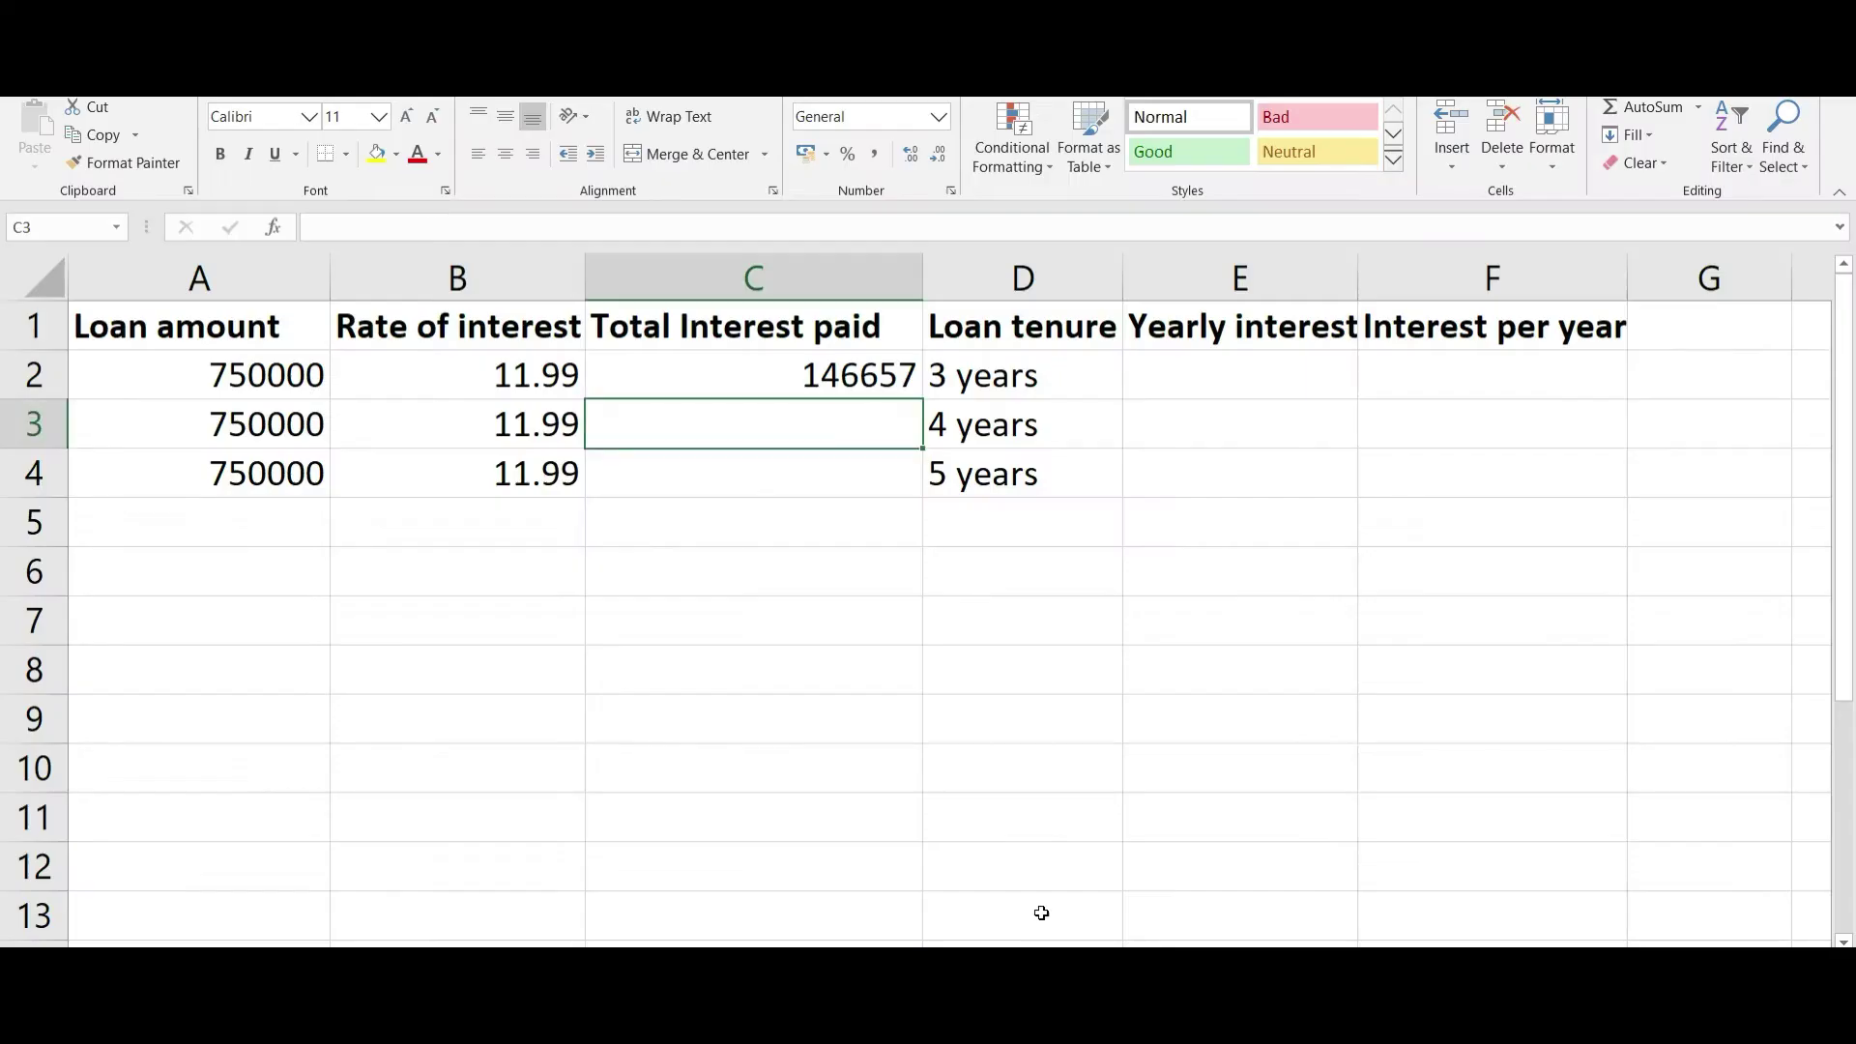
pyautogui.write('197841')
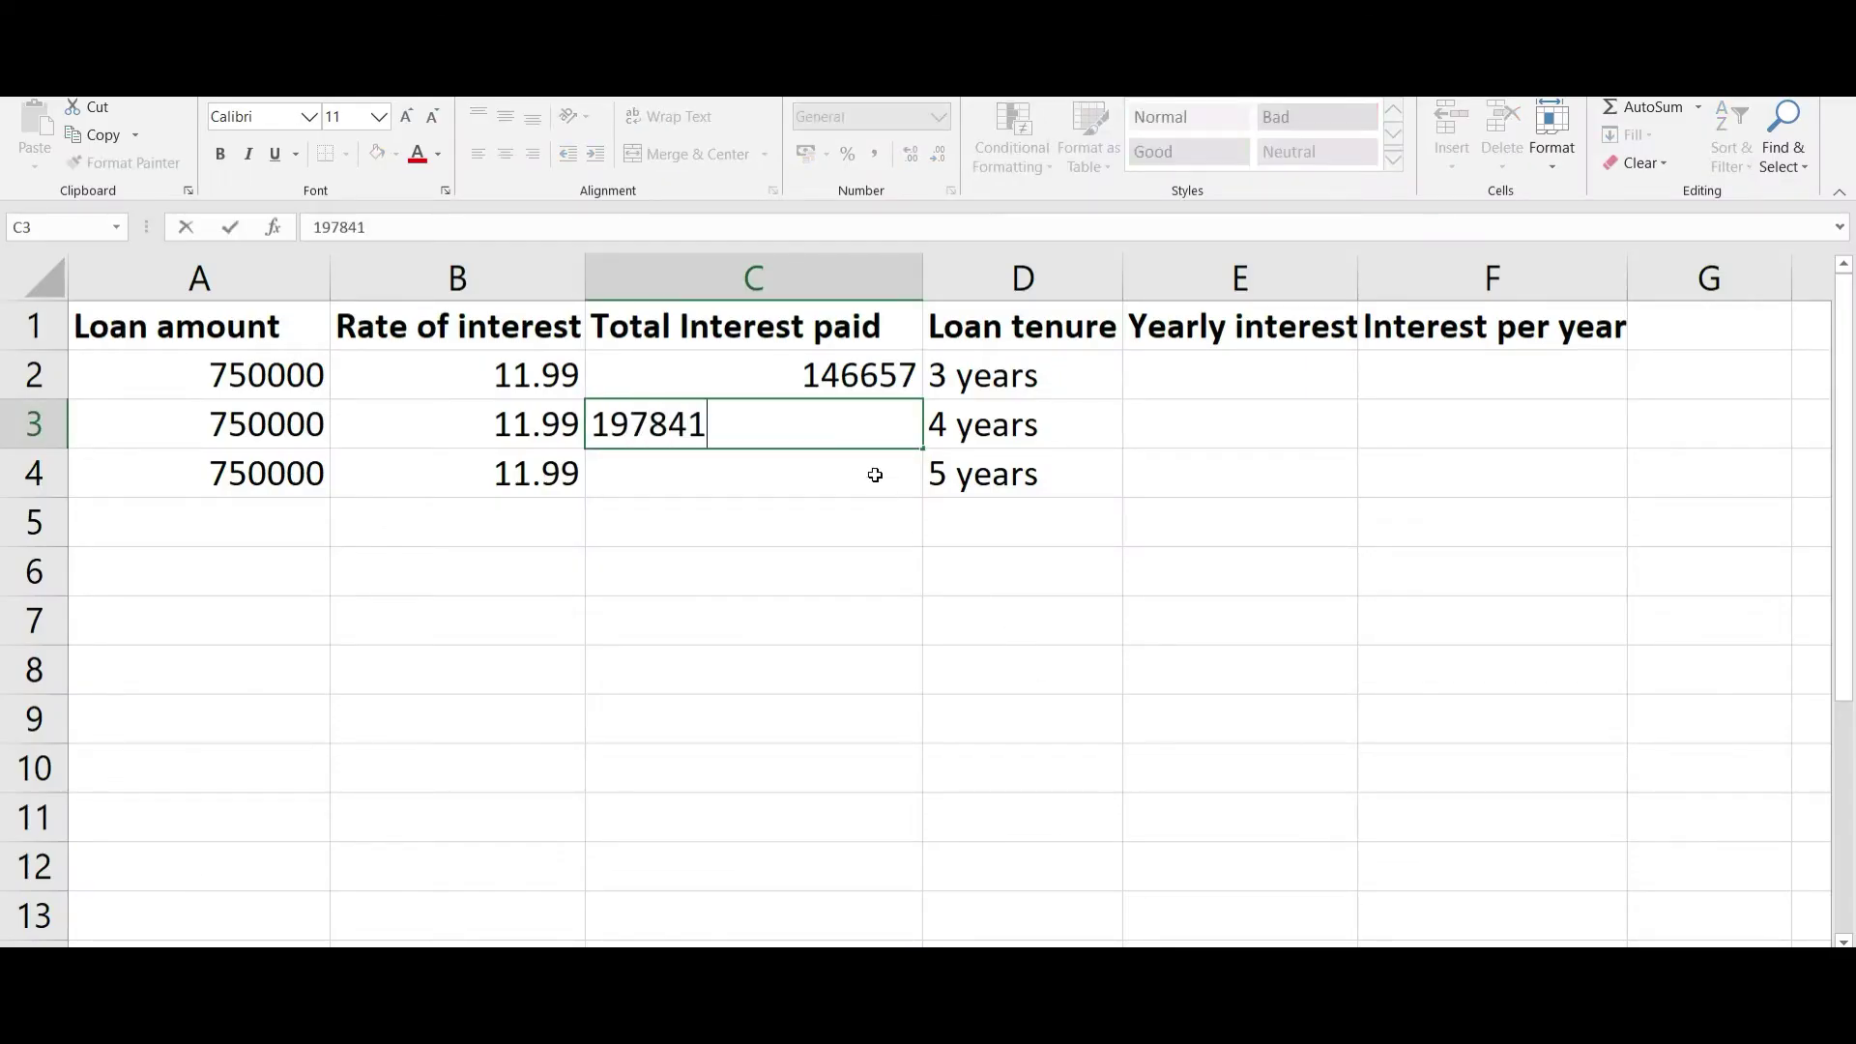
pyautogui.press('Return')
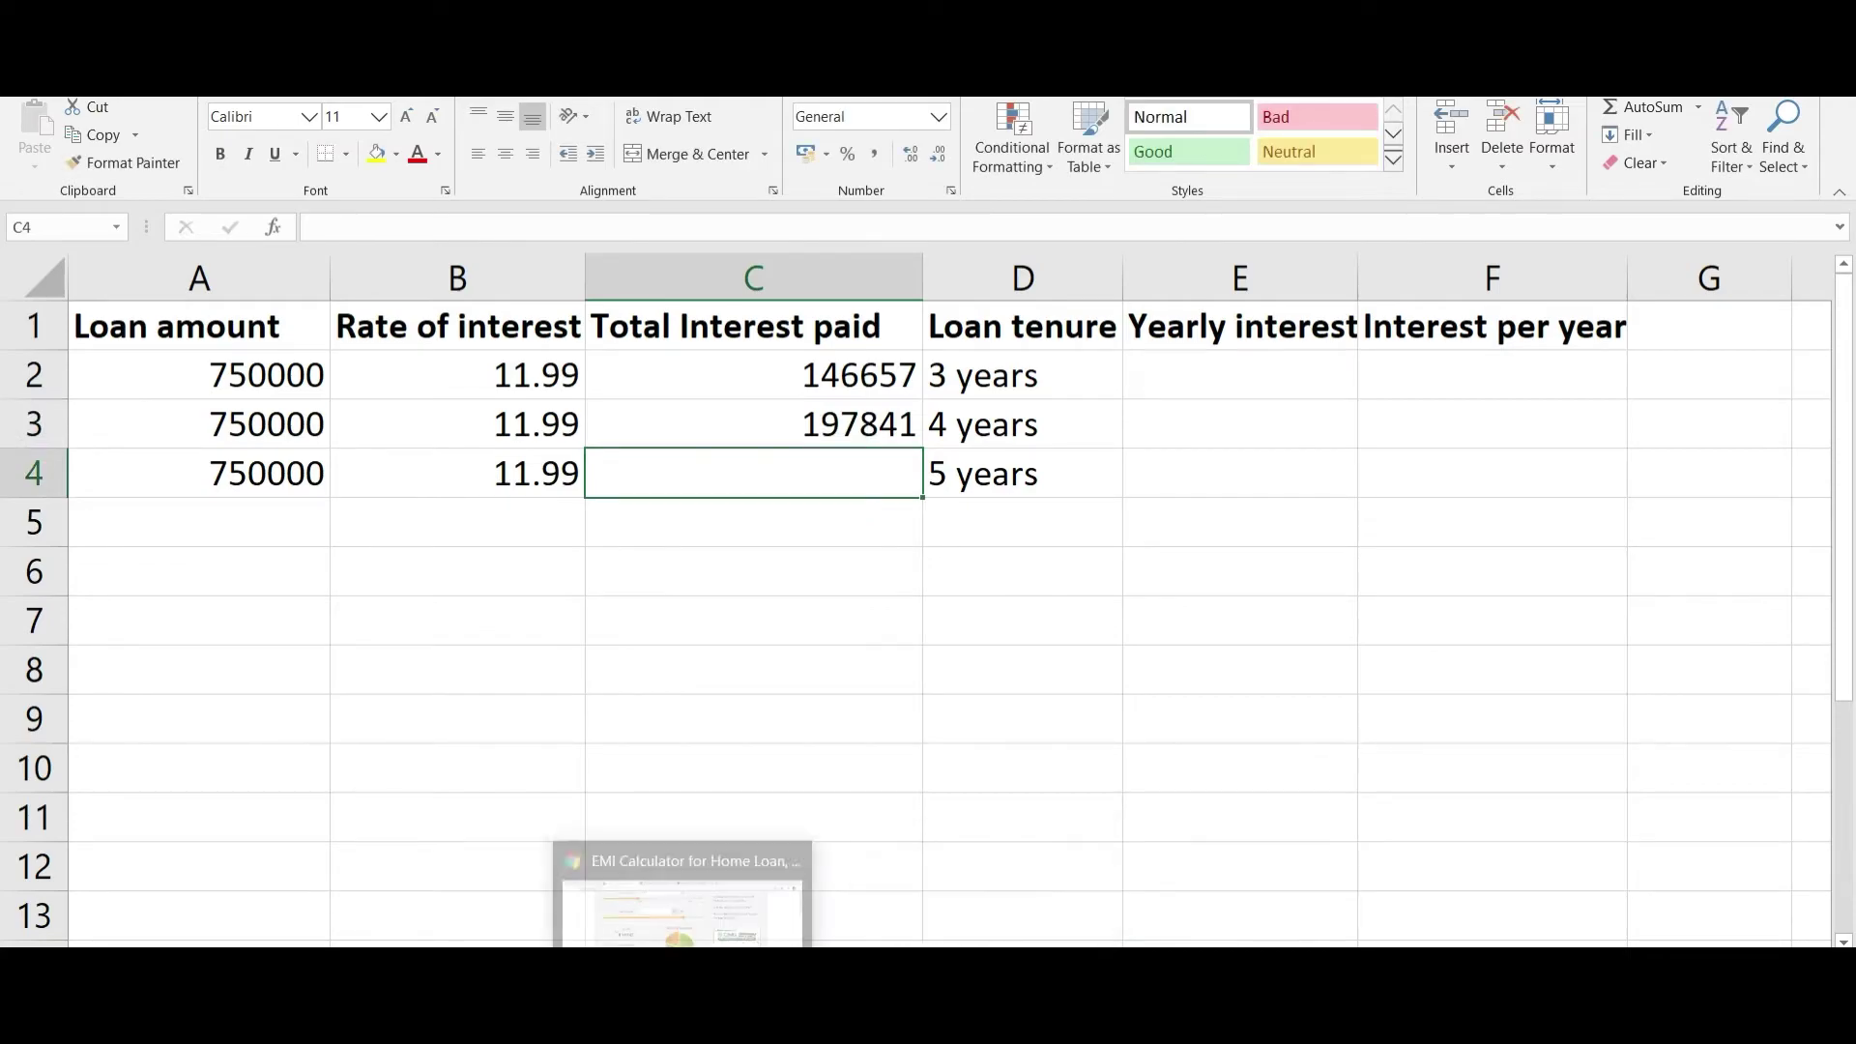
# - Switch to the EMI calculator in the browser and set the personal loan's tenure to 5 years
pyautogui.click(681, 889)
pyautogui.click(645, 251)
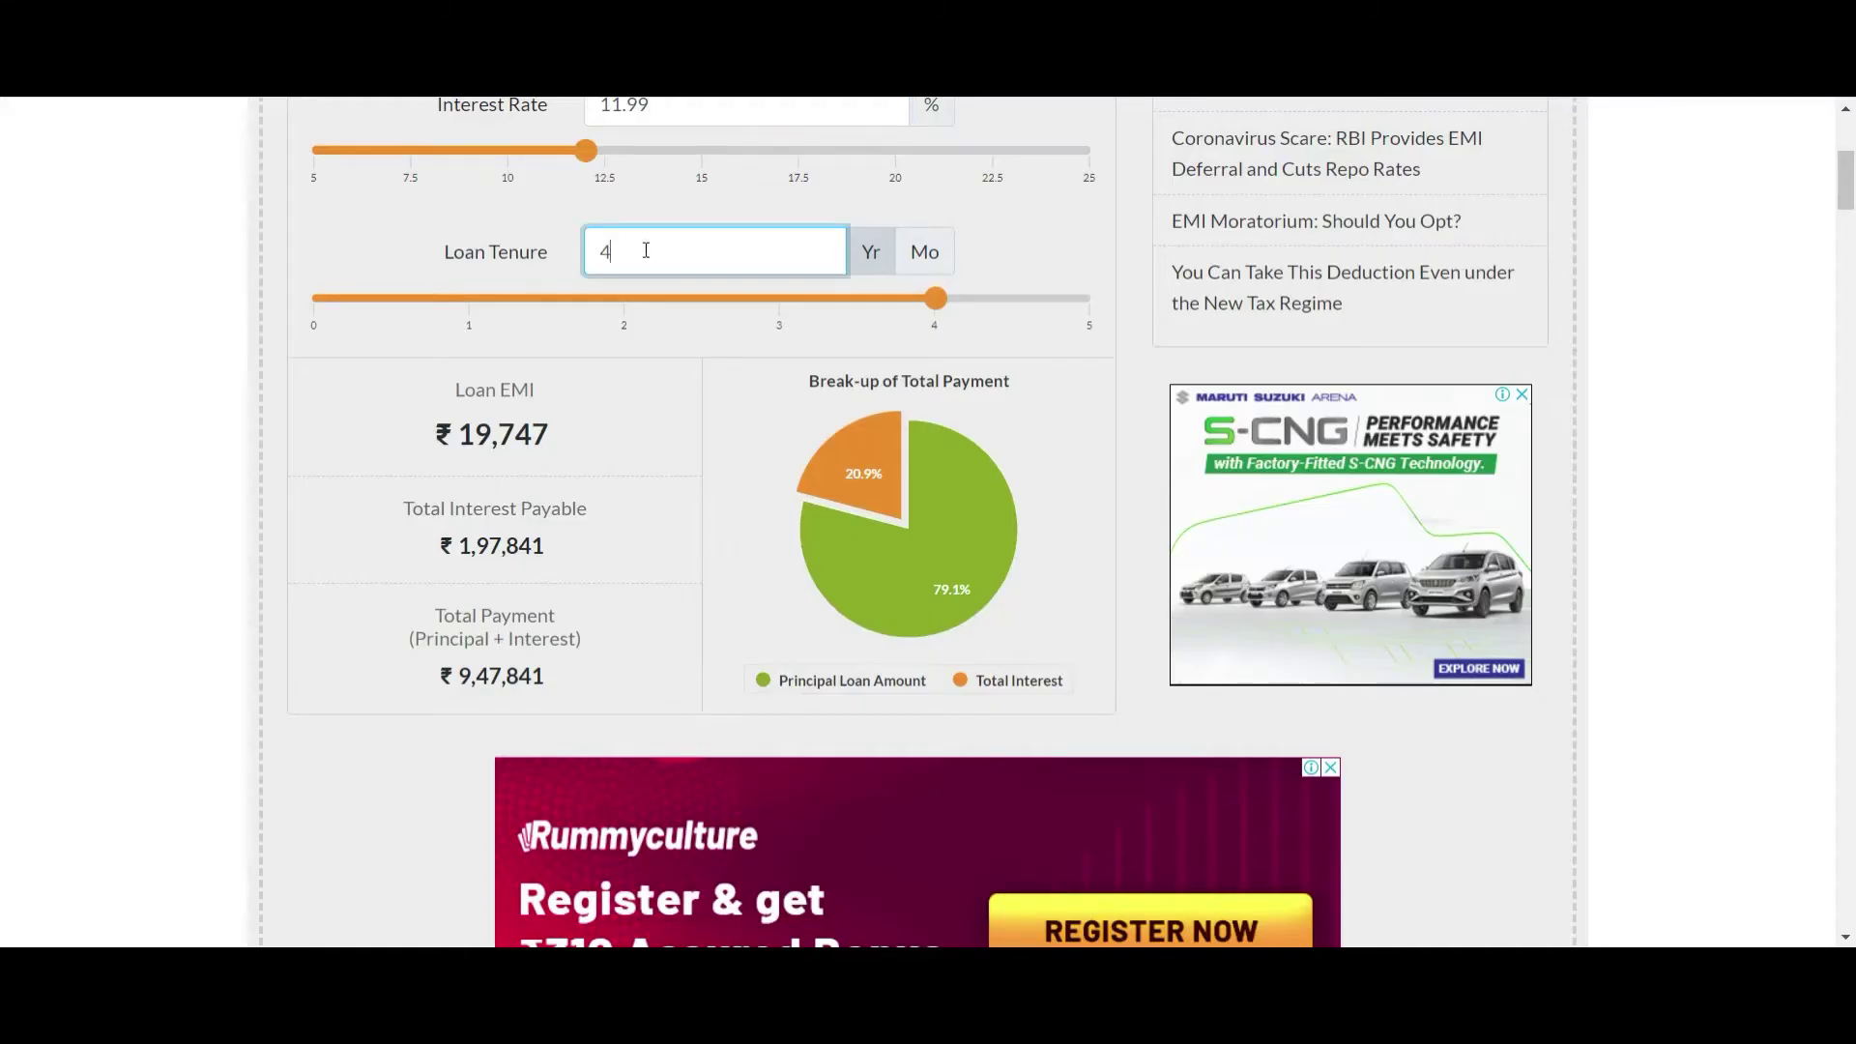
pyautogui.write('5')
pyautogui.click(752, 112)
# - Switch to Excel and enter 250773 as the total interest paid for the 5-year loan in C4
pyautogui.moveTo(851, 580)
pyautogui.hotkey('alt', 'Tab')
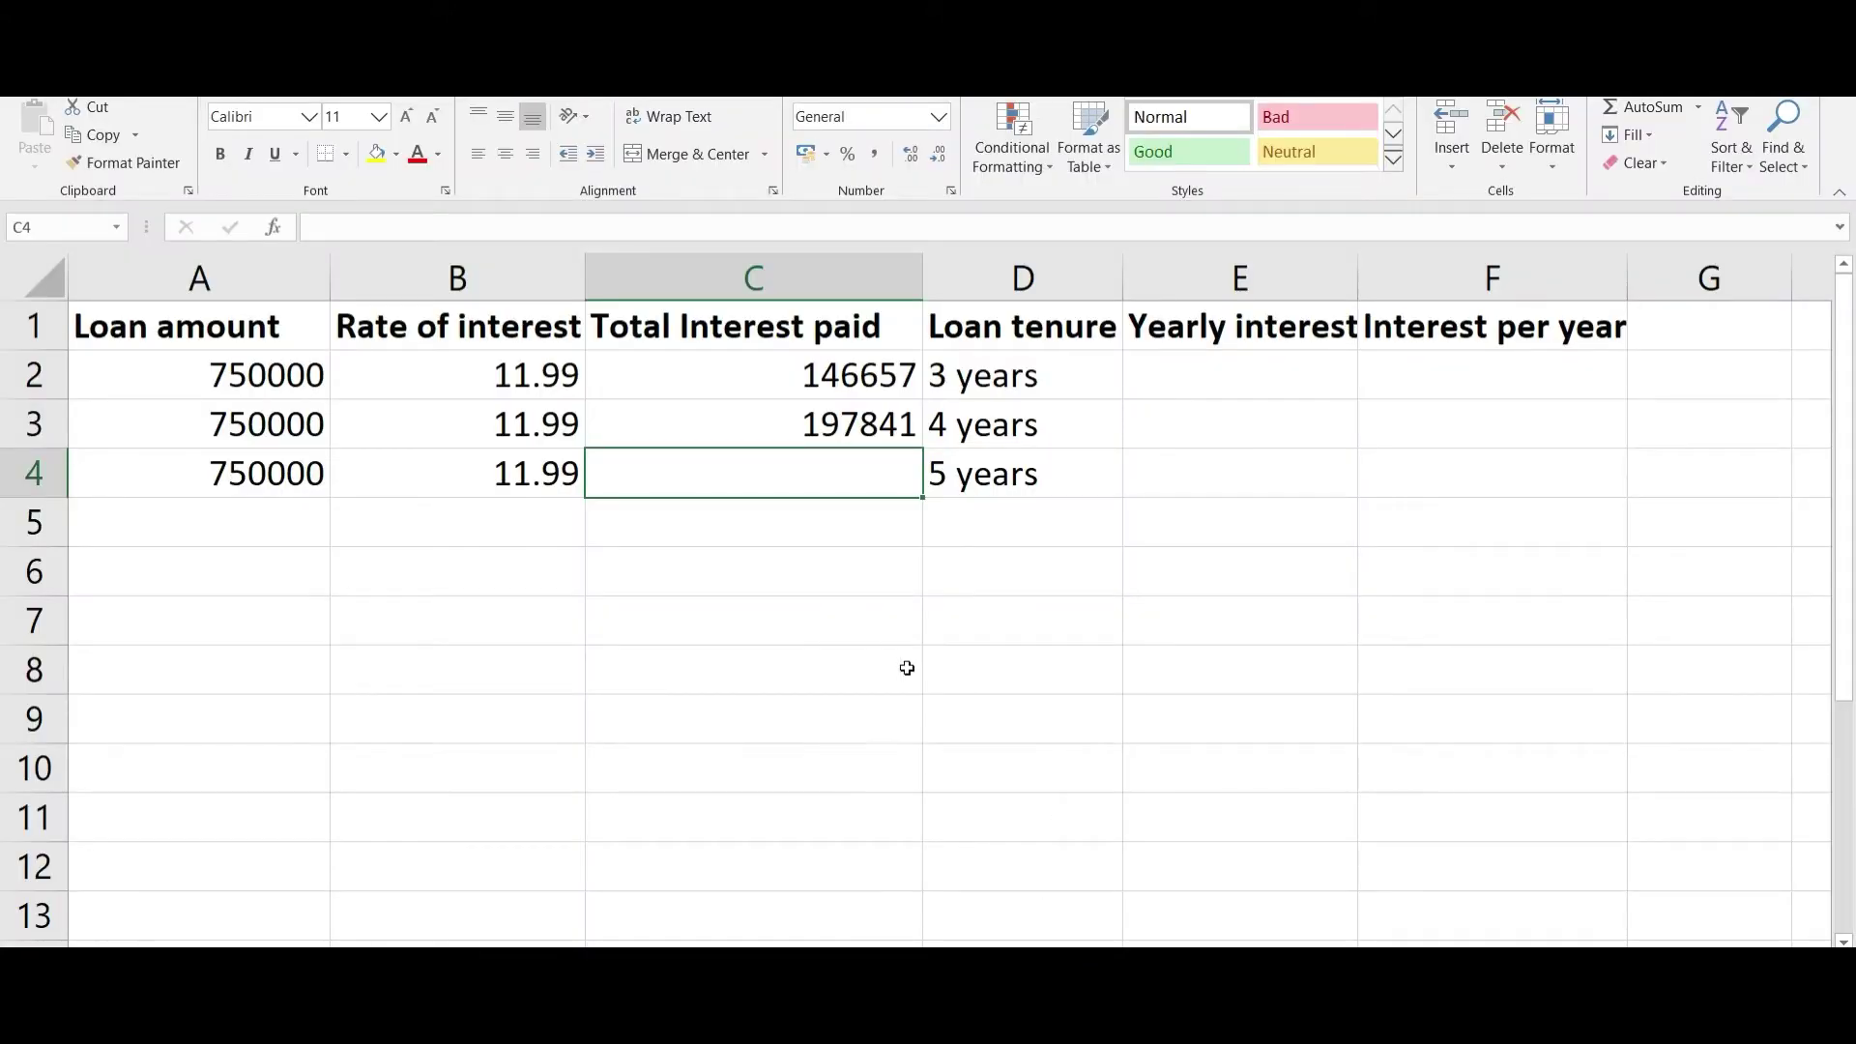
pyautogui.write('250773')
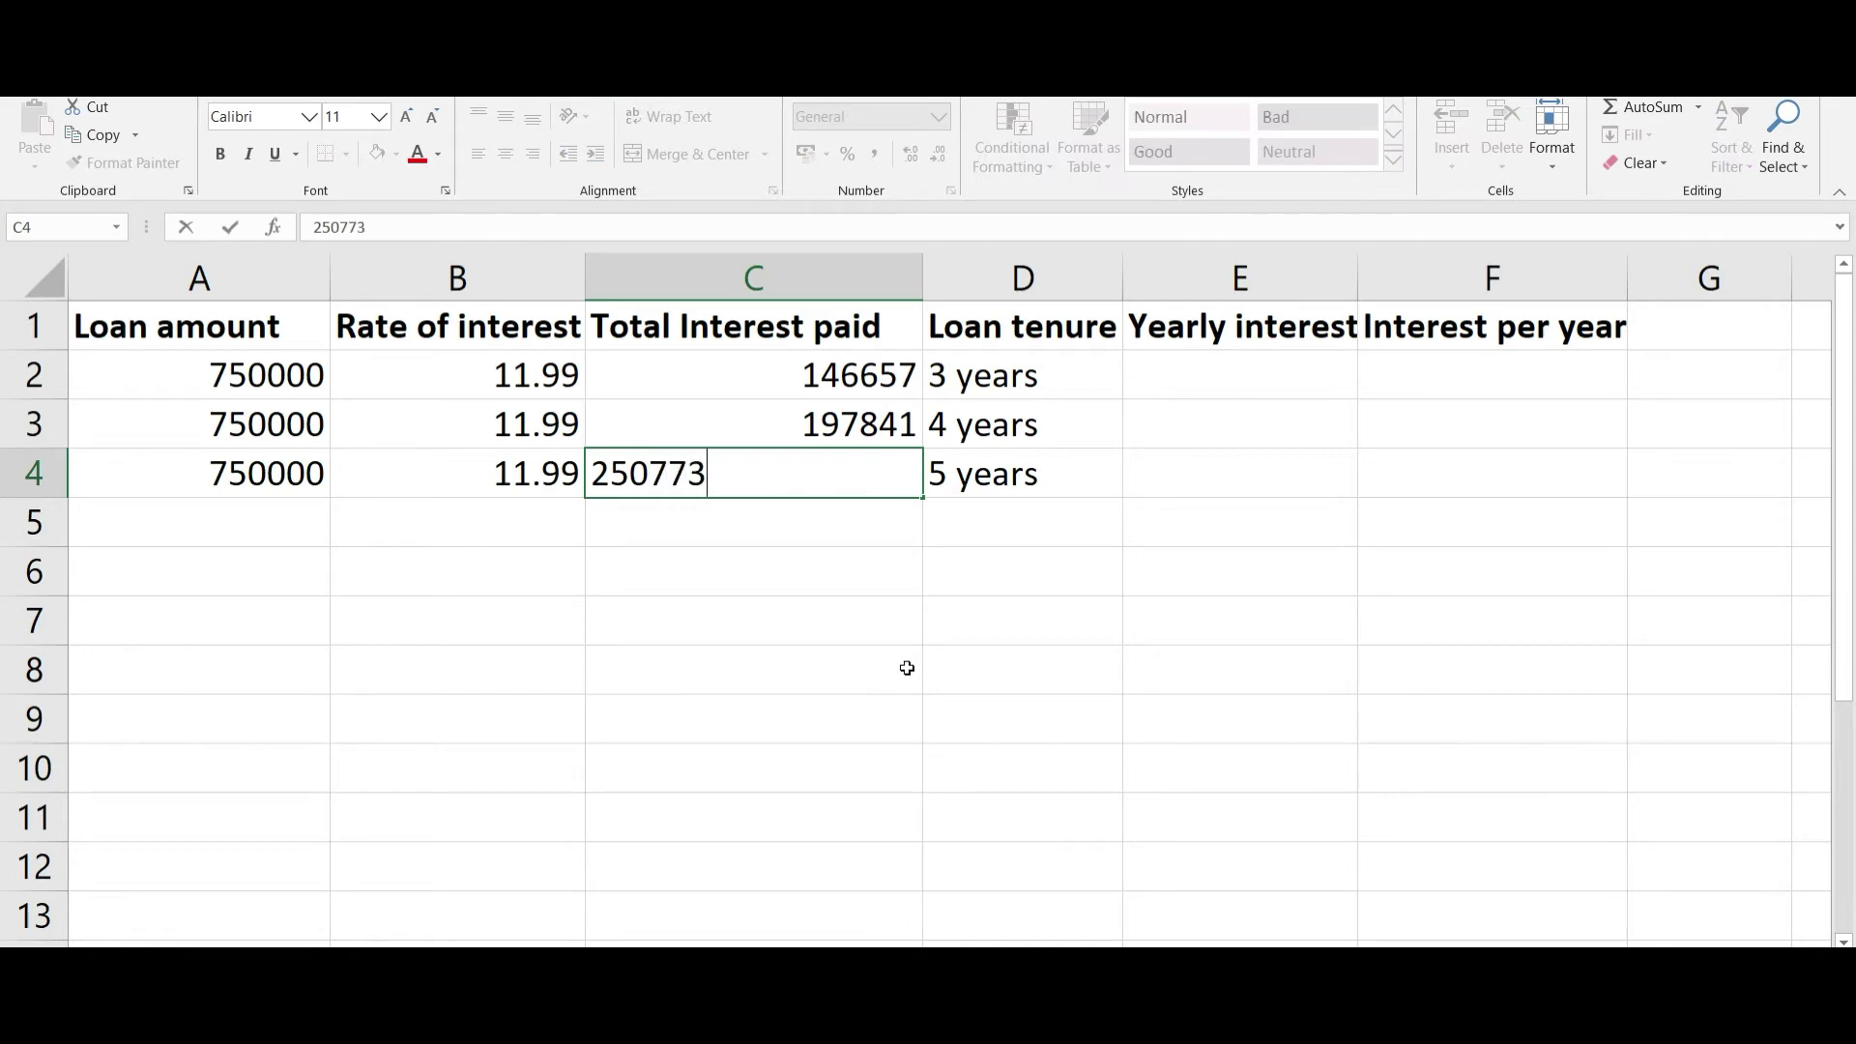
# - Calculate the yearly interest for the 3-year loan in E2 with the formula =C2/3
pyautogui.click(1223, 378)
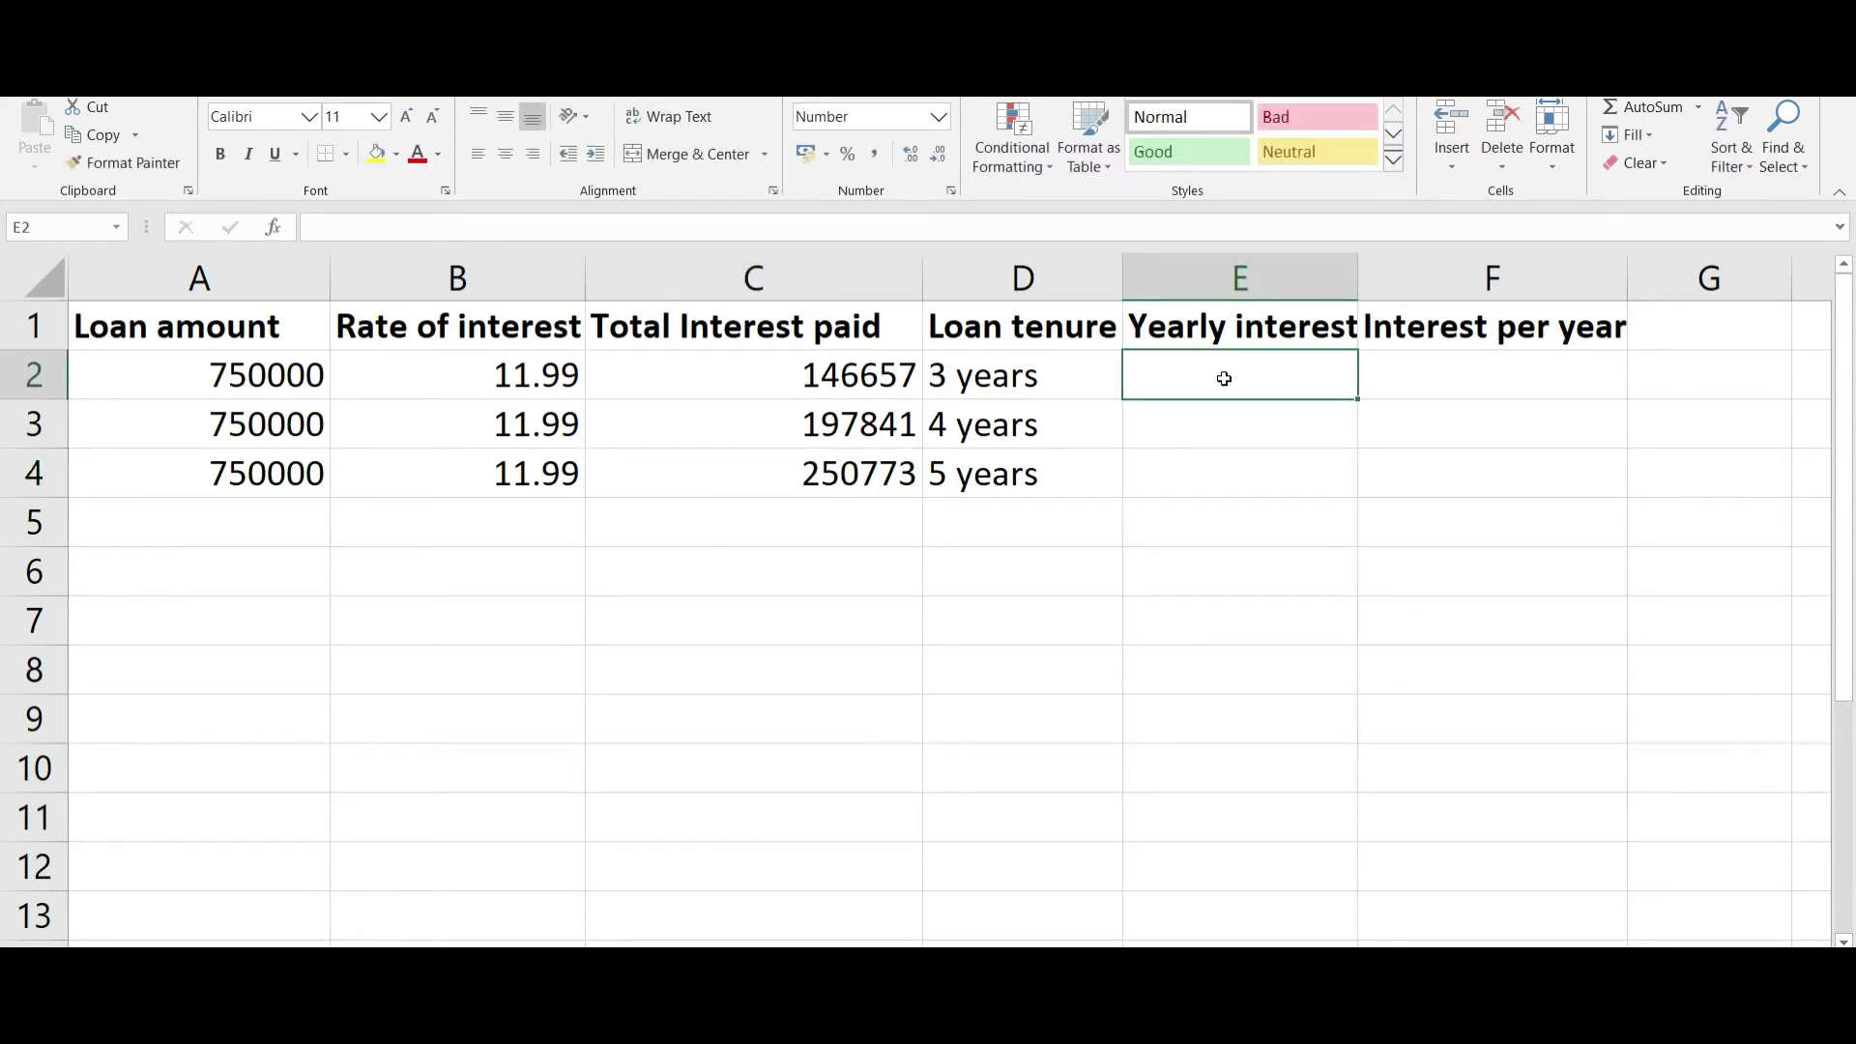
pyautogui.write('=')
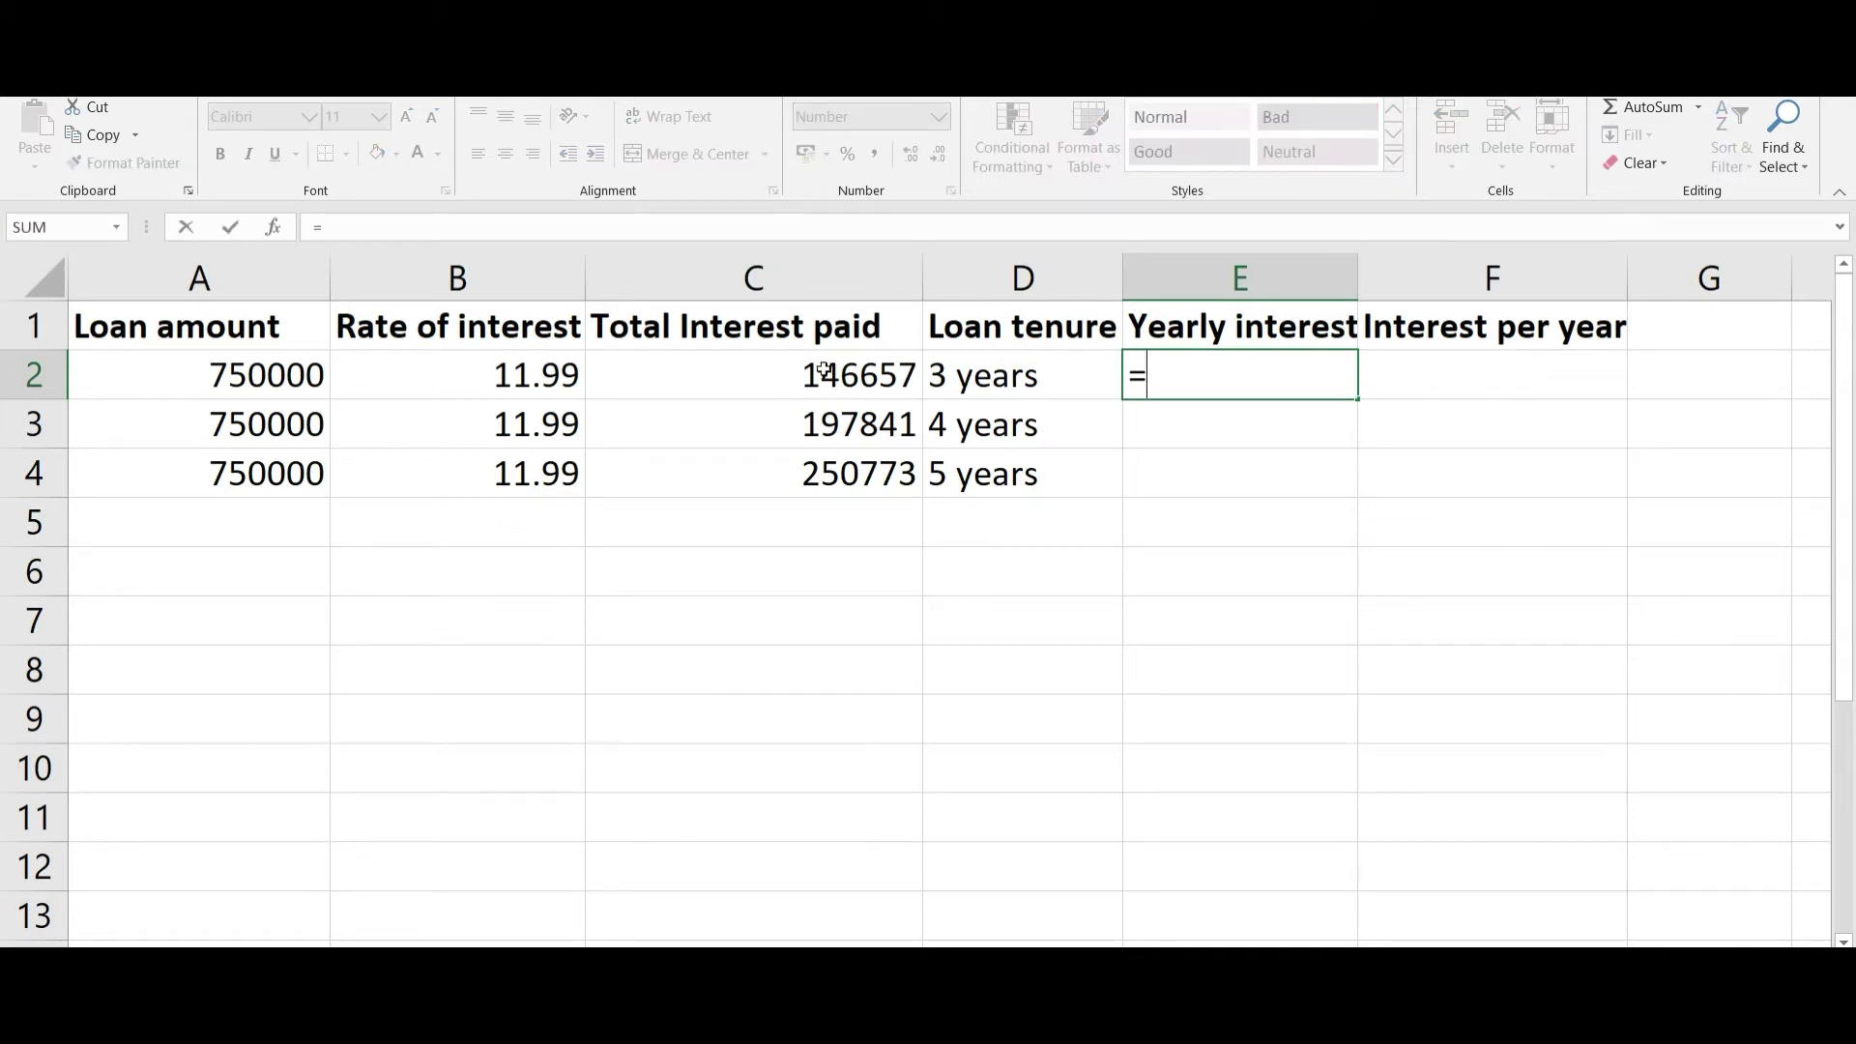
pyautogui.click(812, 377)
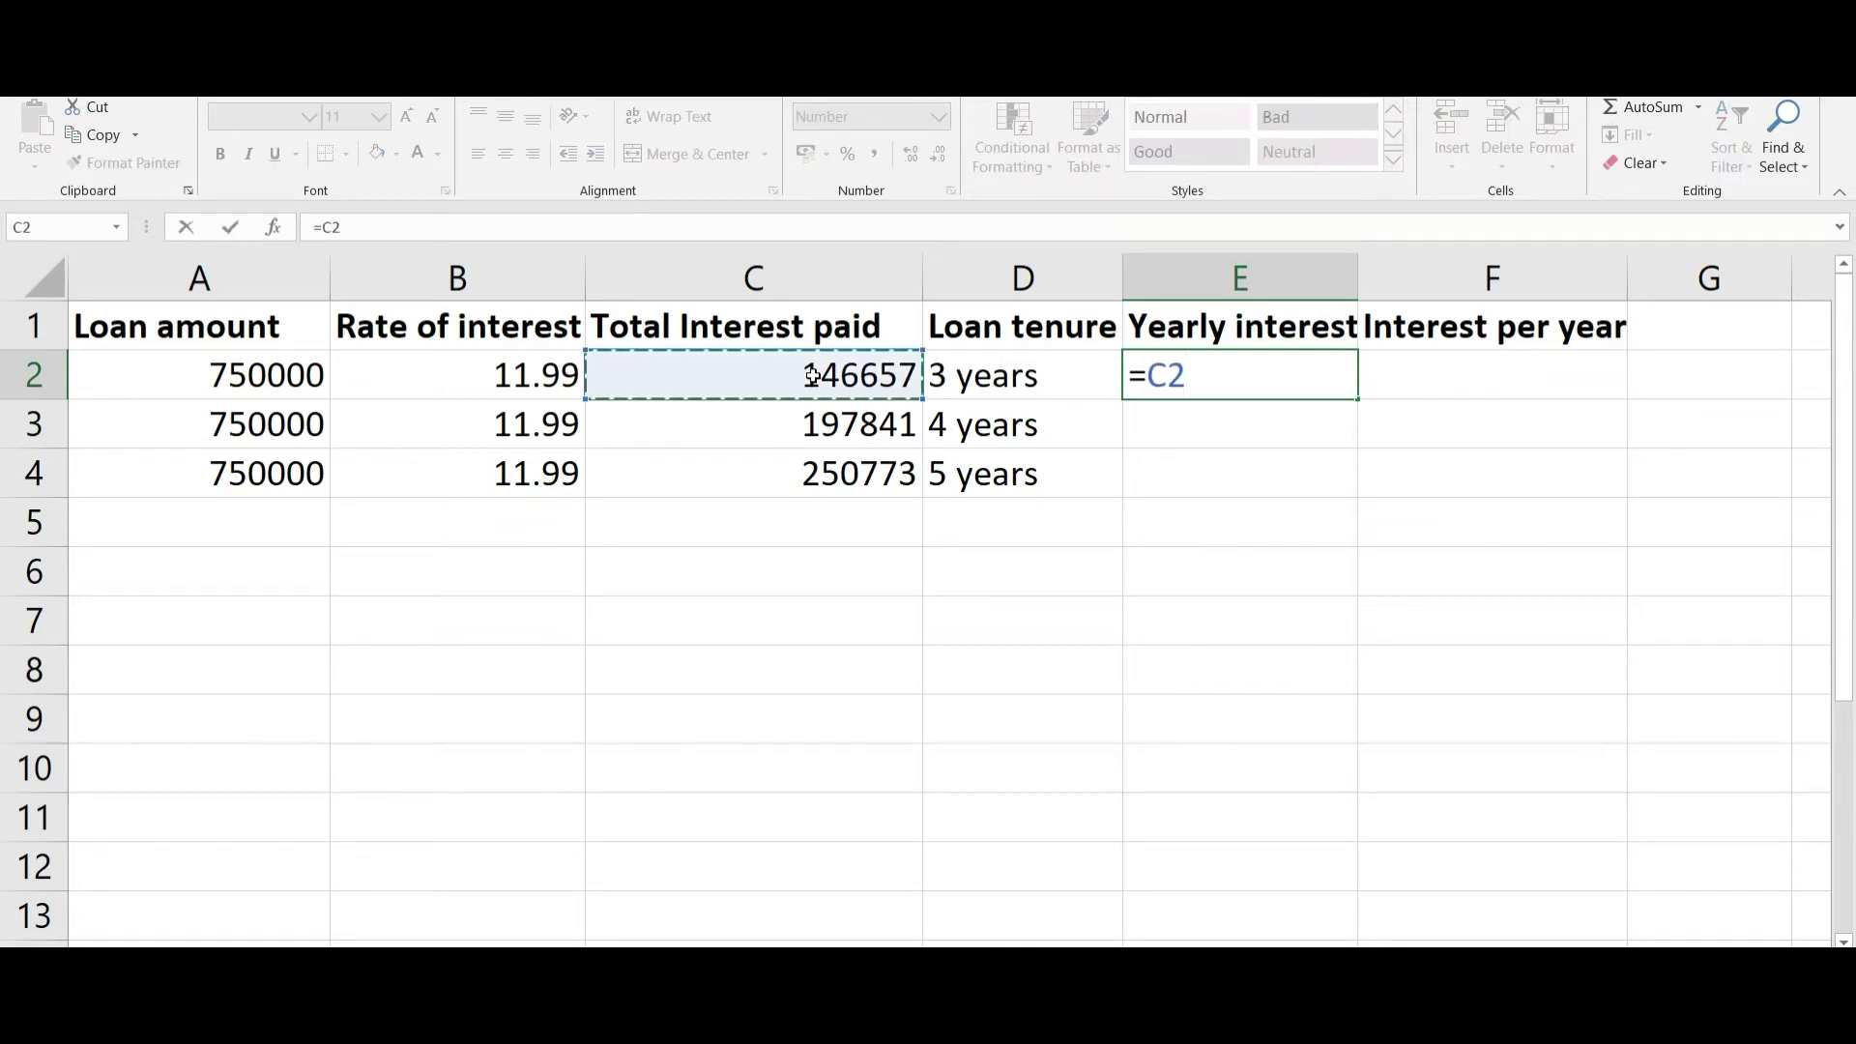
pyautogui.write('/3')
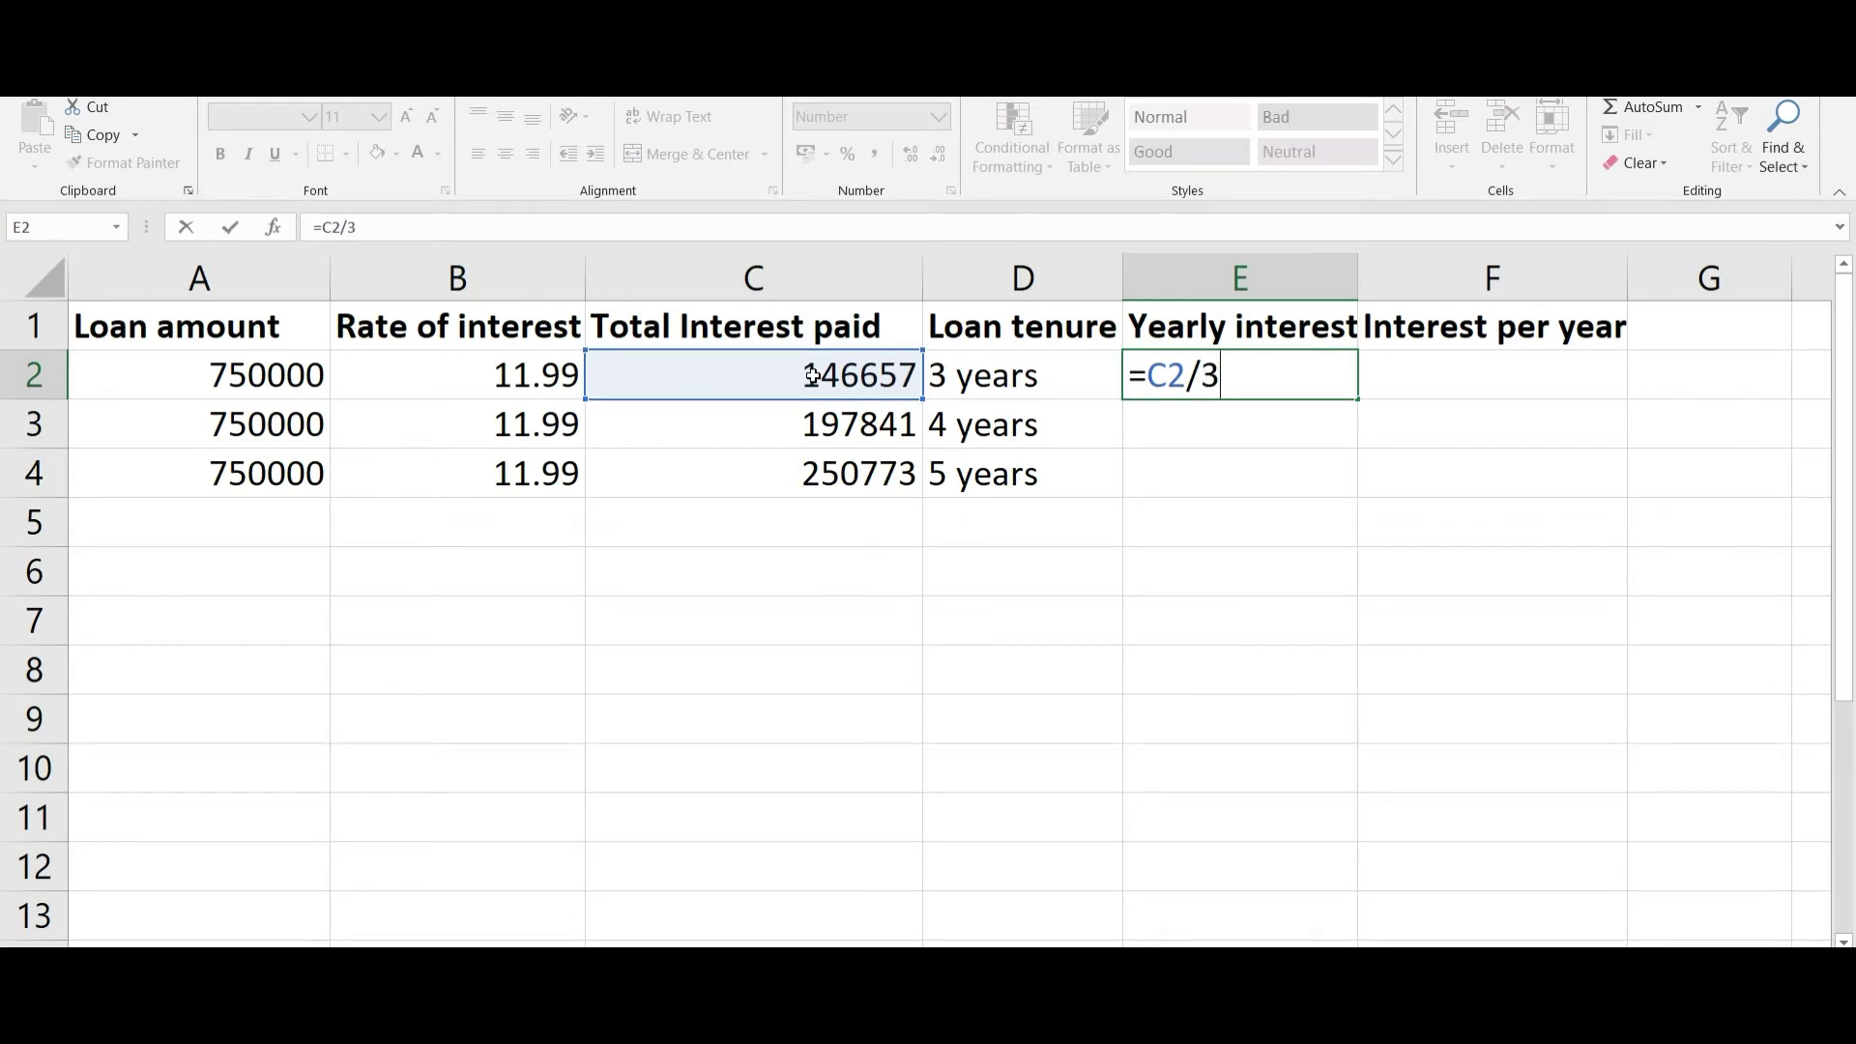
pyautogui.press('Return')
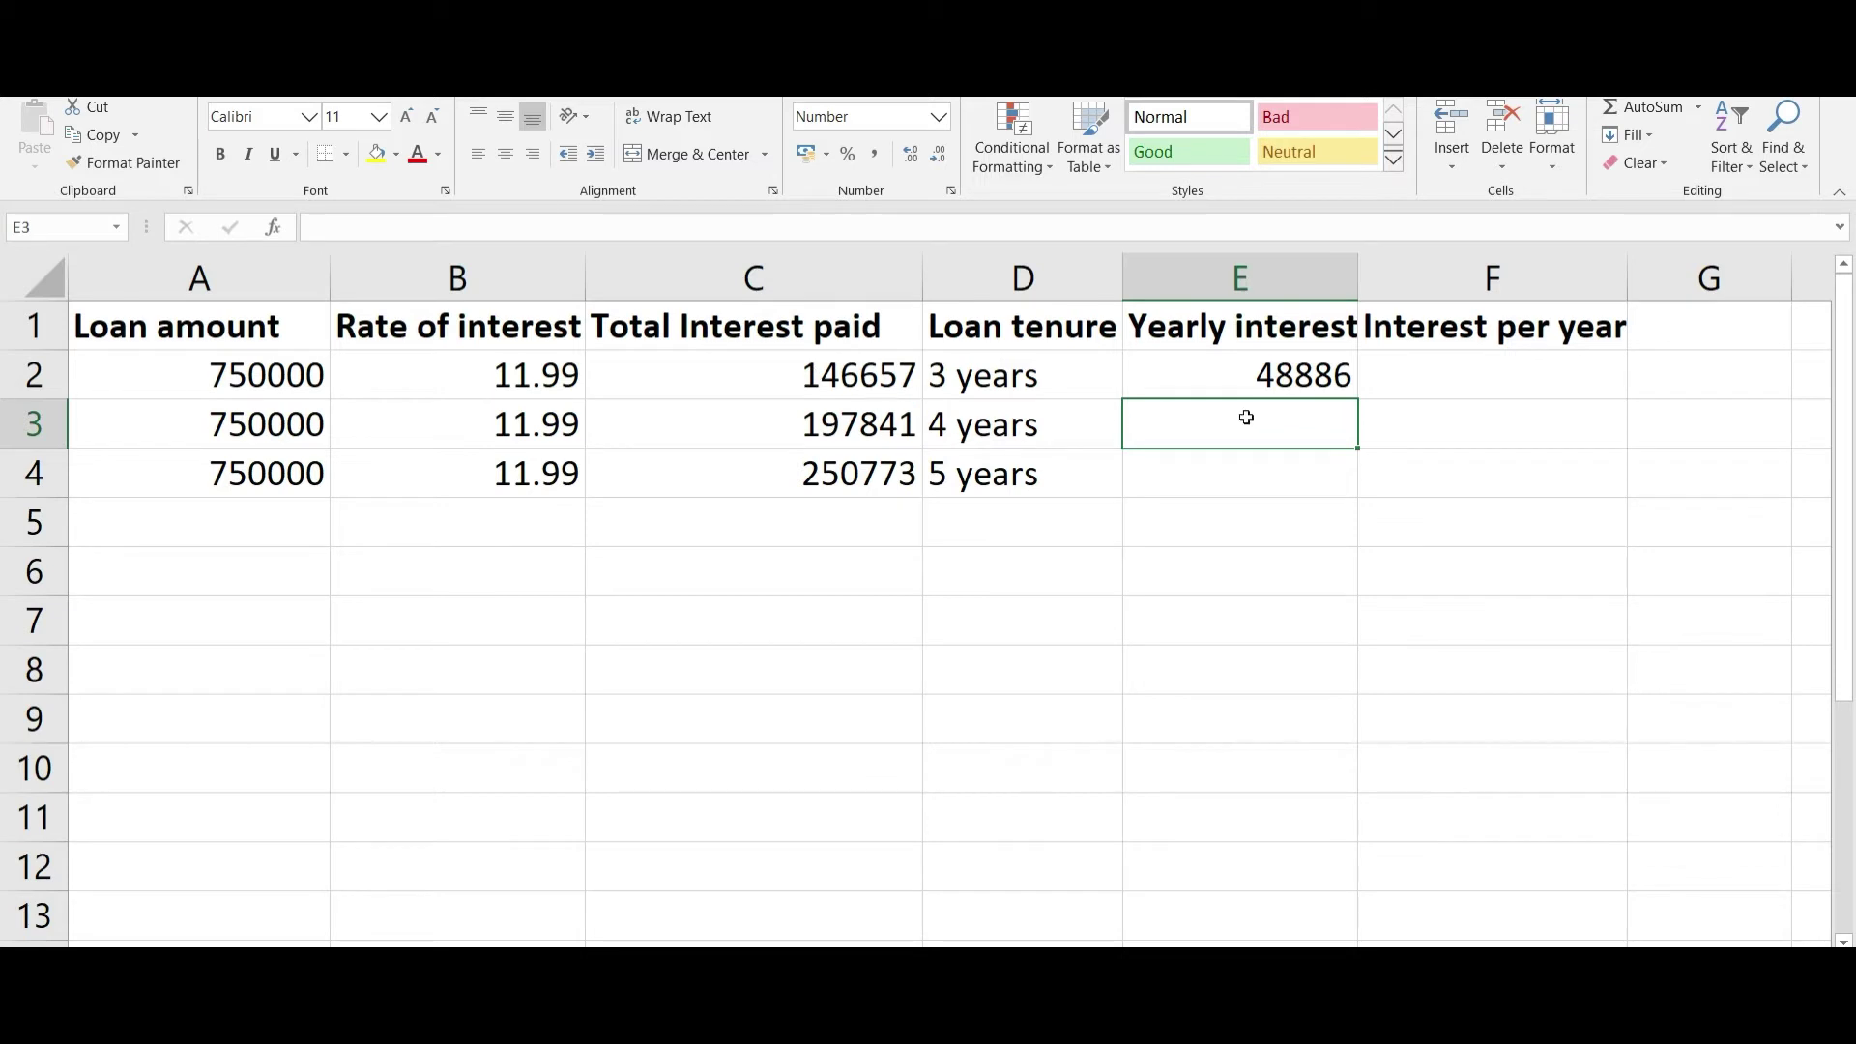
# - Calculate the yearly interest for the 4-year loan in E3 with the formula =C3/4
pyautogui.click(1239, 513)
pyautogui.click(1238, 410)
pyautogui.doubleClick(1247, 414)
pyautogui.write('=')
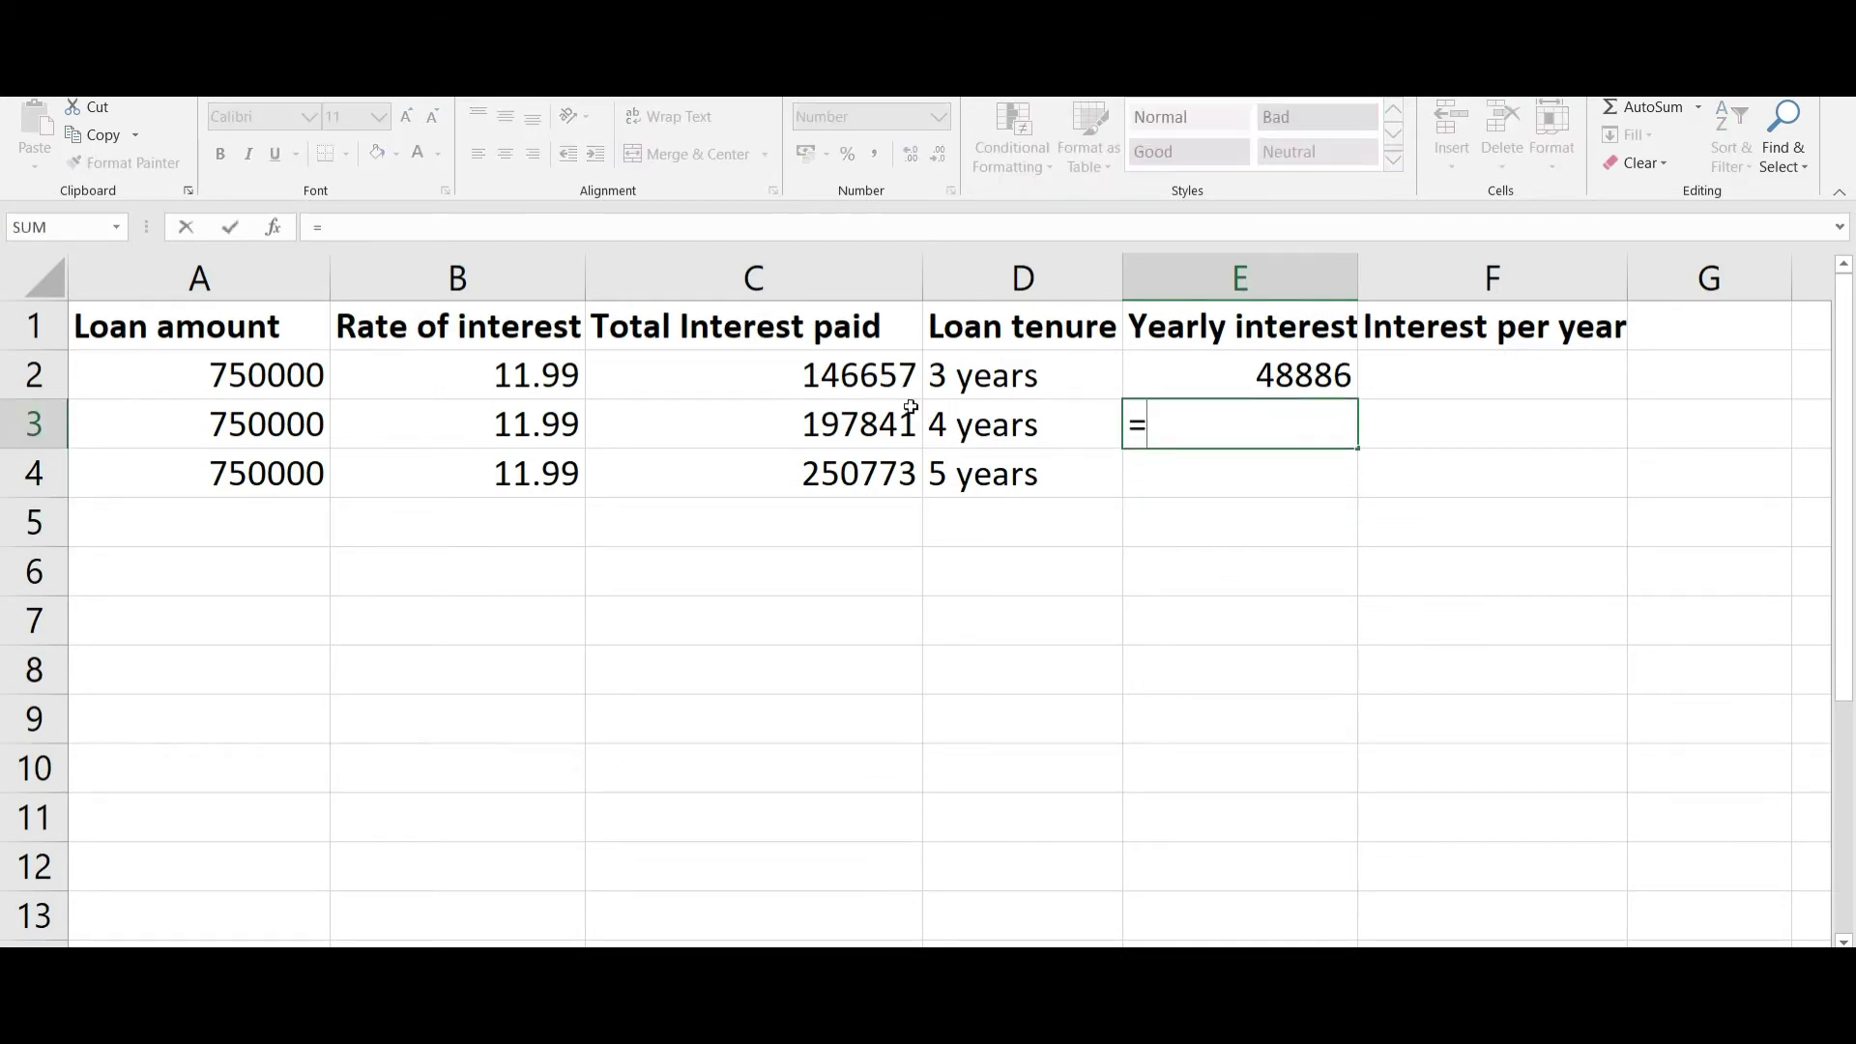
pyautogui.click(868, 425)
pyautogui.write('/4')
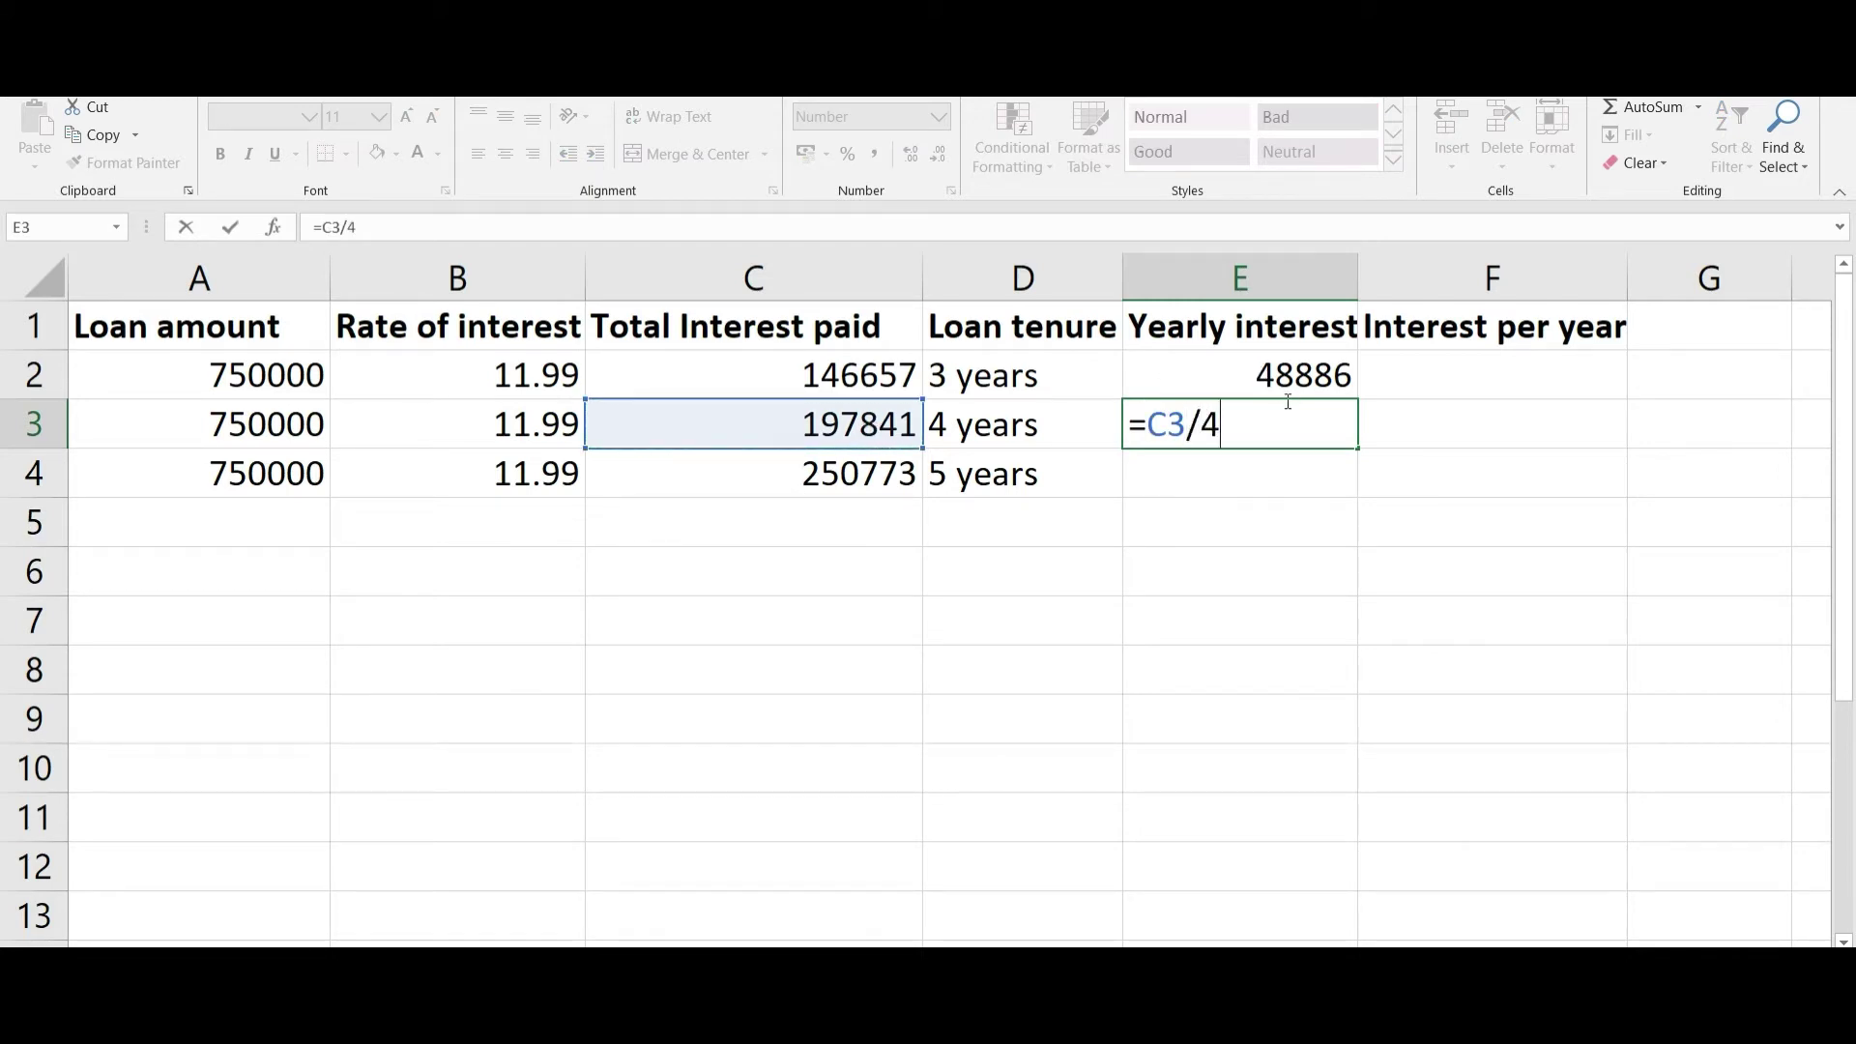
pyautogui.press('Return')
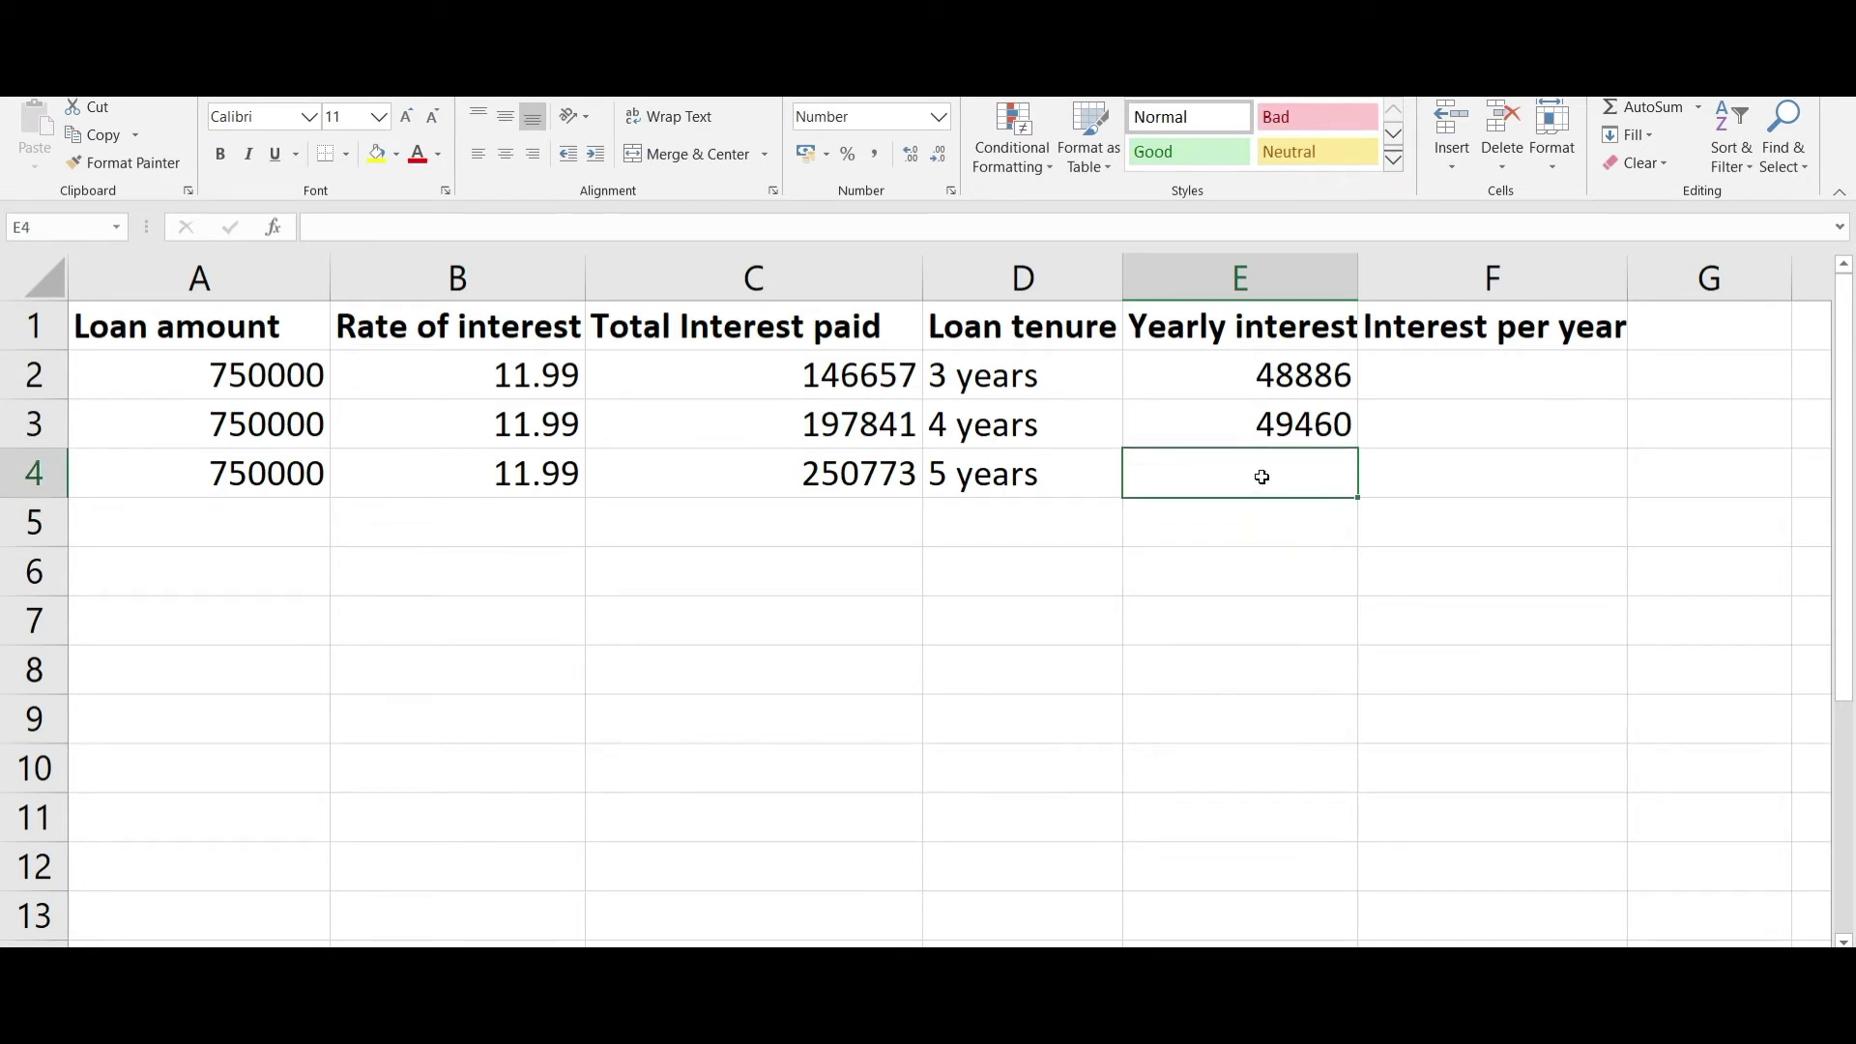
# - Calculate the yearly interest for the 5-year loan in E4 with the formula =C4/5
pyautogui.write('=')
pyautogui.click(860, 477)
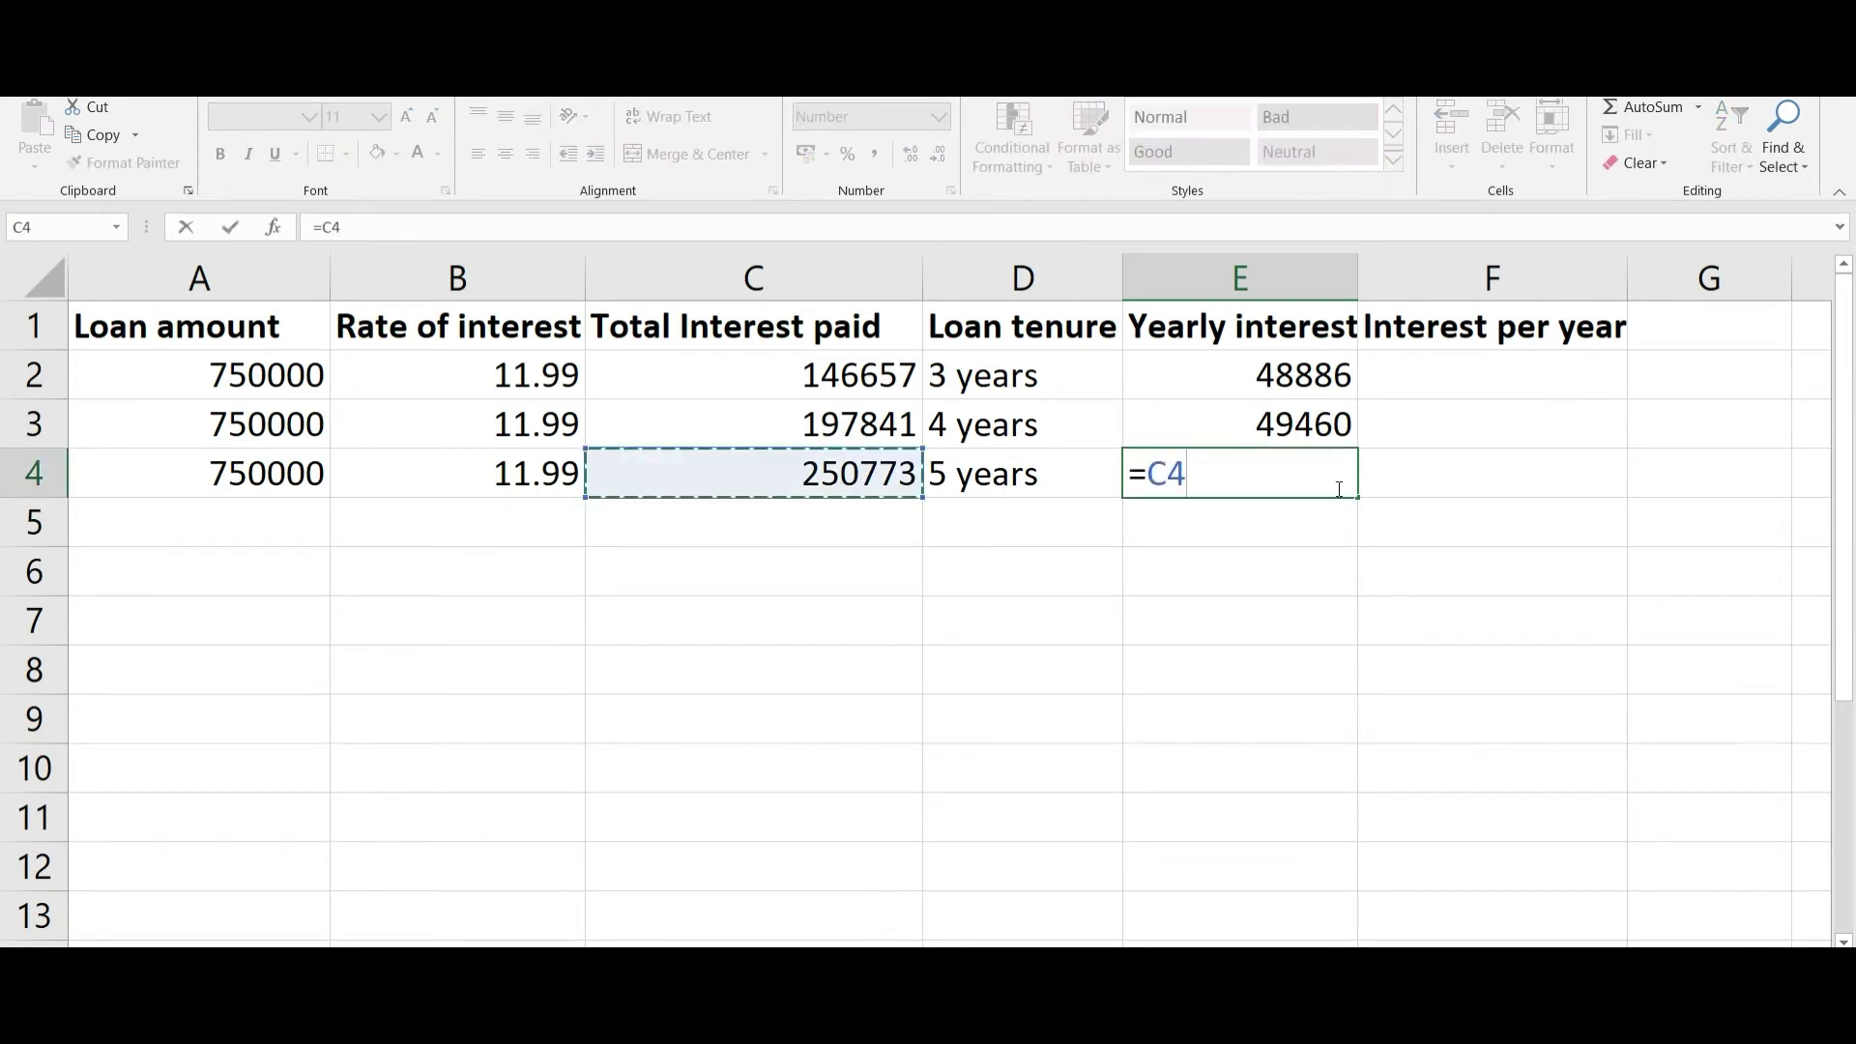
pyautogui.write('/5')
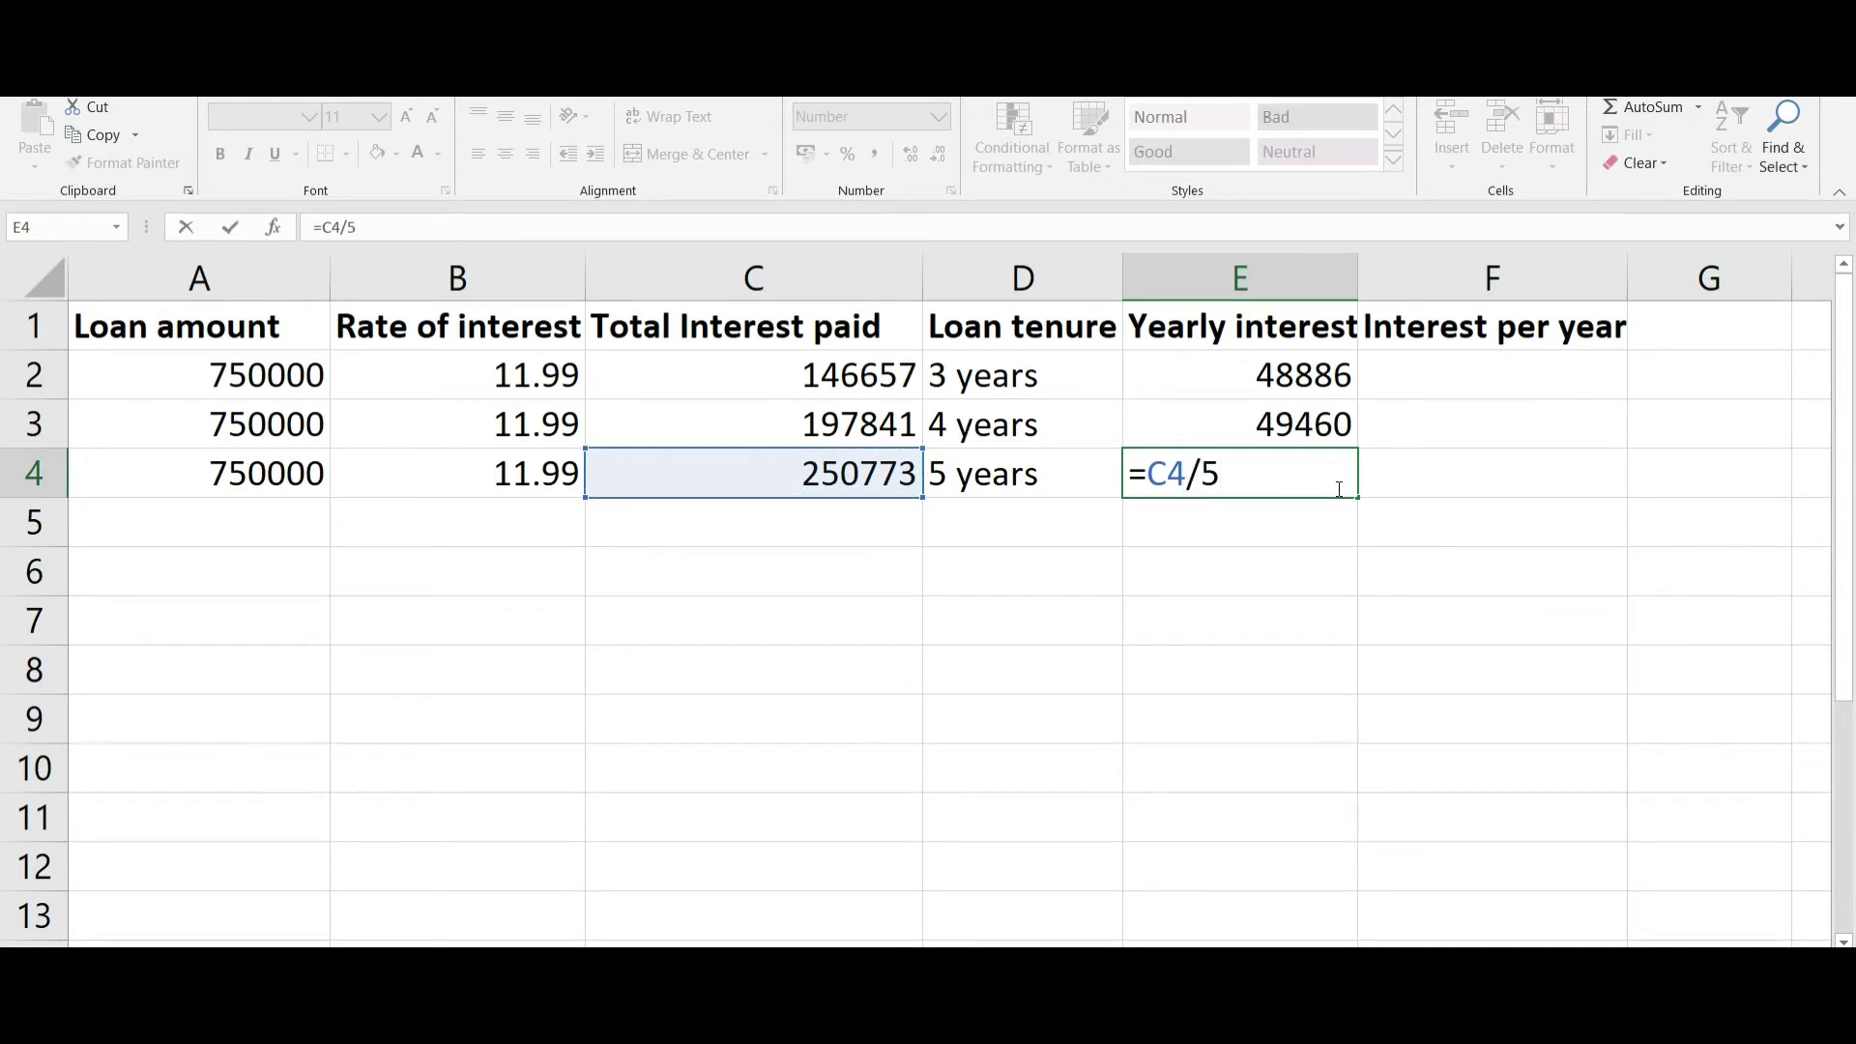
pyautogui.press('Return')
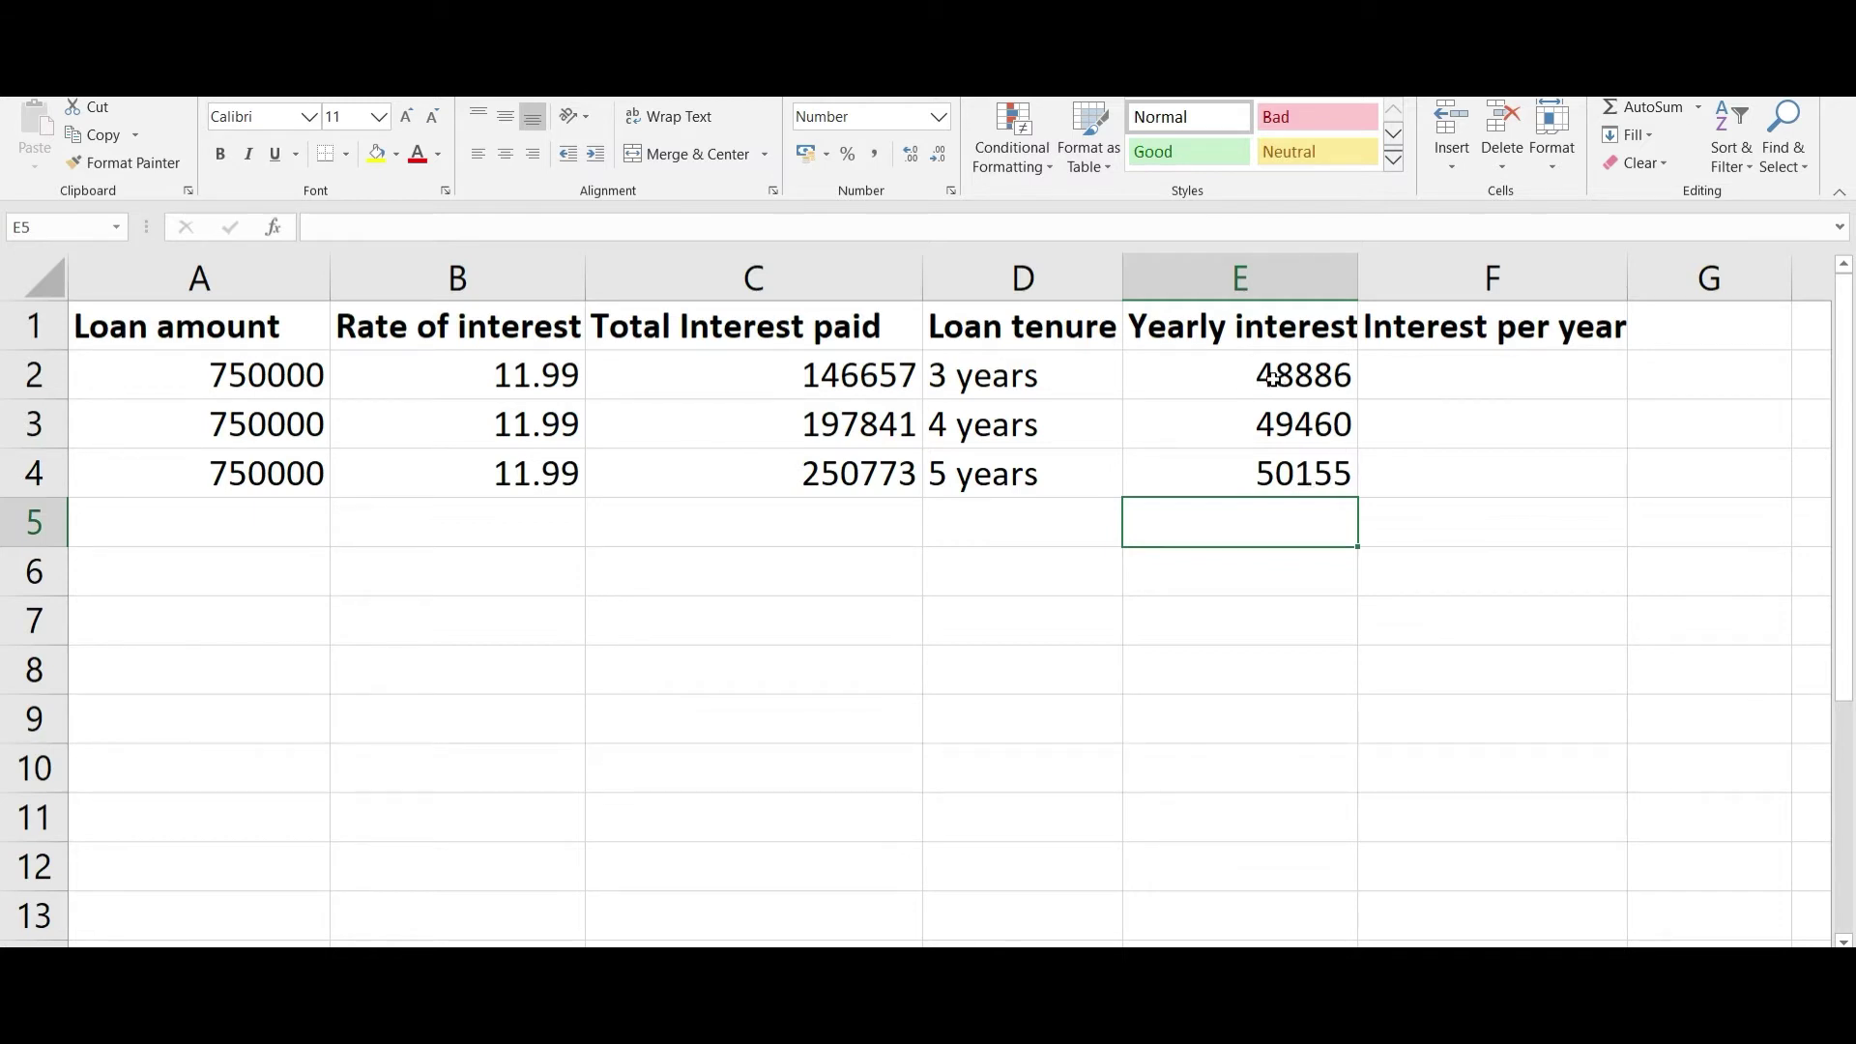
# - Calculate the interest per year as a percentage of the loan amount in F2 with the formula =E2/A2*100
pyautogui.click(1484, 365)
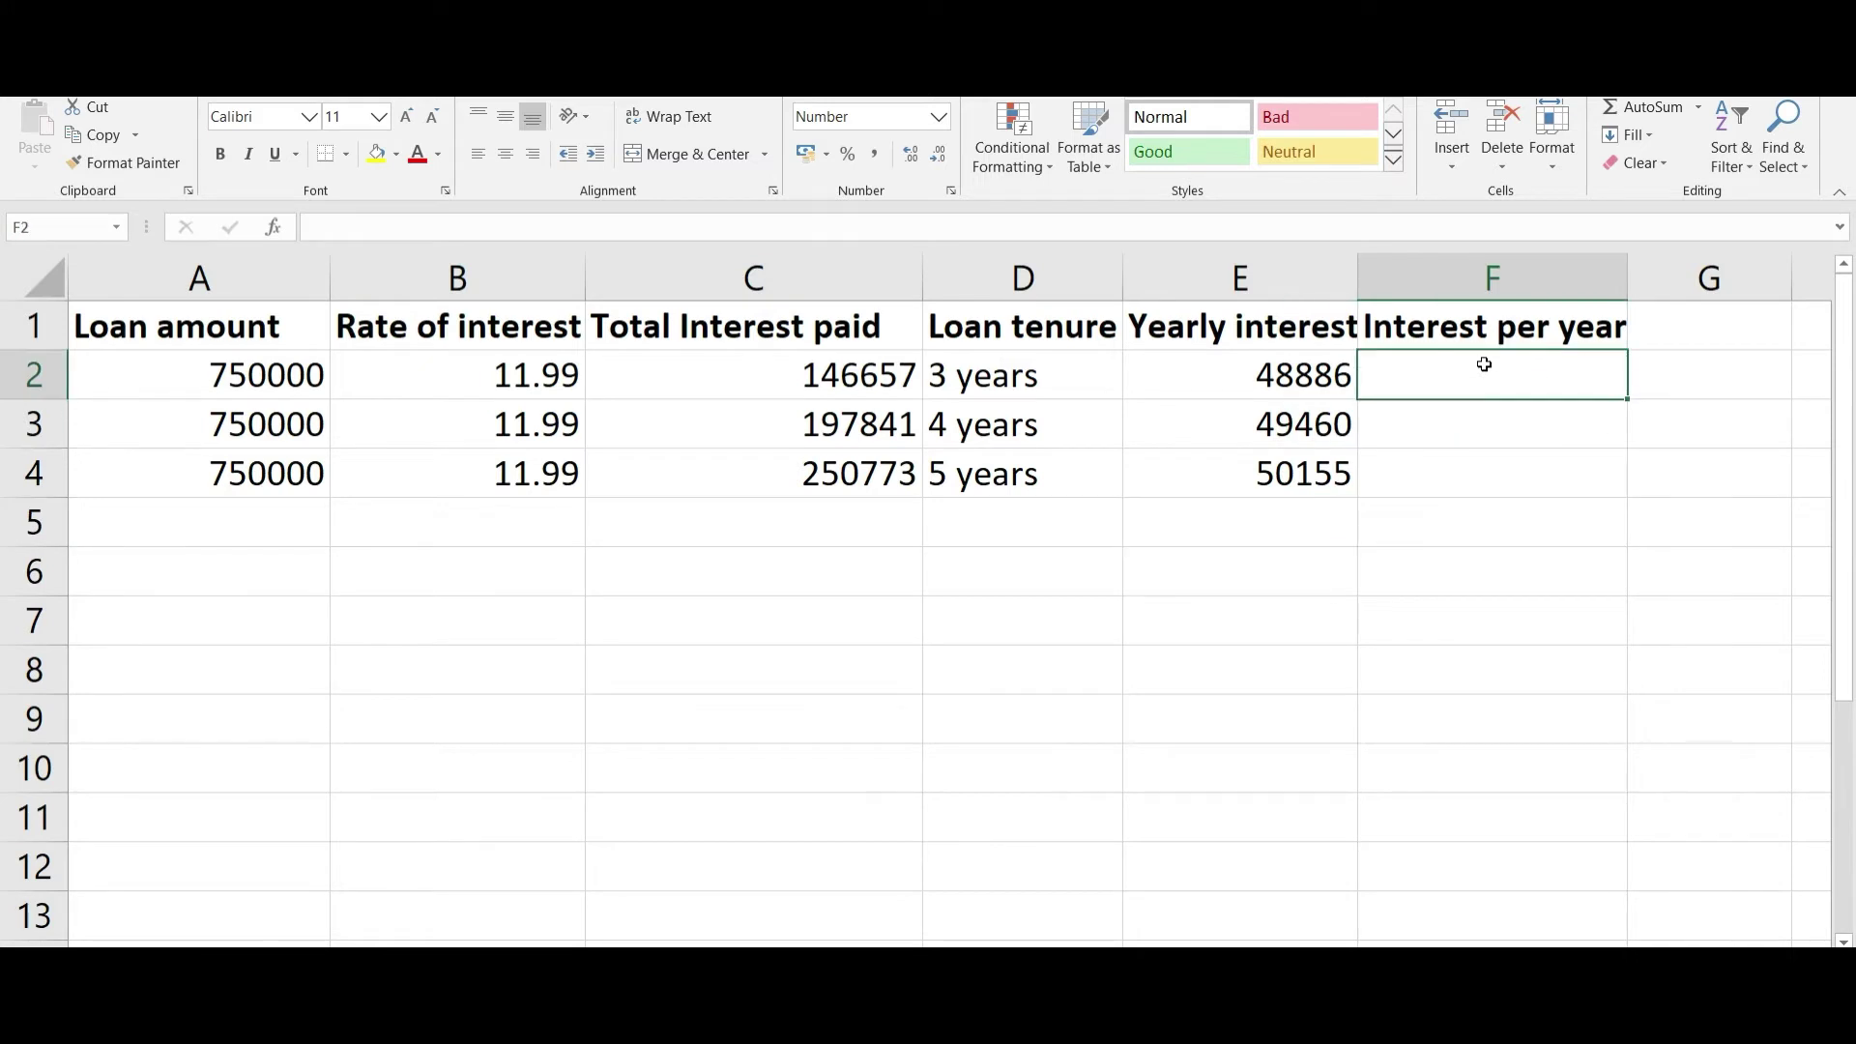
pyautogui.write('=')
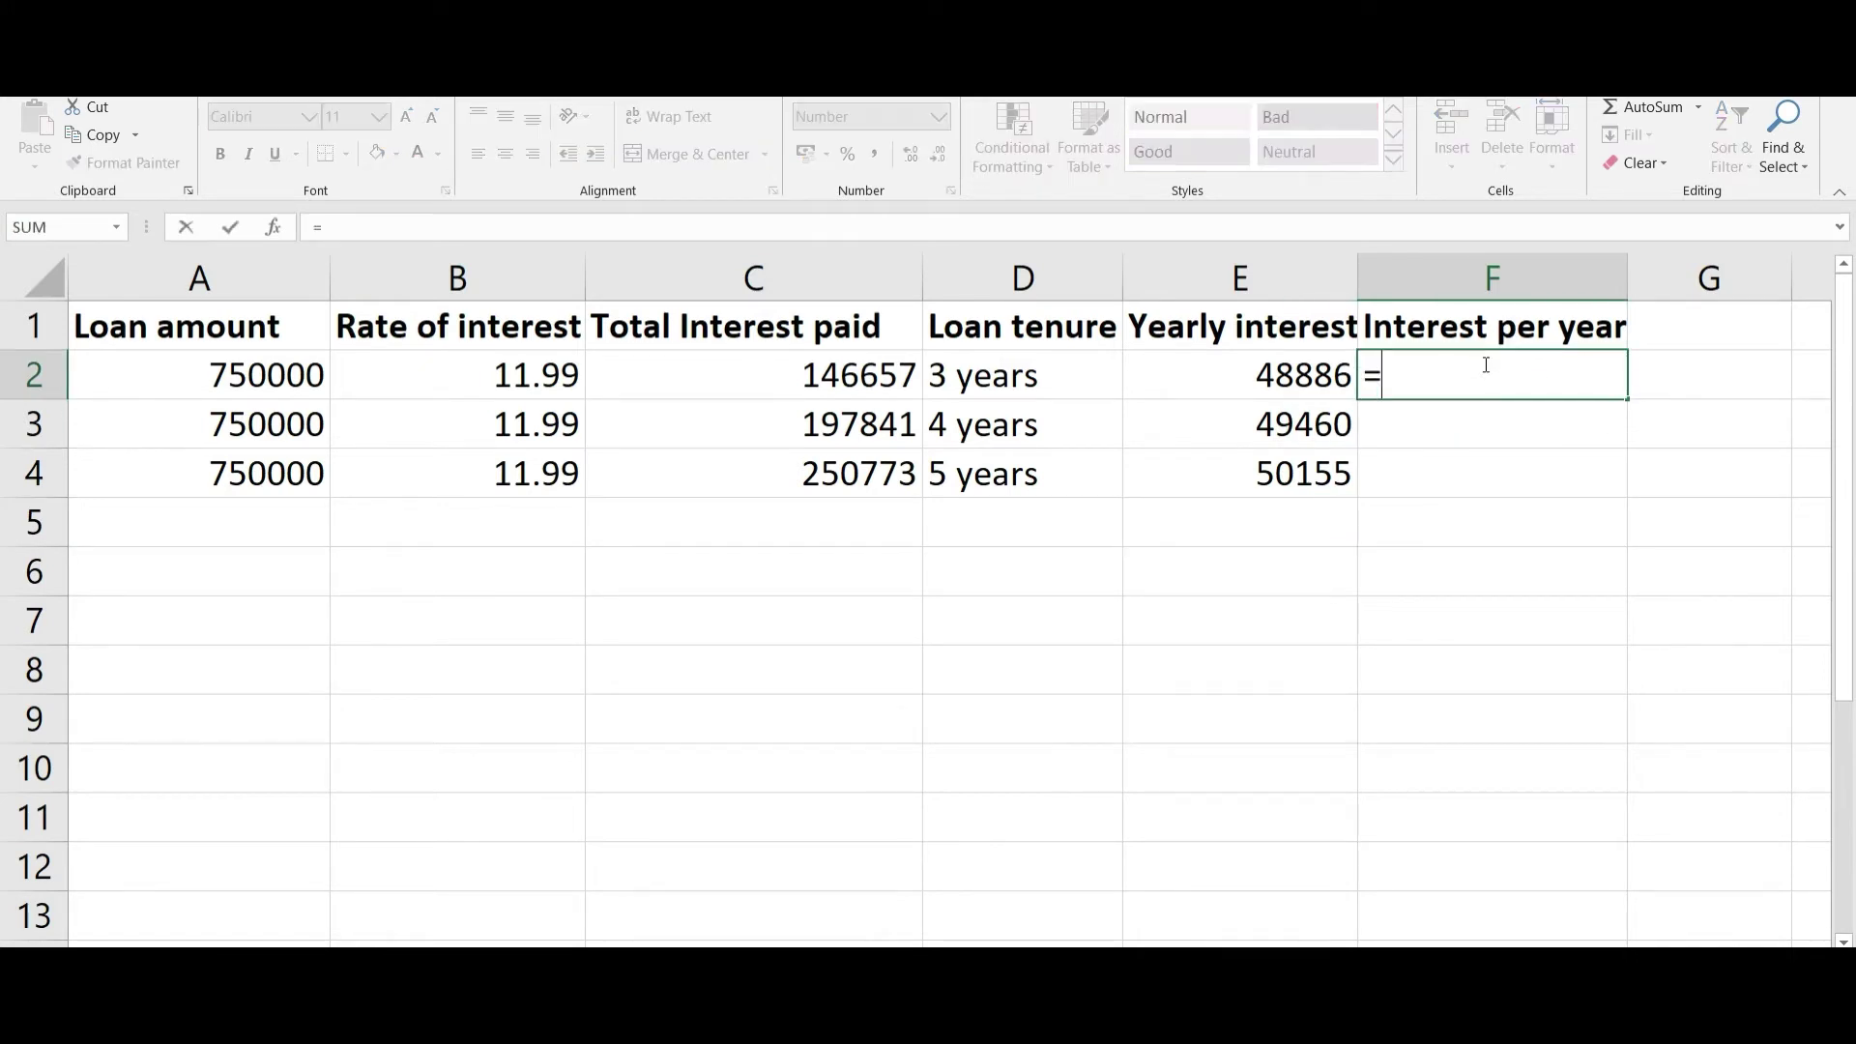
pyautogui.click(1283, 377)
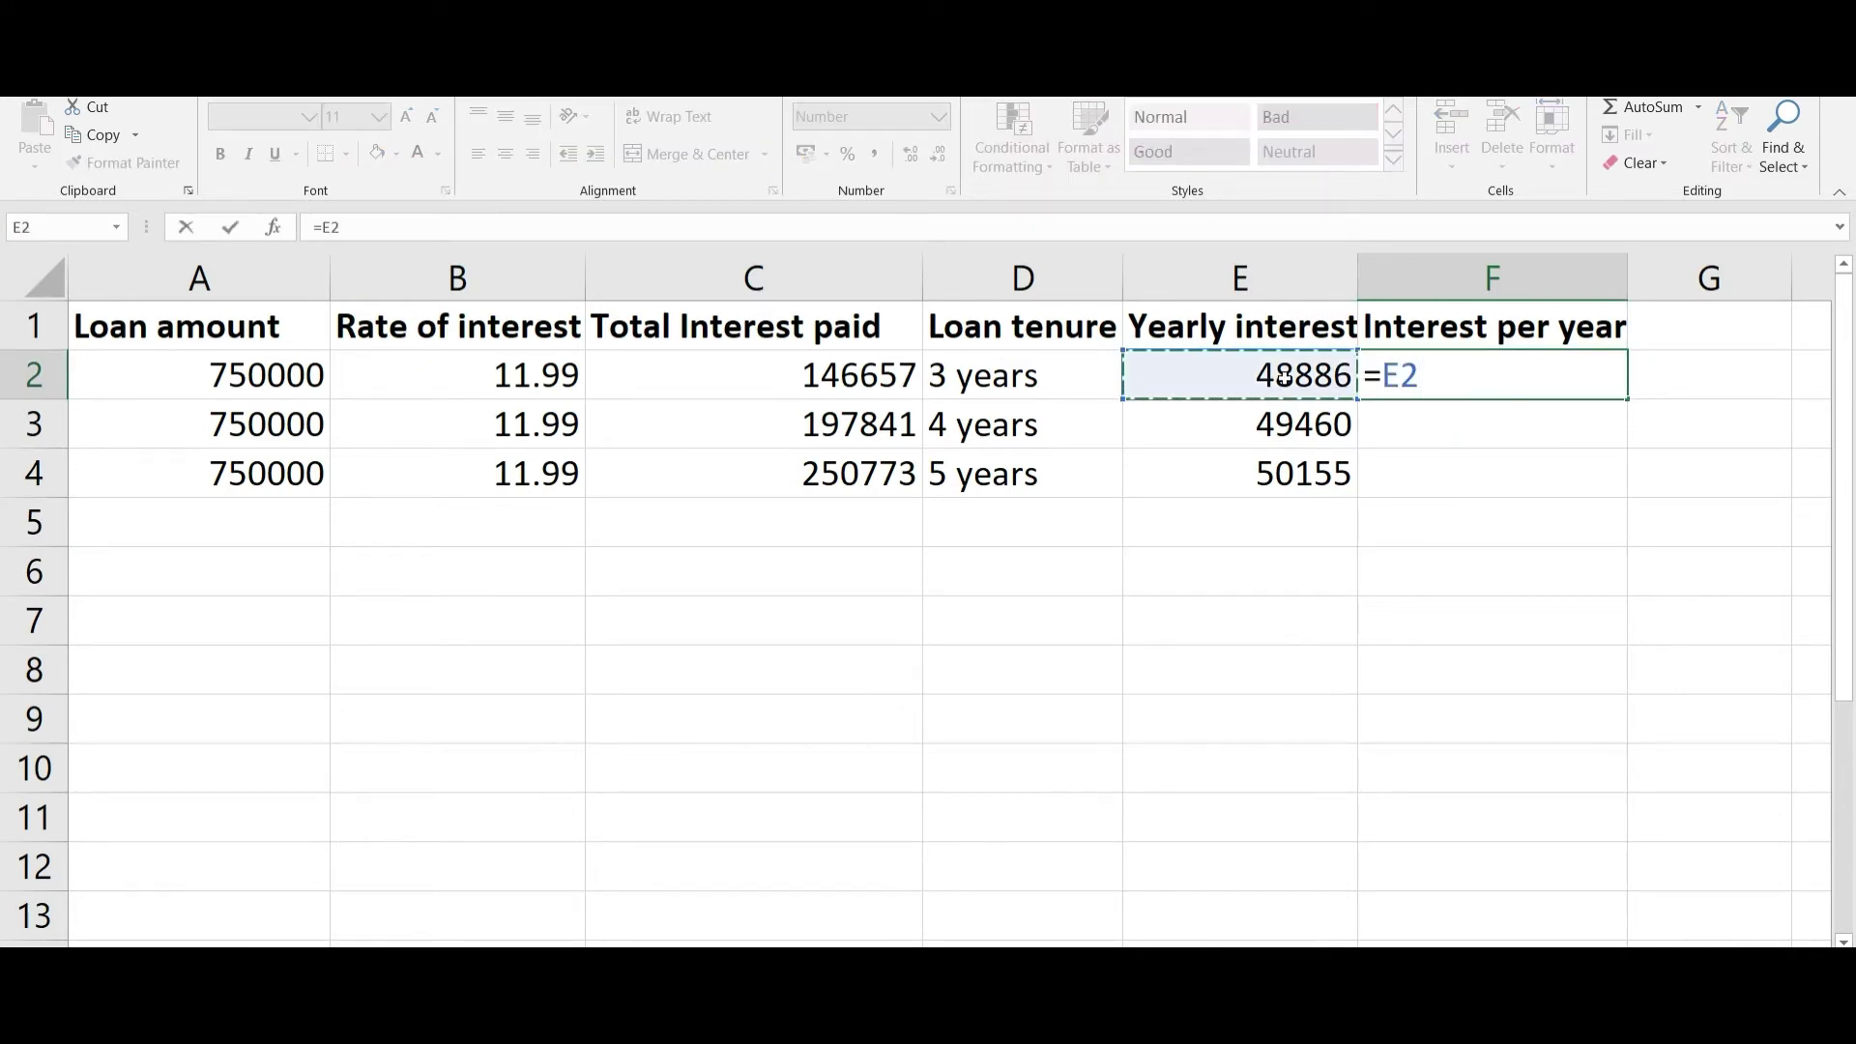
pyautogui.write('/')
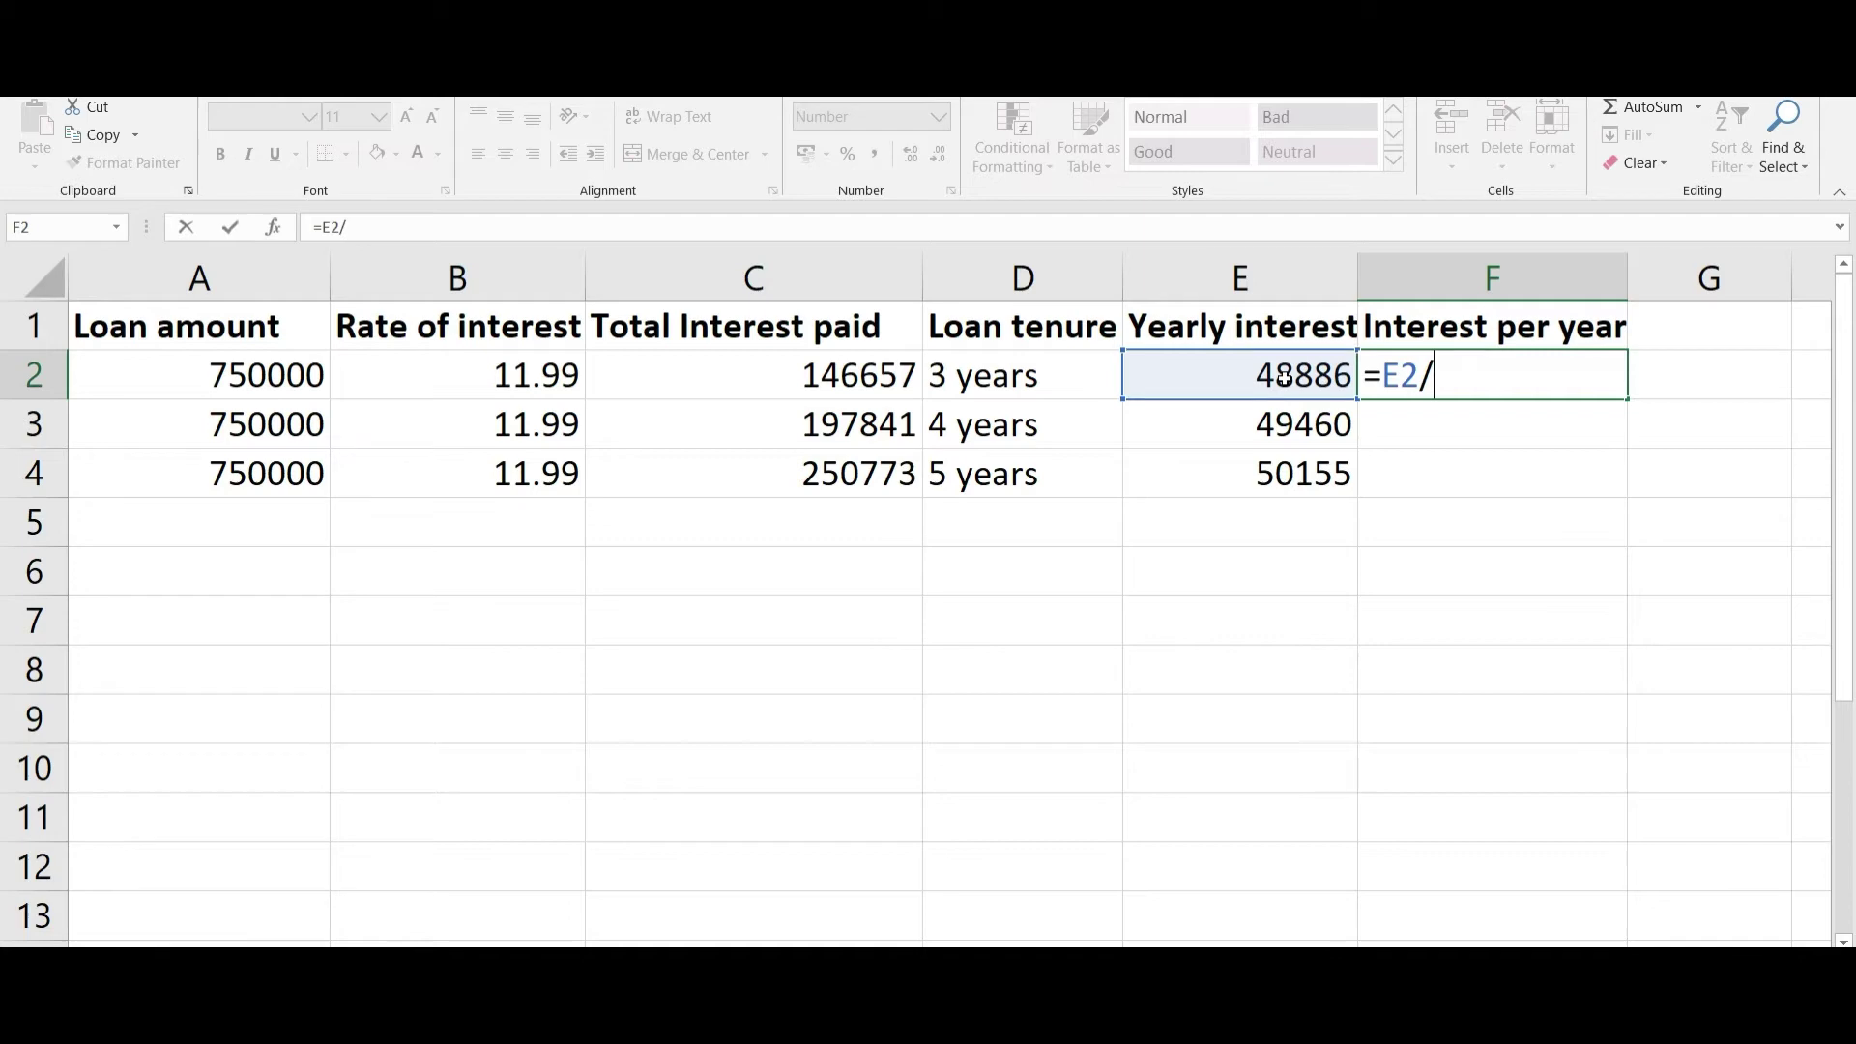
pyautogui.click(292, 377)
pyautogui.write('*100')
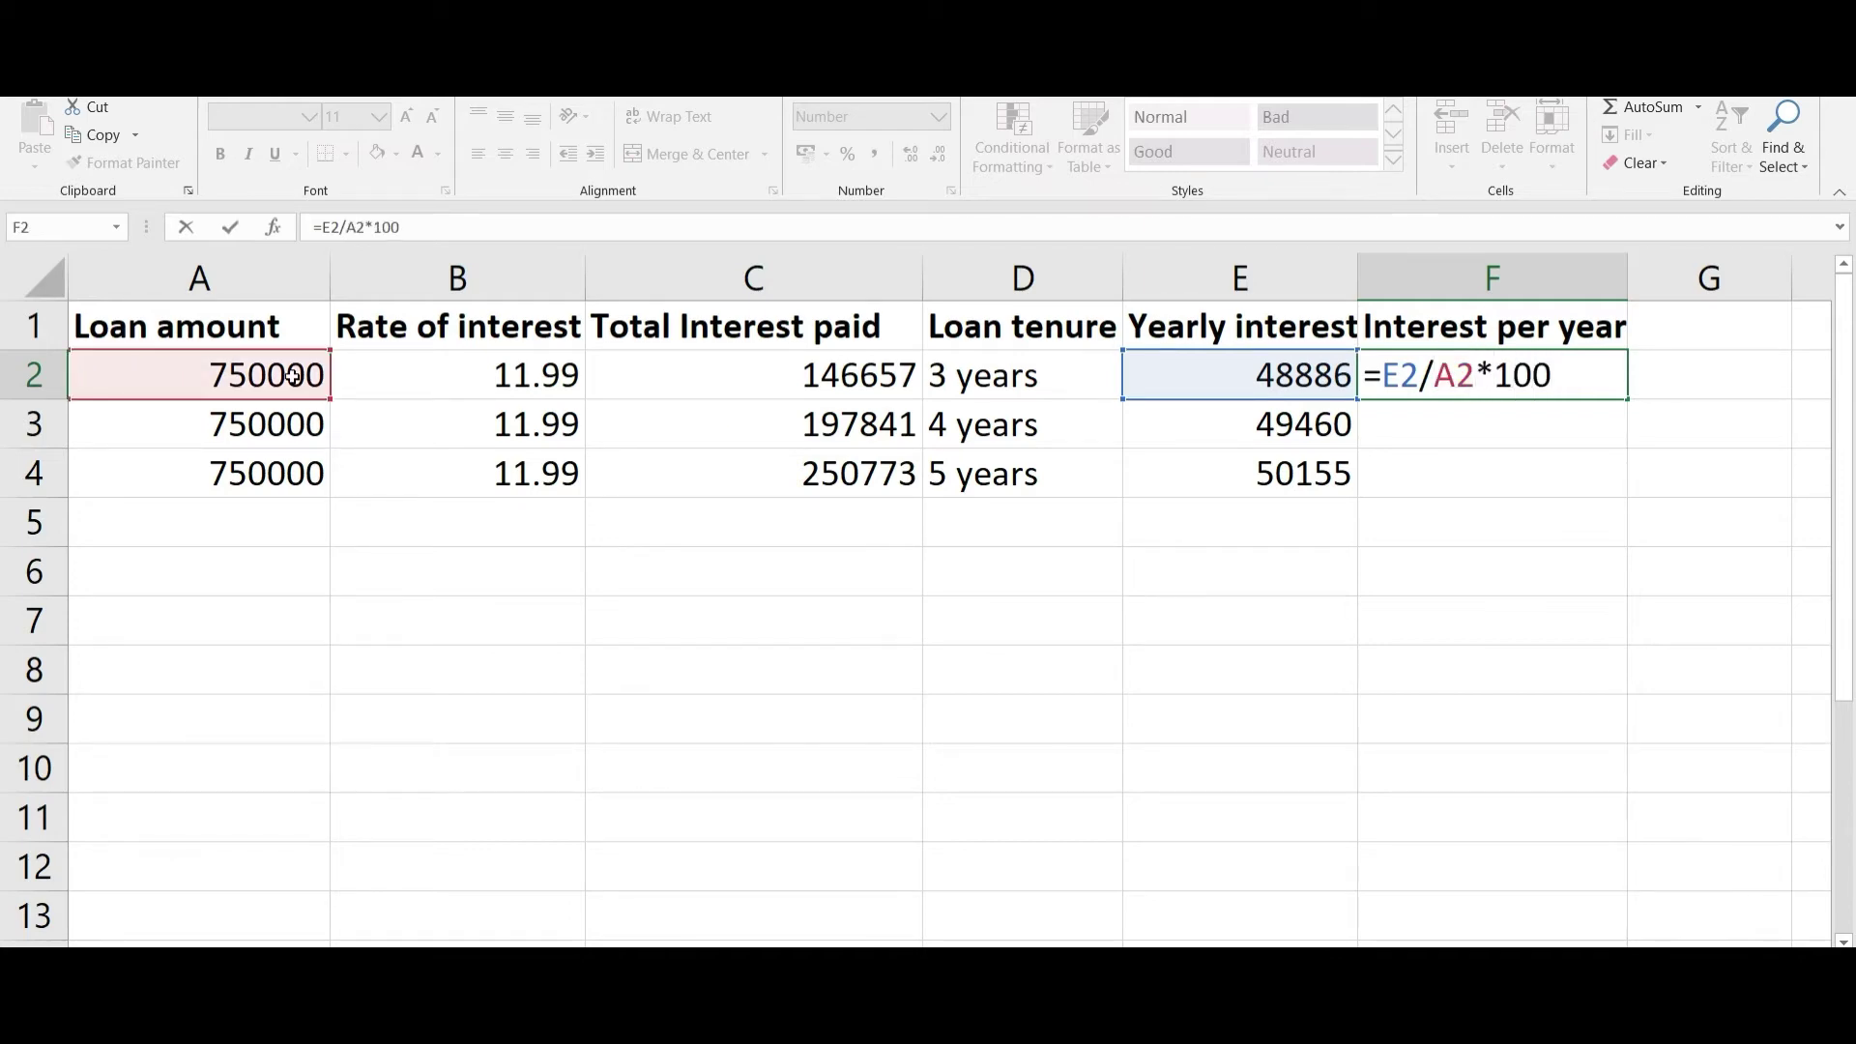
pyautogui.press('Return')
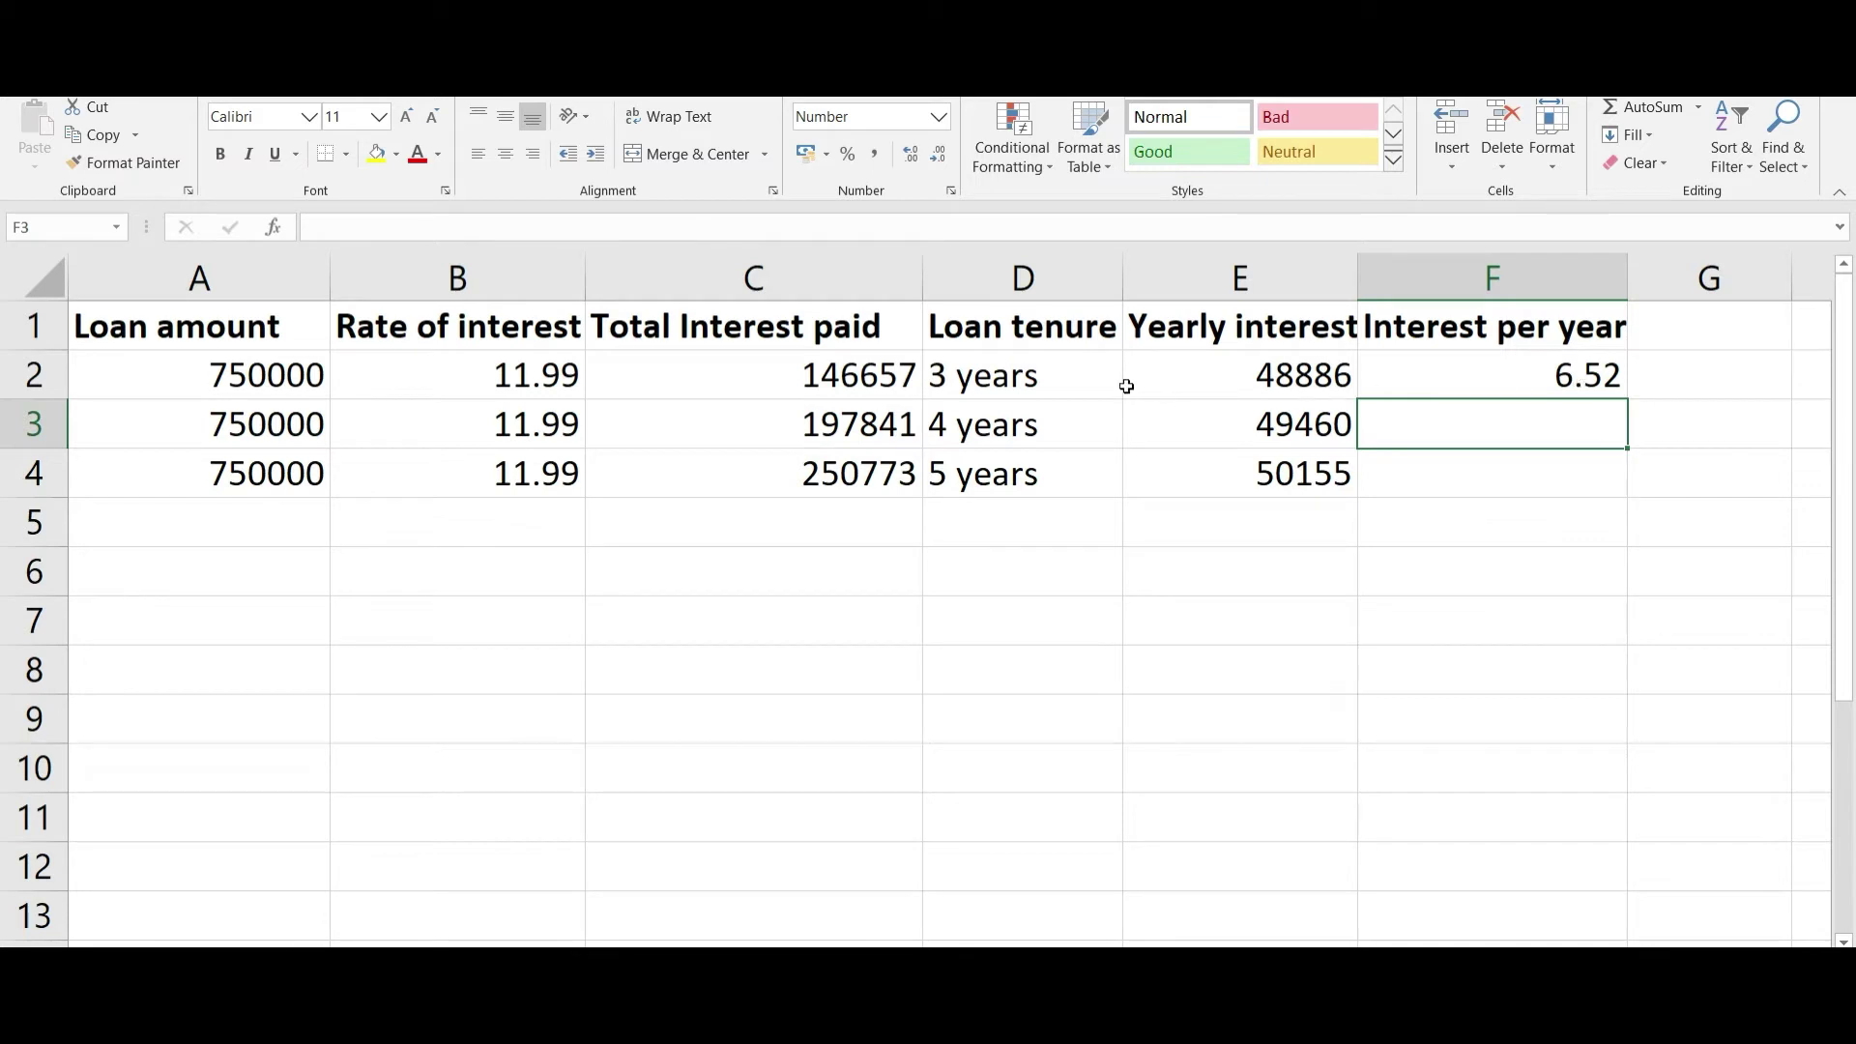
# - Fill the Interest per year formula from F2 down into F3 and F4 for the 4-year and 5-year loans
pyautogui.click(525, 387)
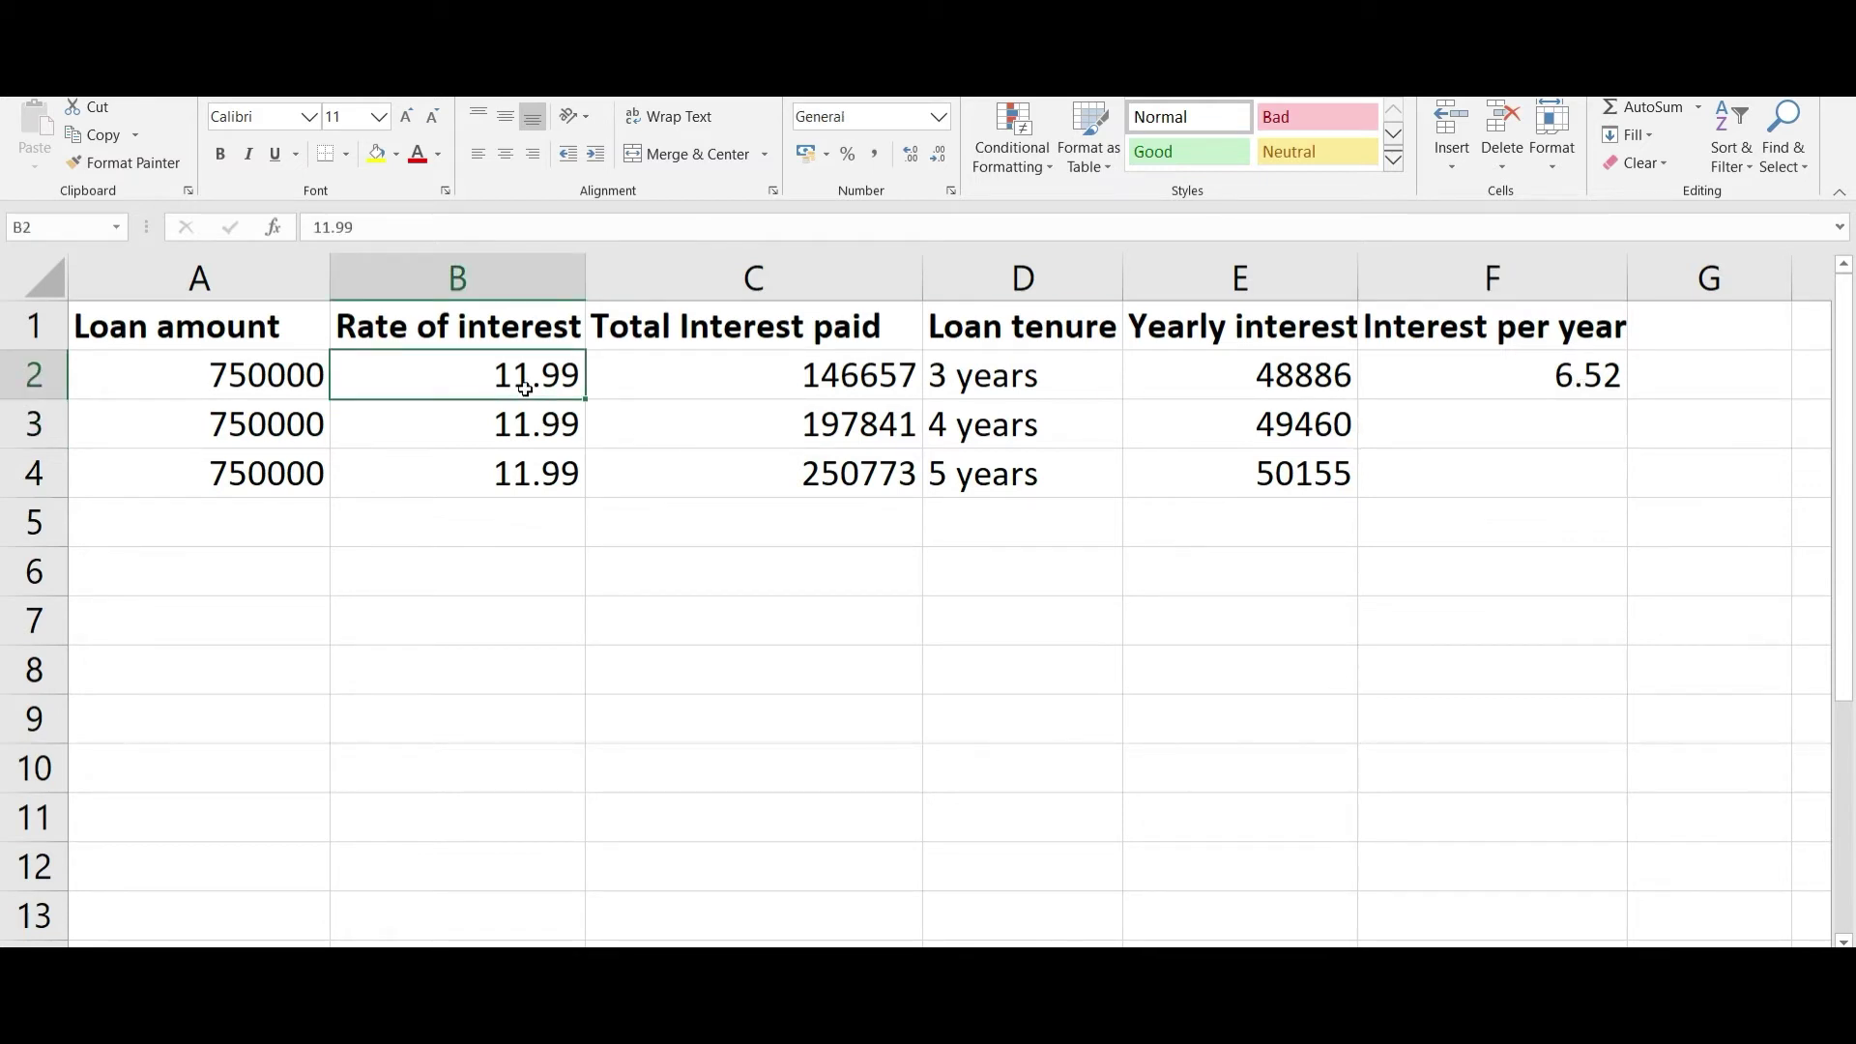
pyautogui.click(1561, 377)
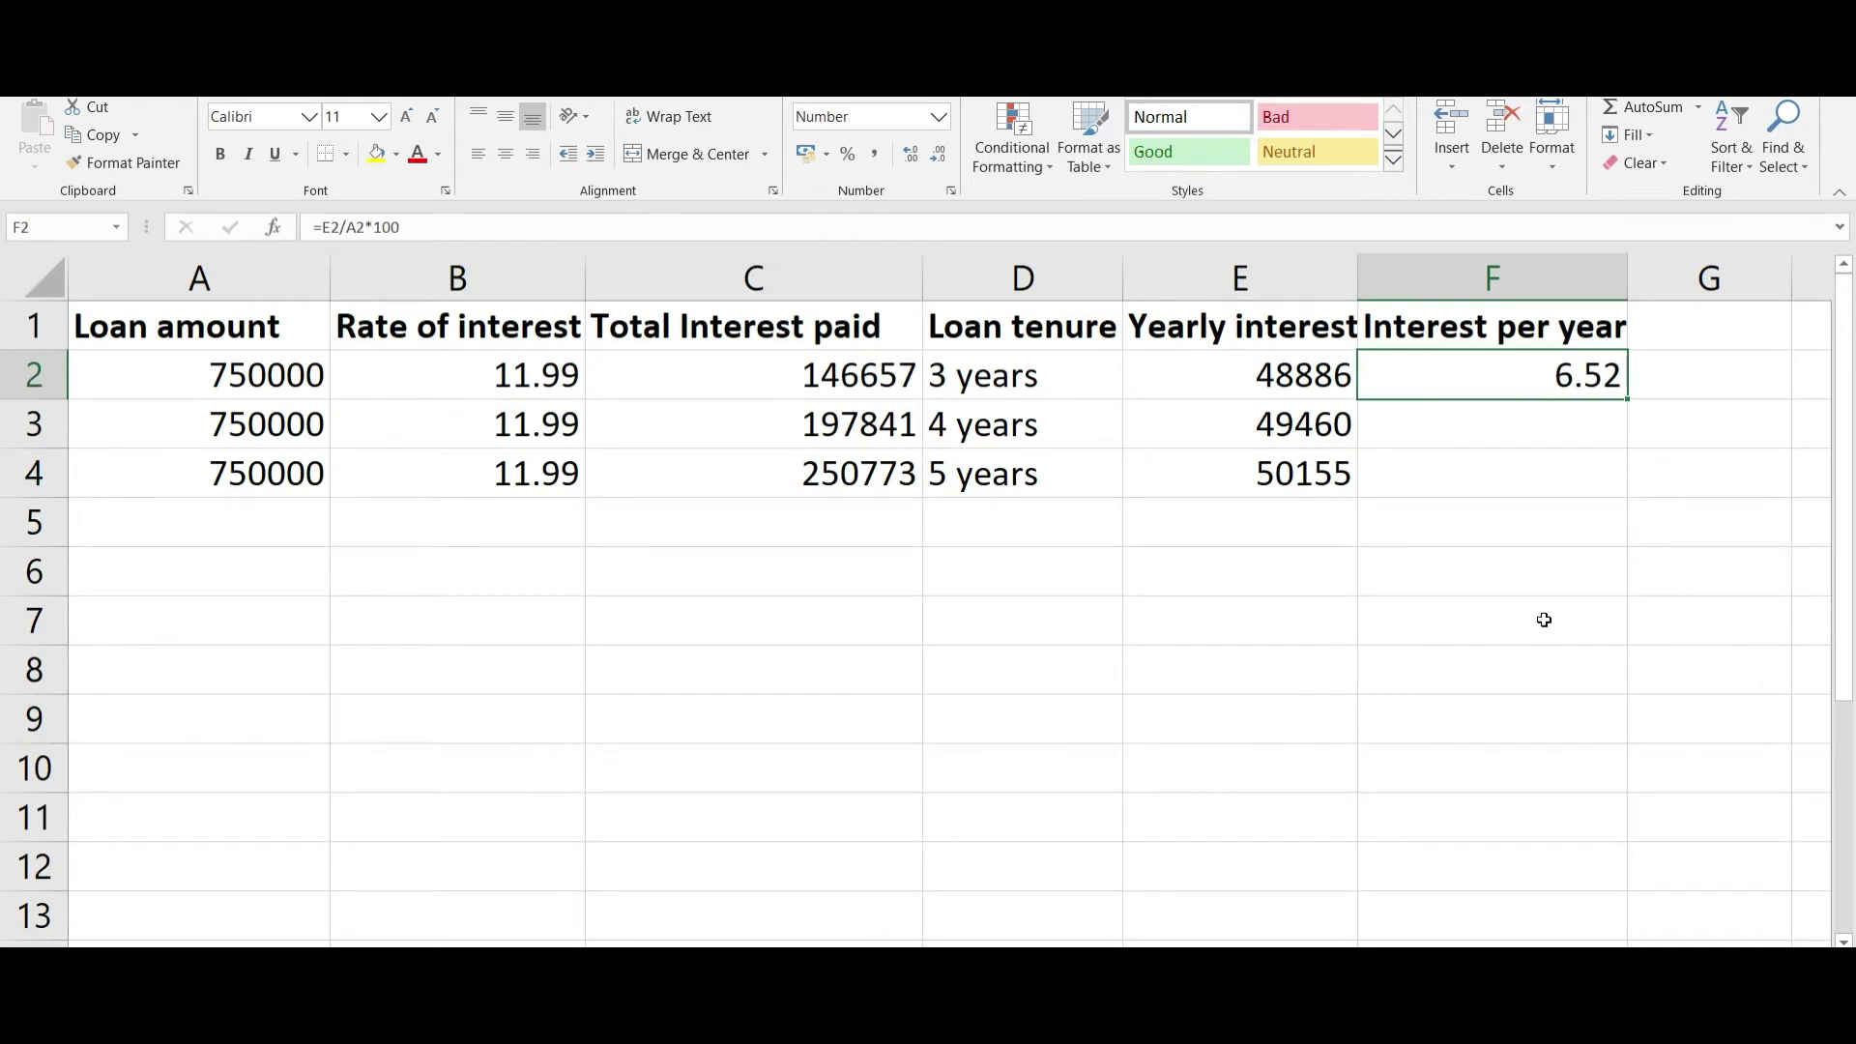
pyautogui.click(1552, 417)
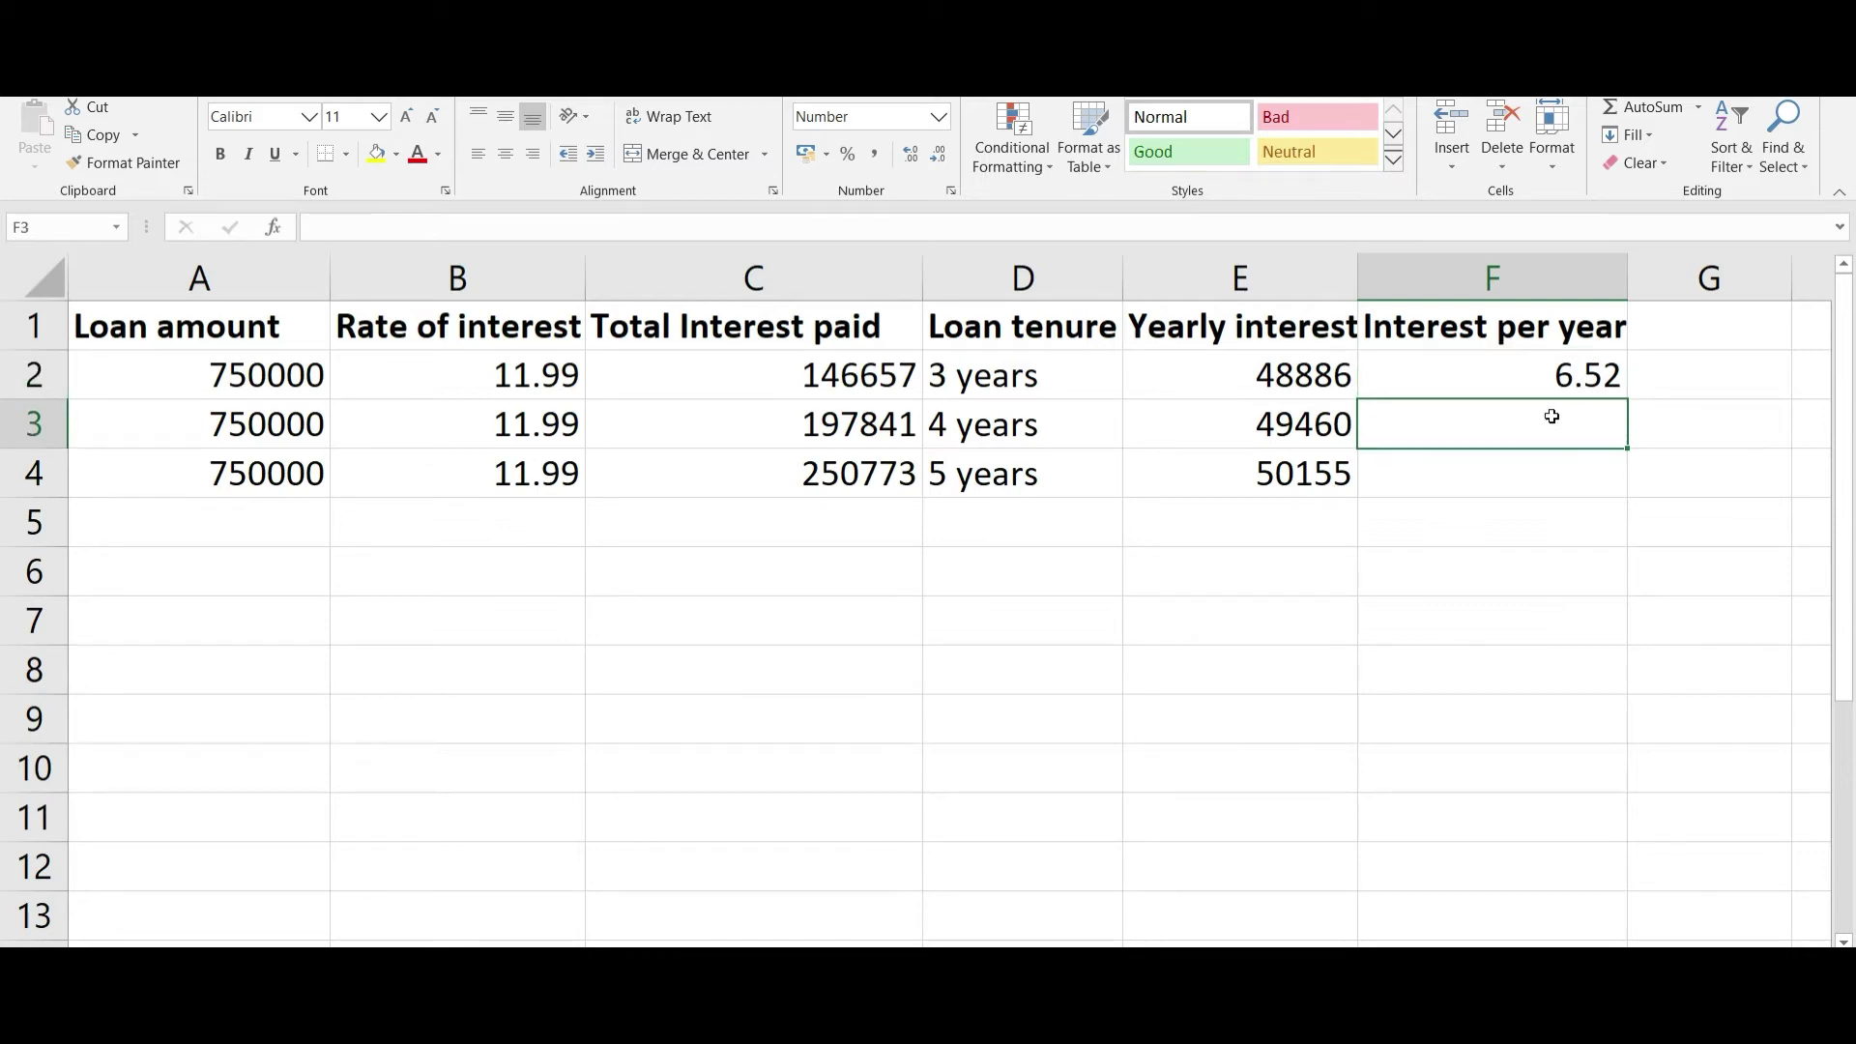
pyautogui.hotkey('ctrl', 'd')
pyautogui.click(1551, 479)
pyautogui.hotkey('ctrl', 'd')
pyautogui.click(1549, 605)
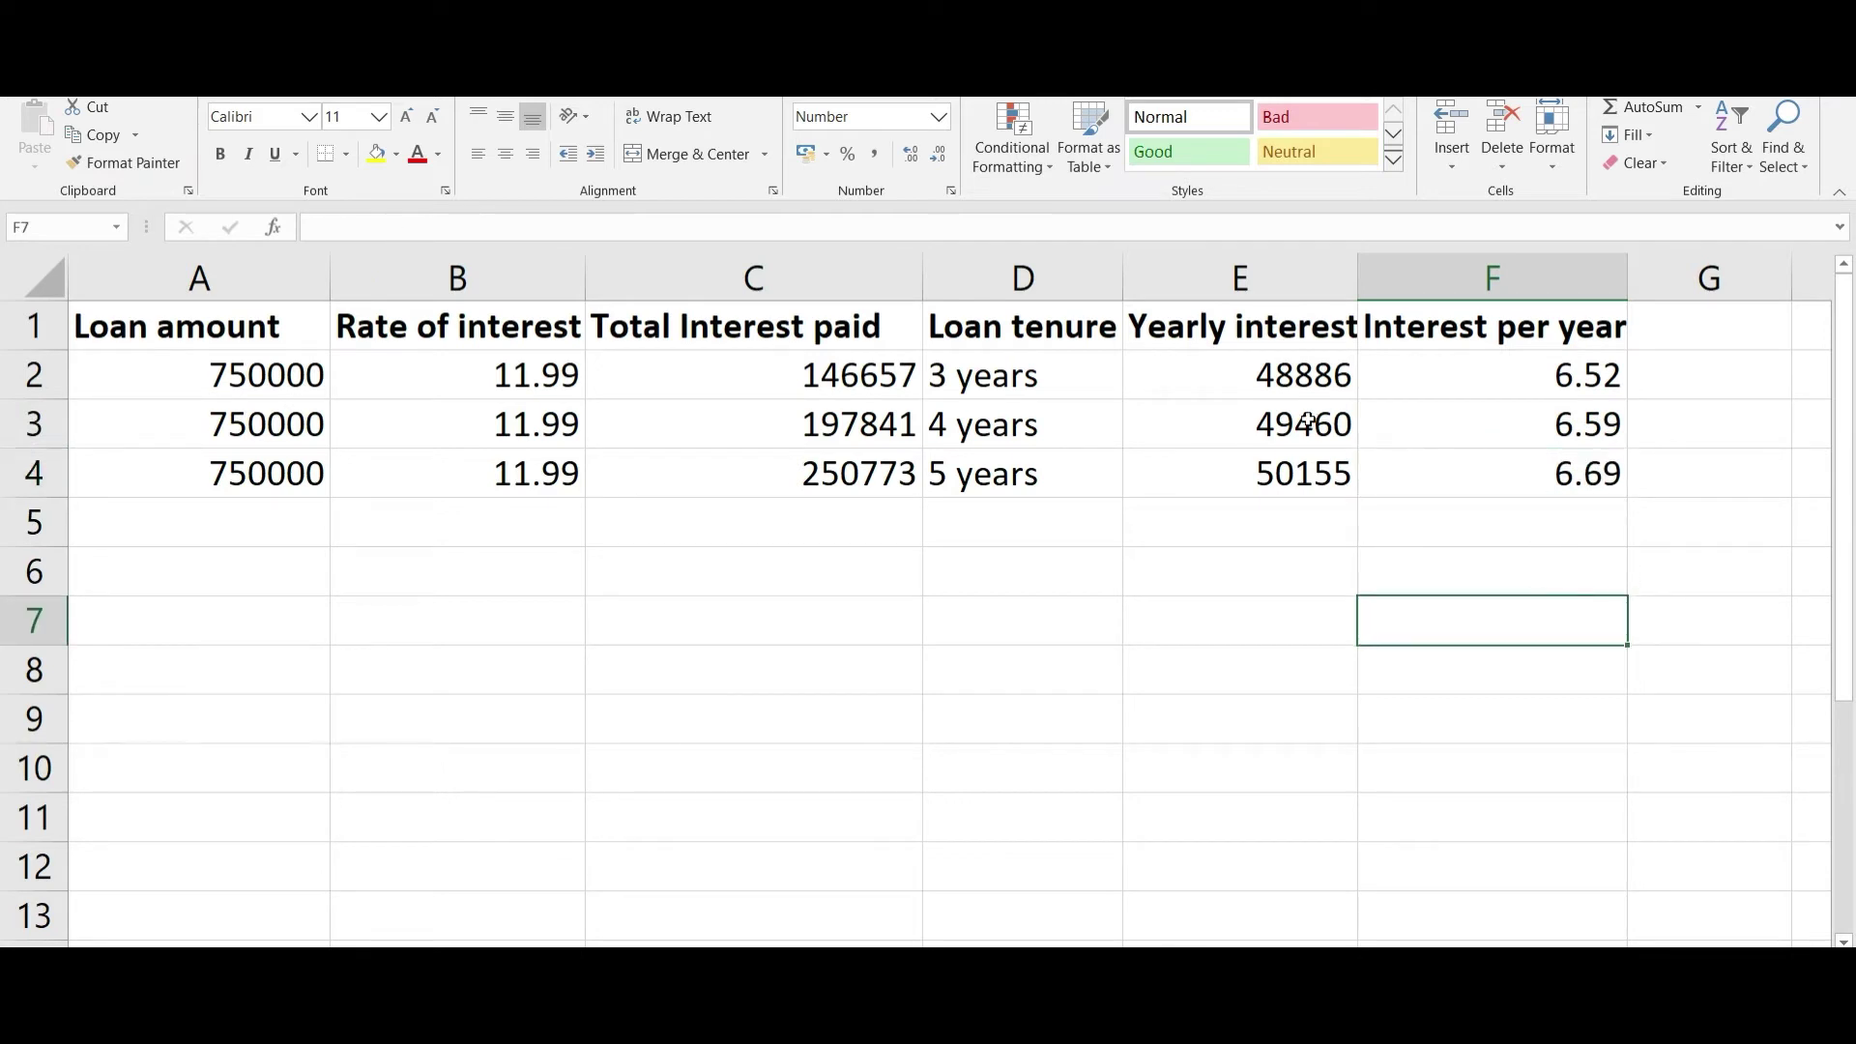
pyautogui.click(1512, 430)
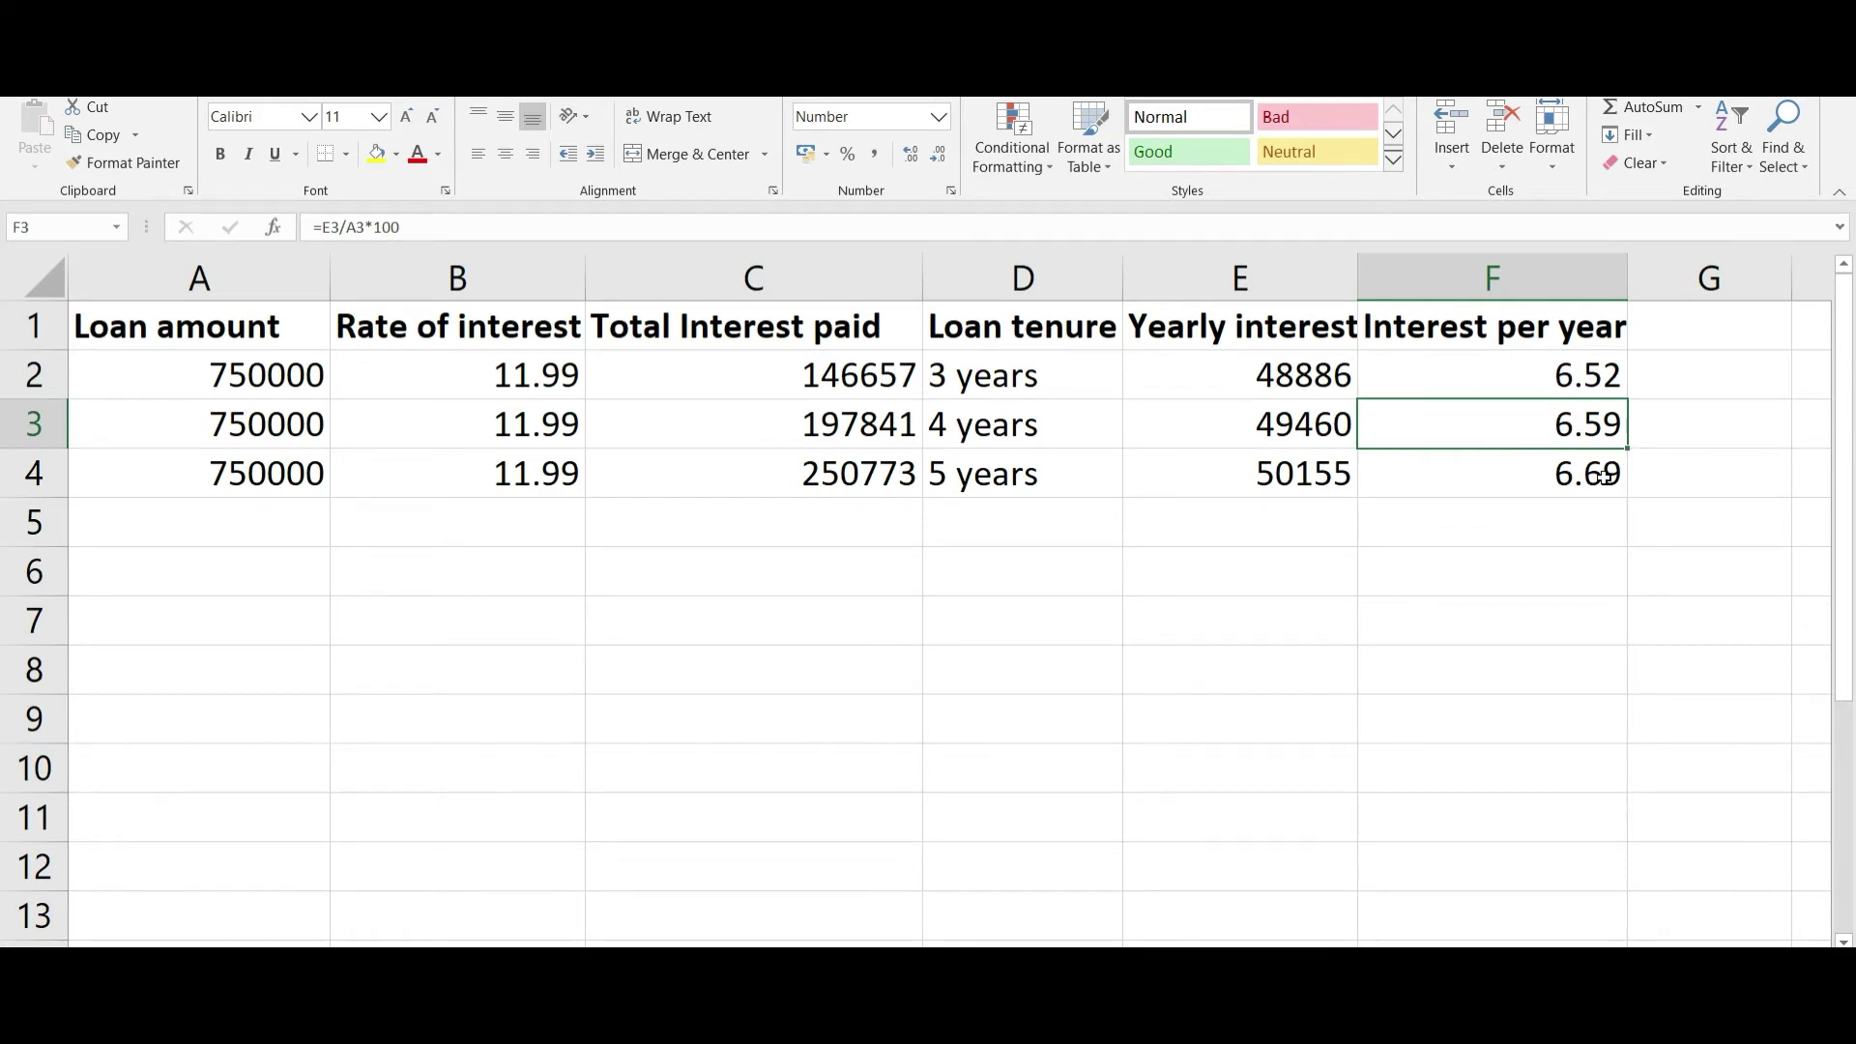
# - Review the 5-year loan's interest per year and the deposit table's amounts, interest rates and terms
pyautogui.click(1033, 474)
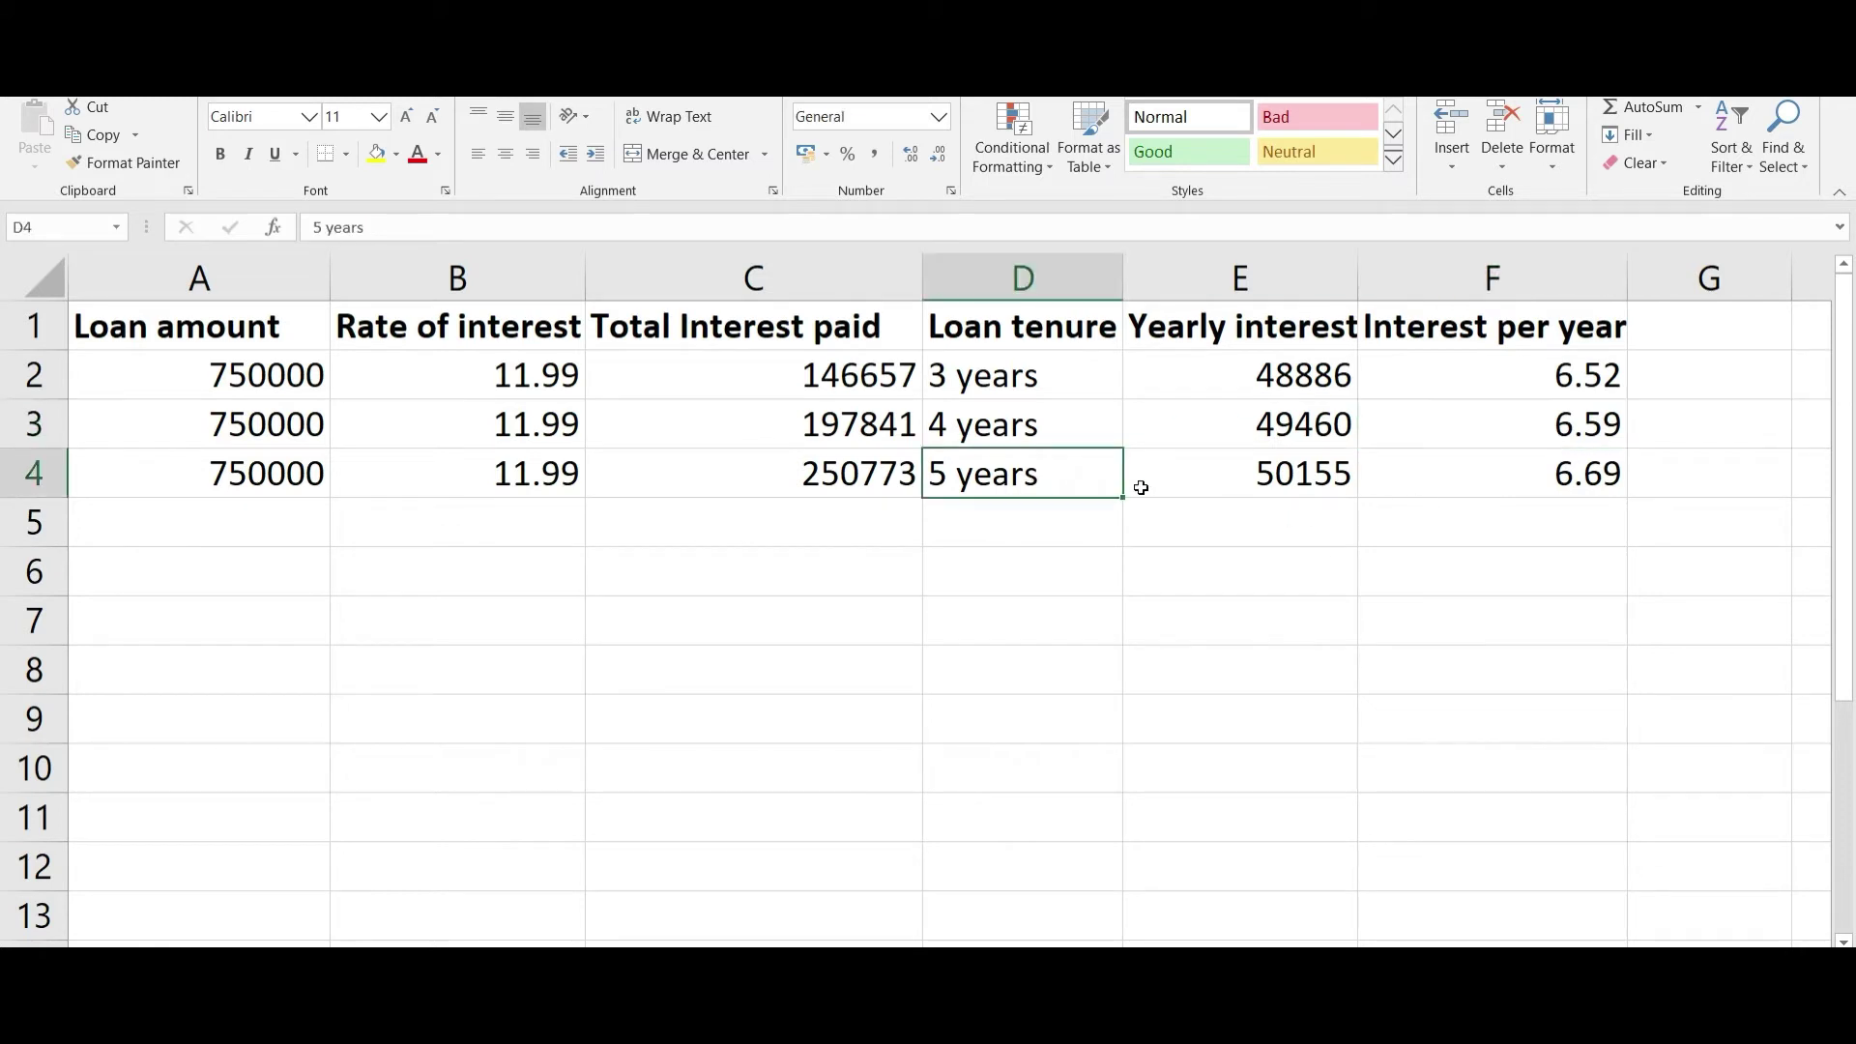
pyautogui.click(1499, 480)
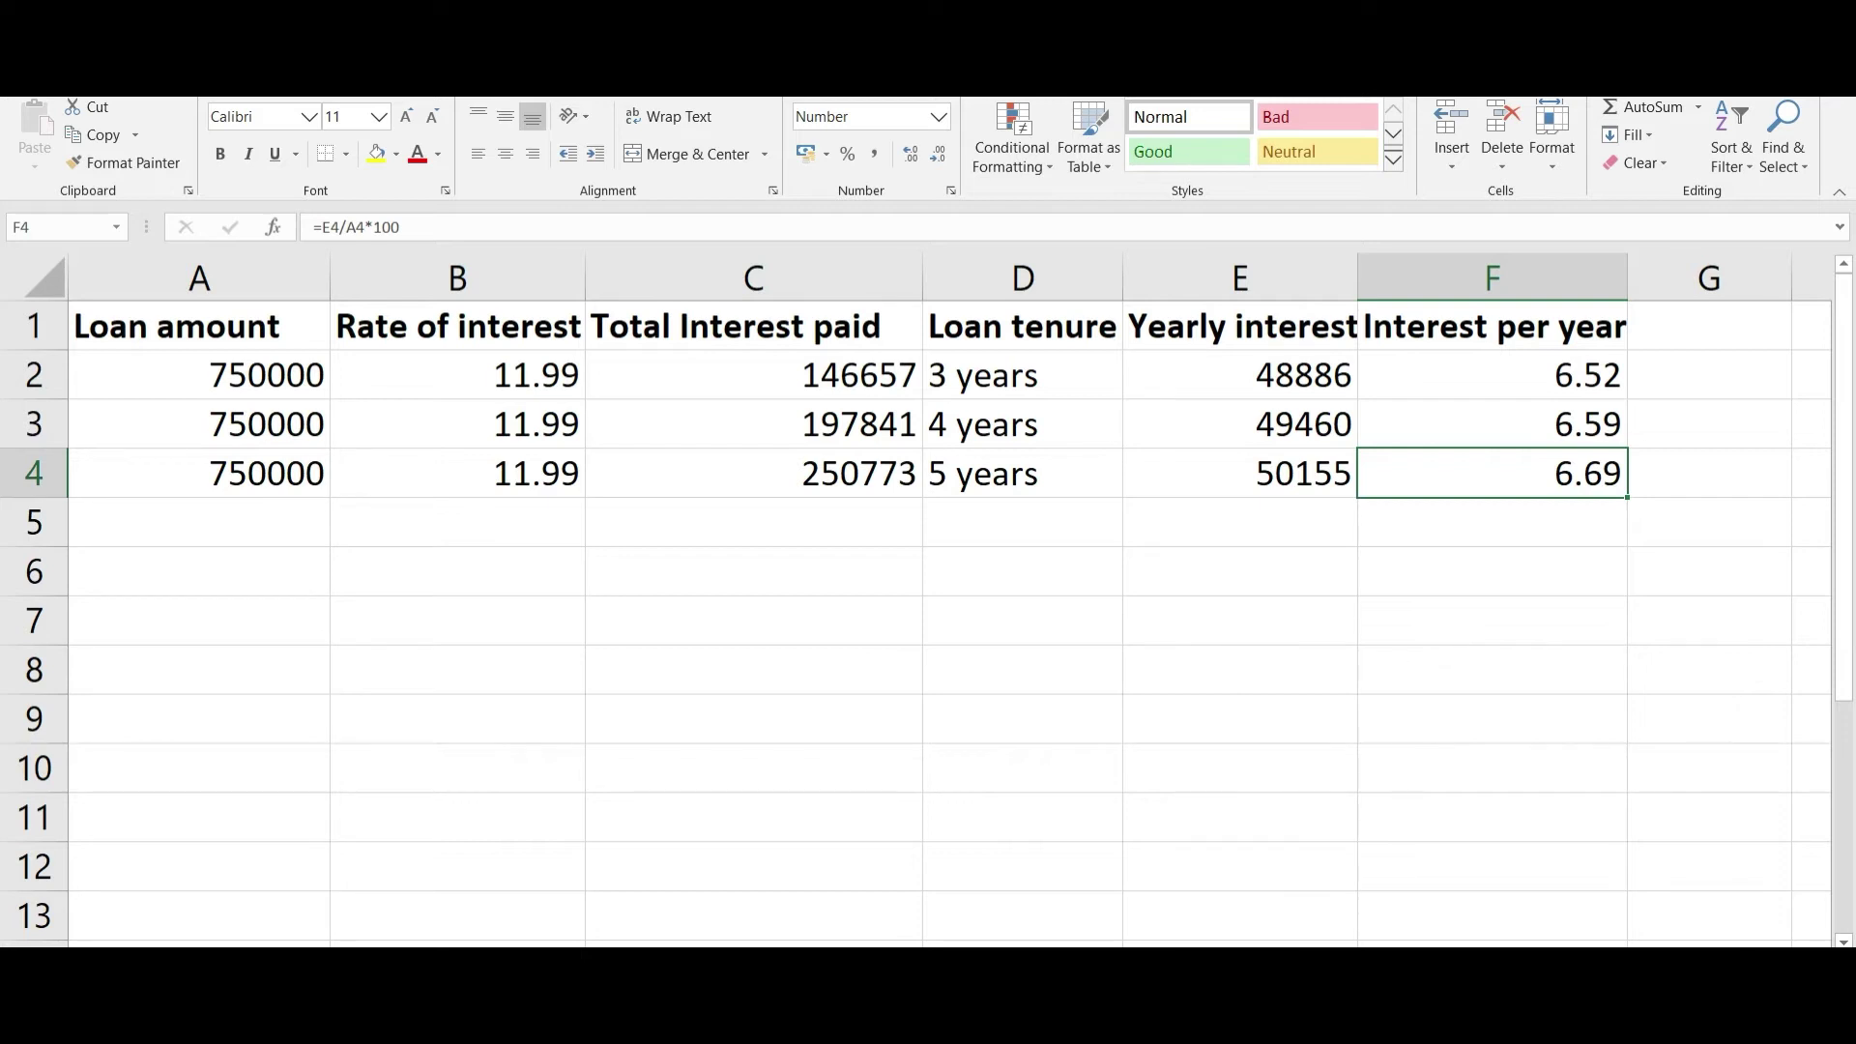
pyautogui.moveTo(982, 966)
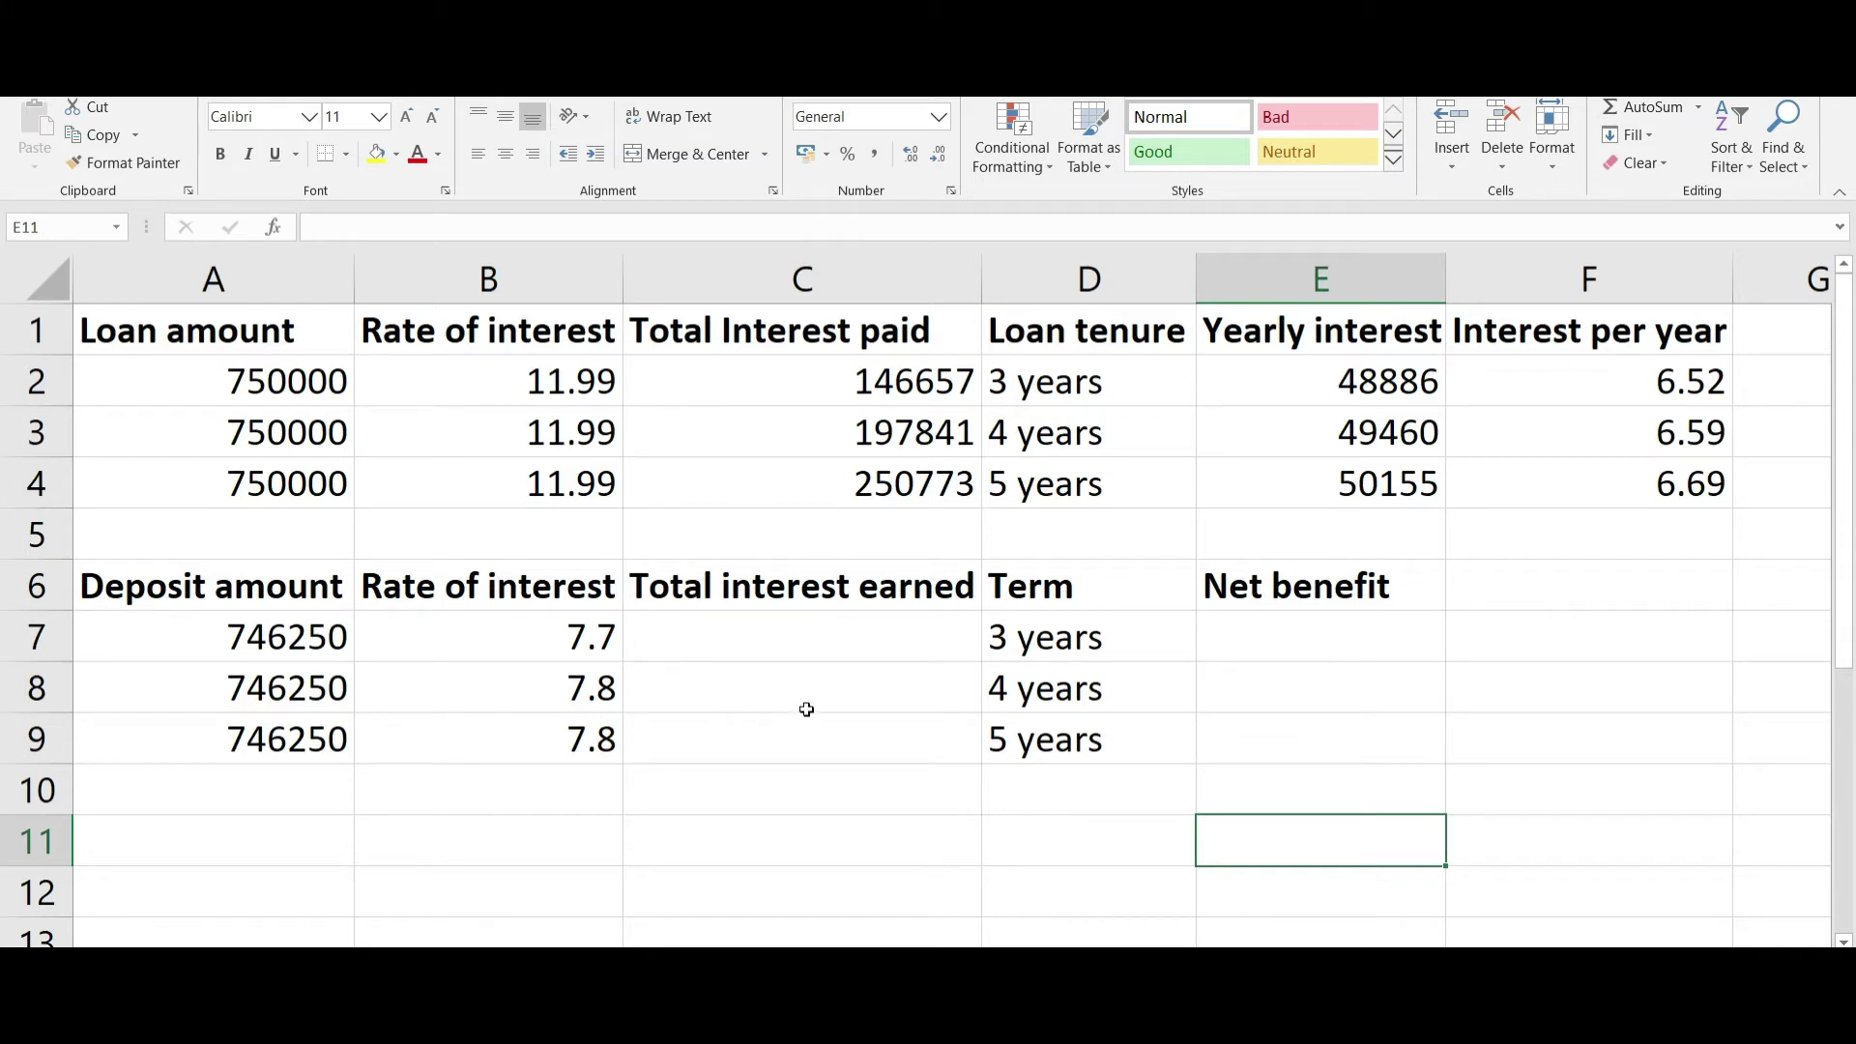
pyautogui.click(554, 648)
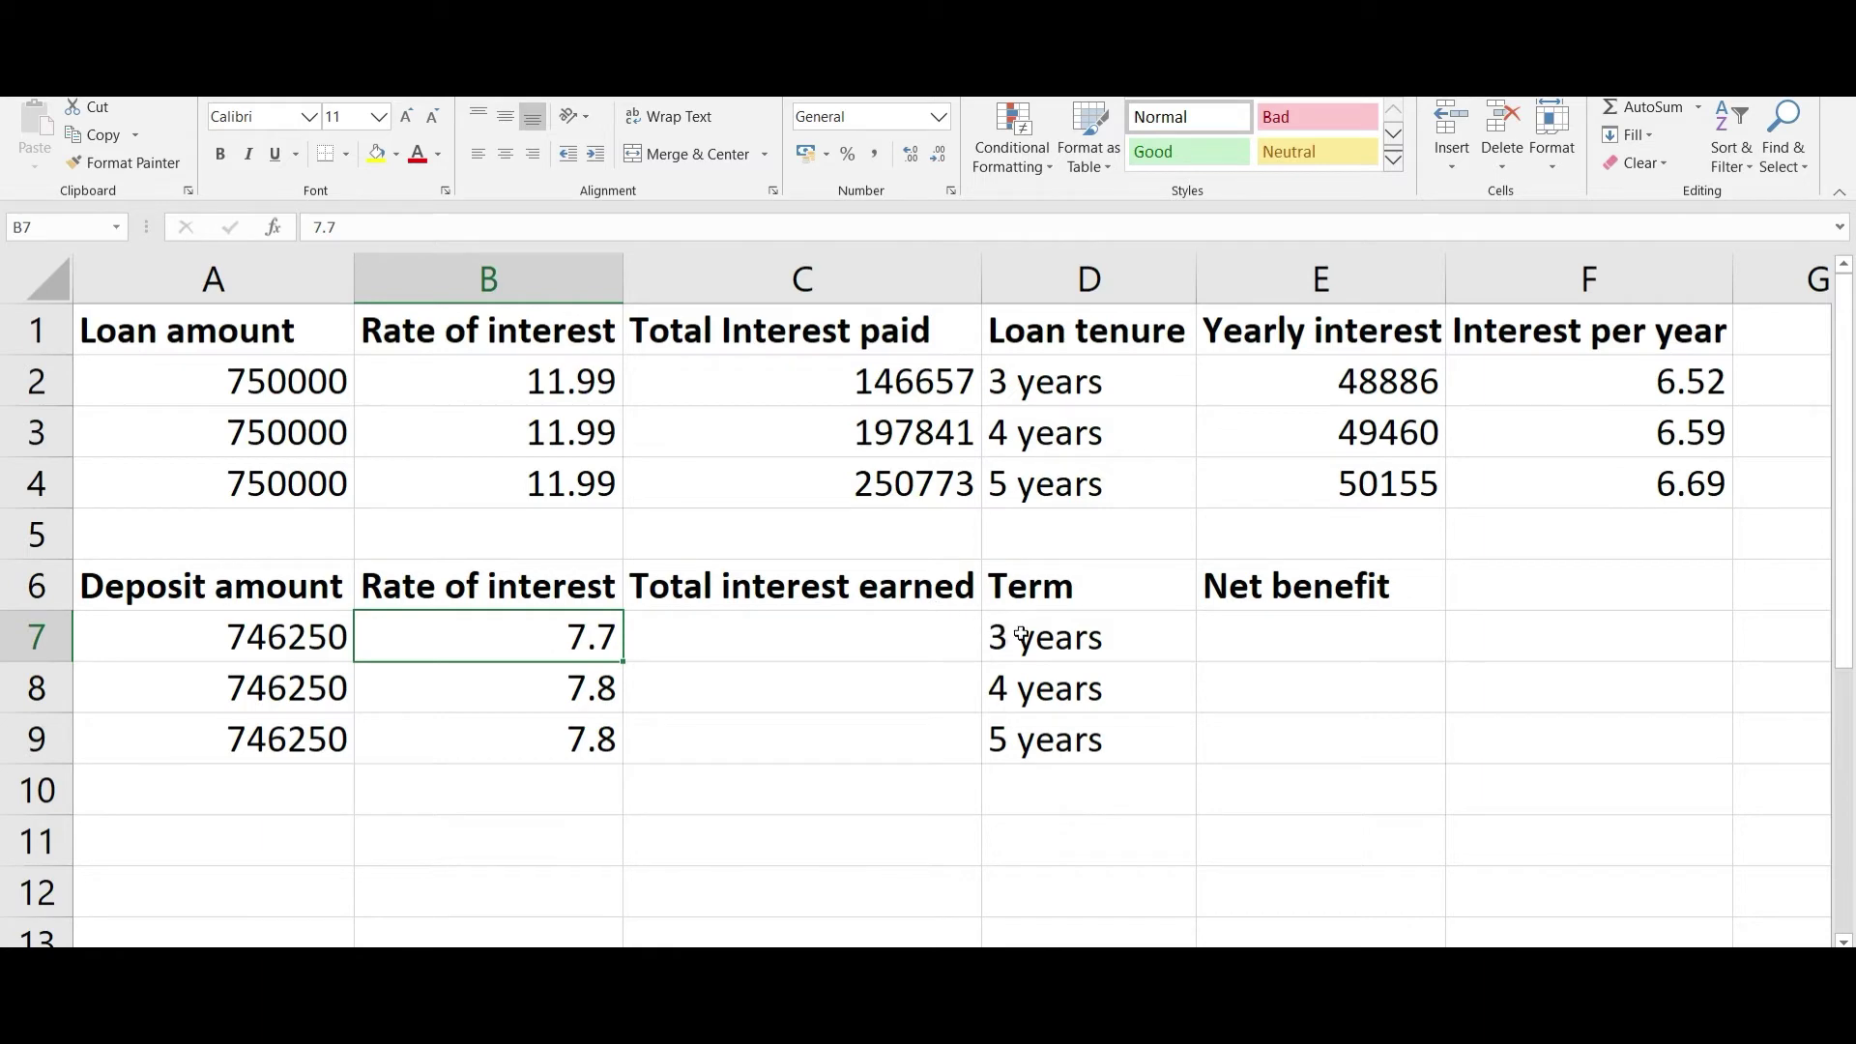
pyautogui.click(581, 681)
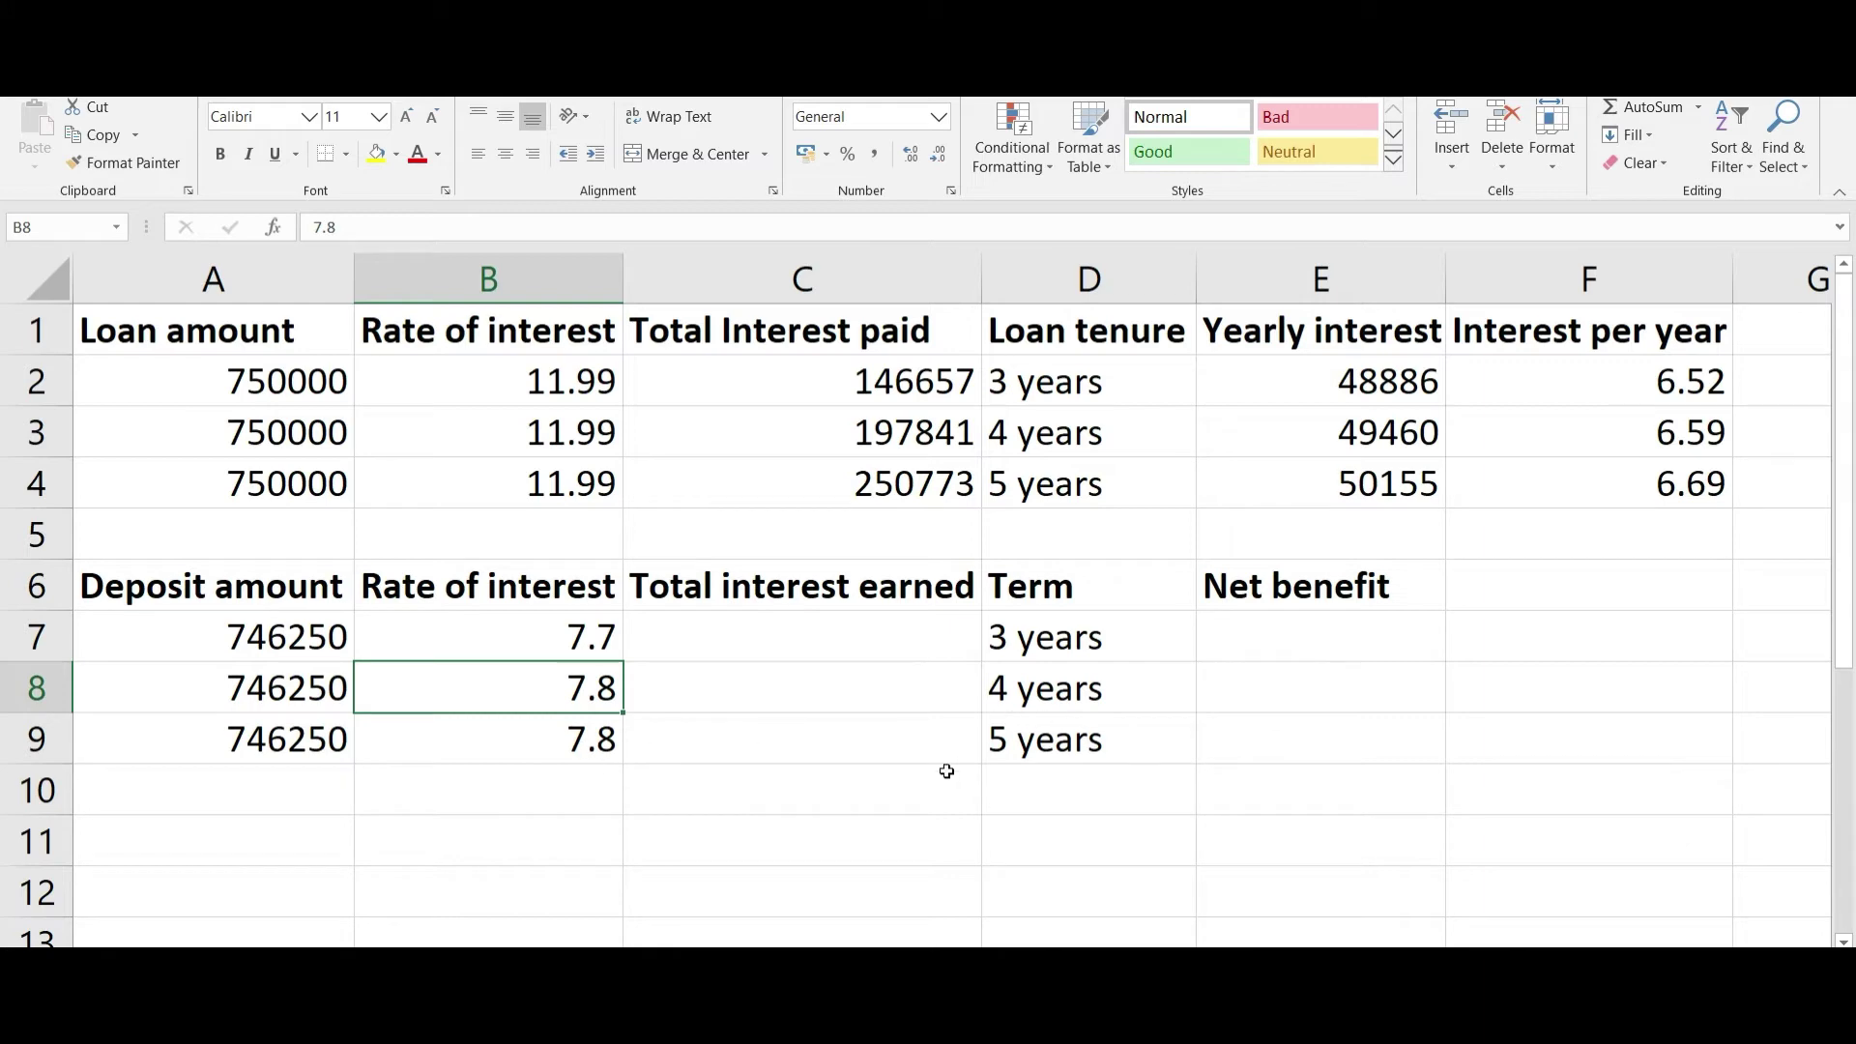
pyautogui.click(808, 636)
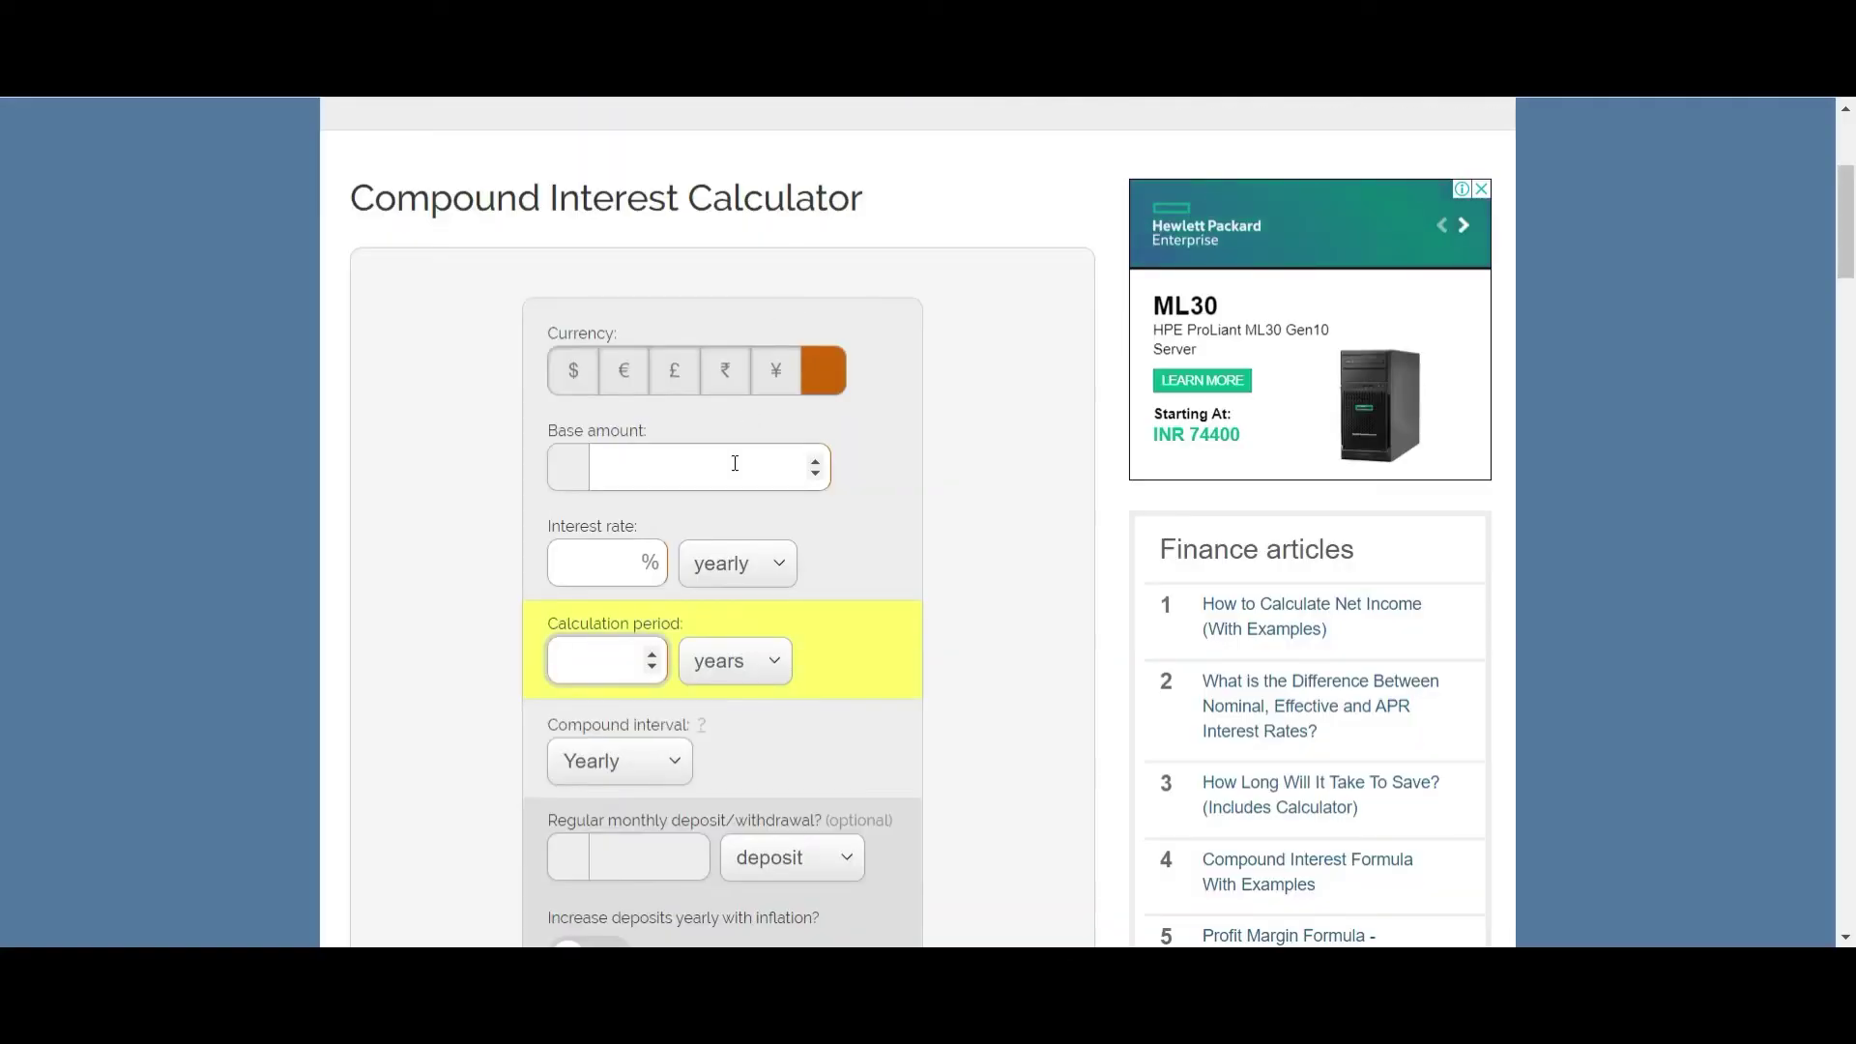
pyautogui.click(981, 889)
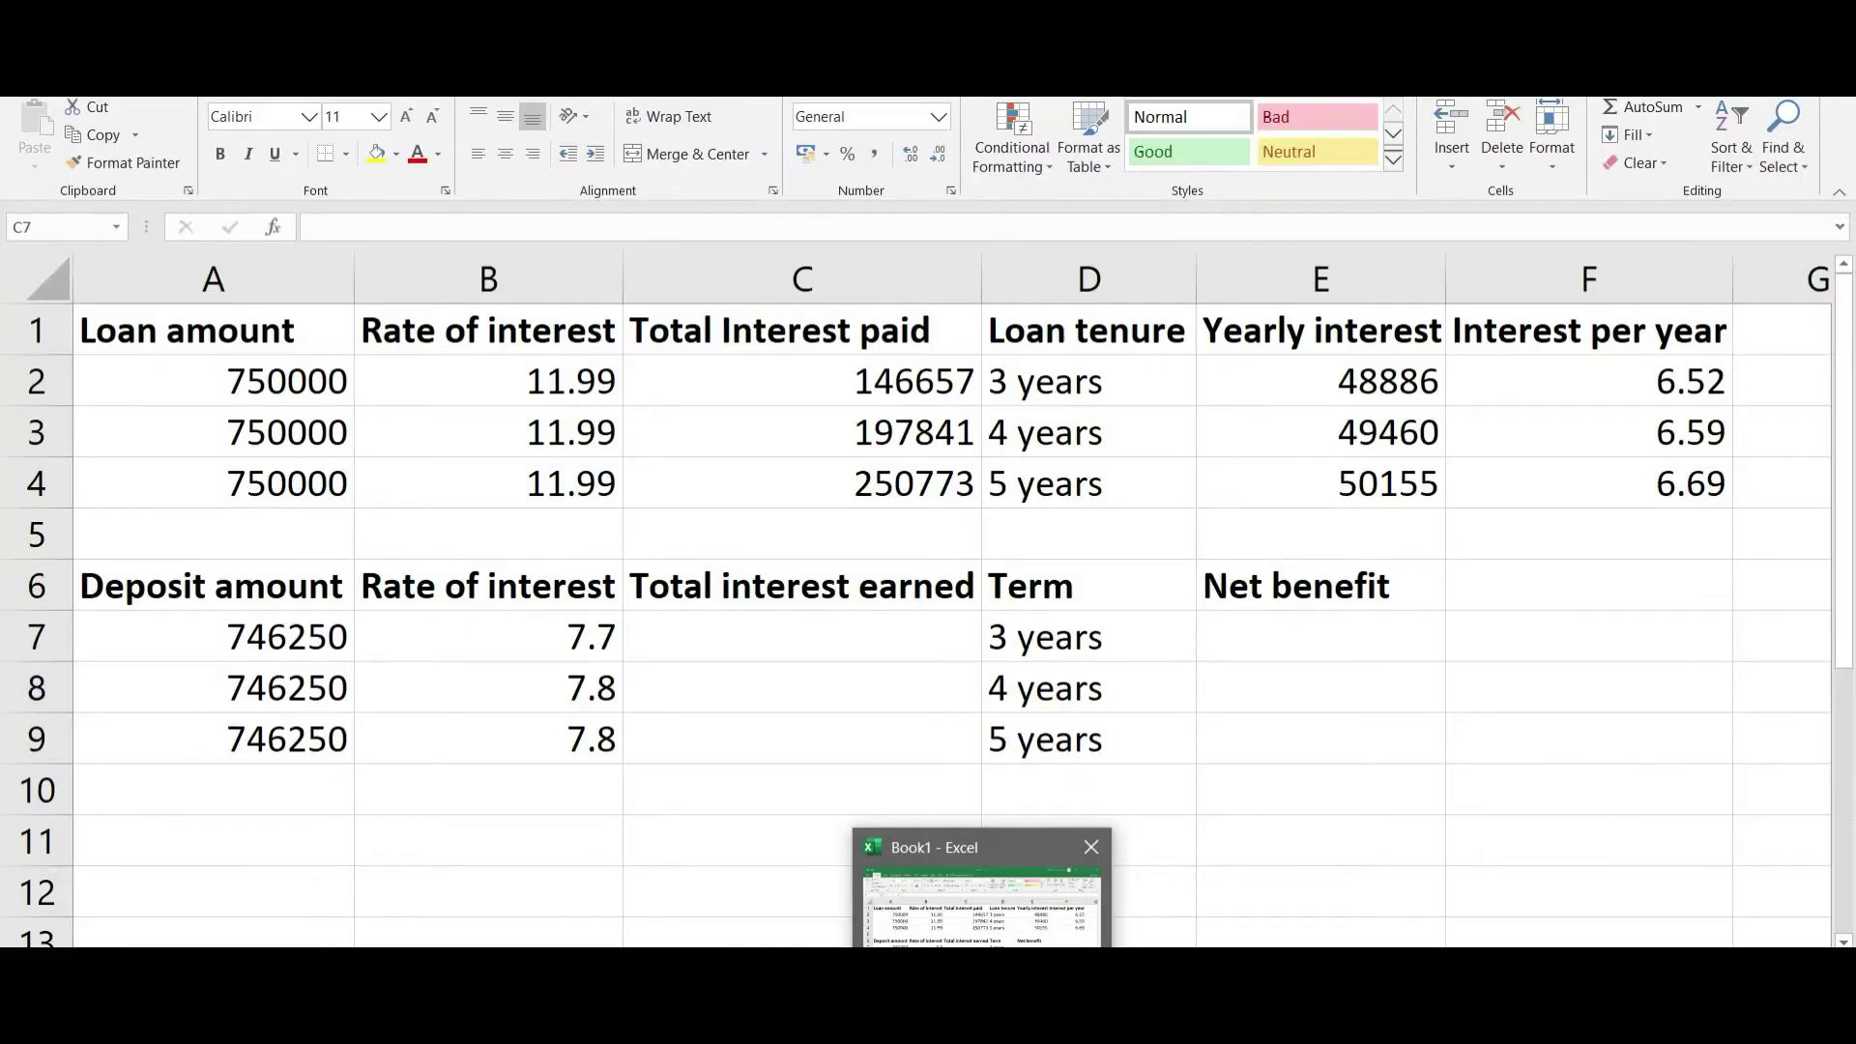
pyautogui.click(257, 628)
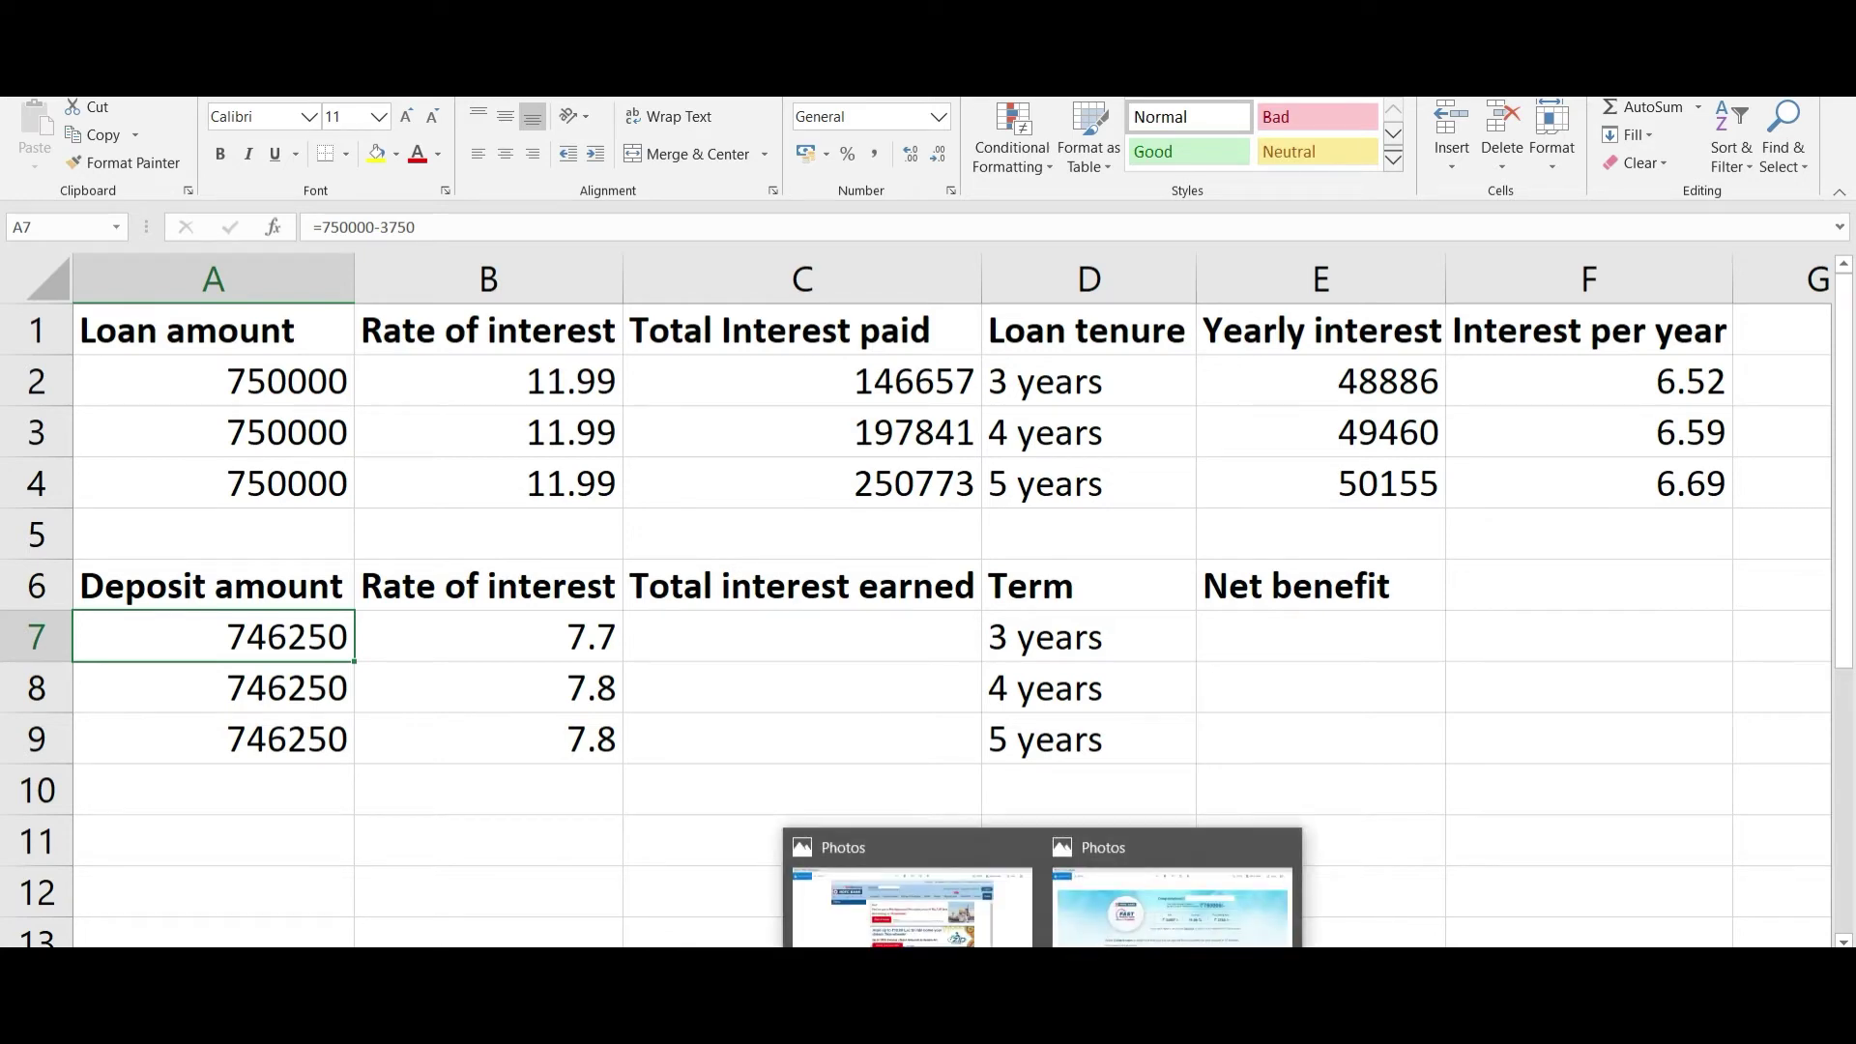
pyautogui.click(1104, 920)
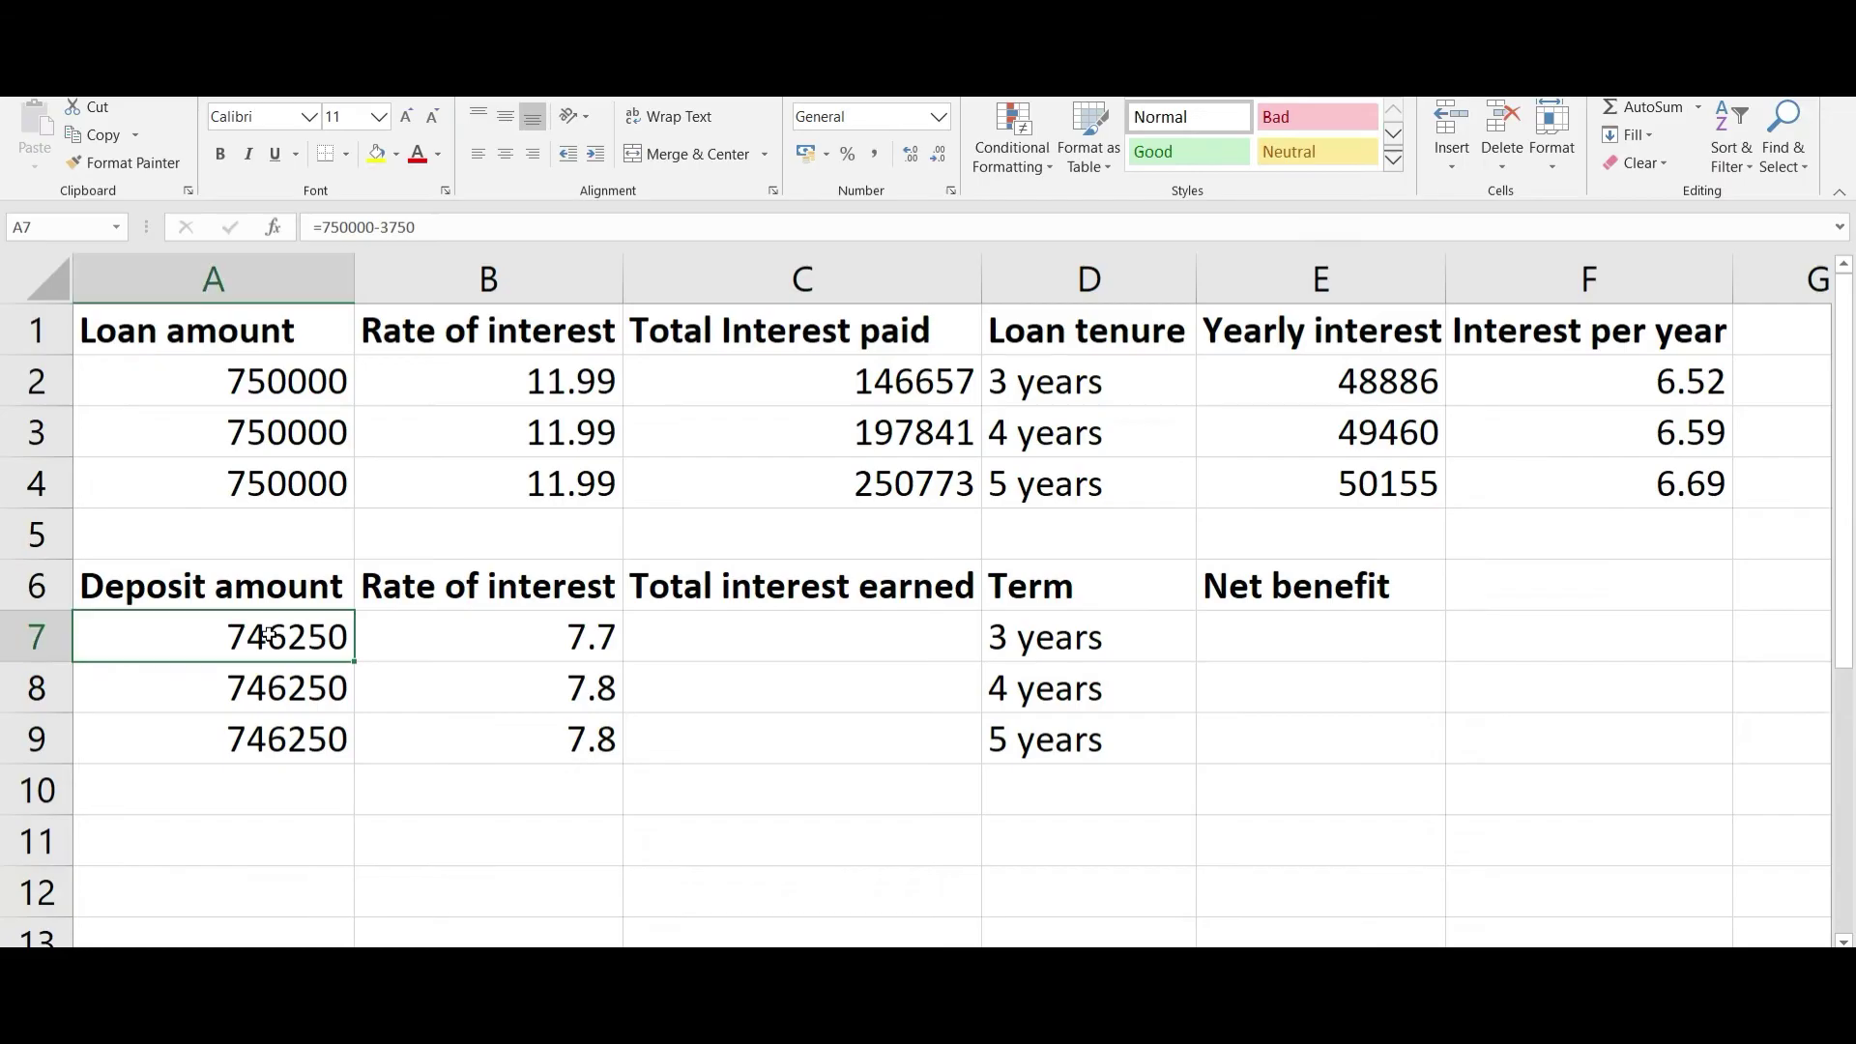
pyautogui.click(533, 630)
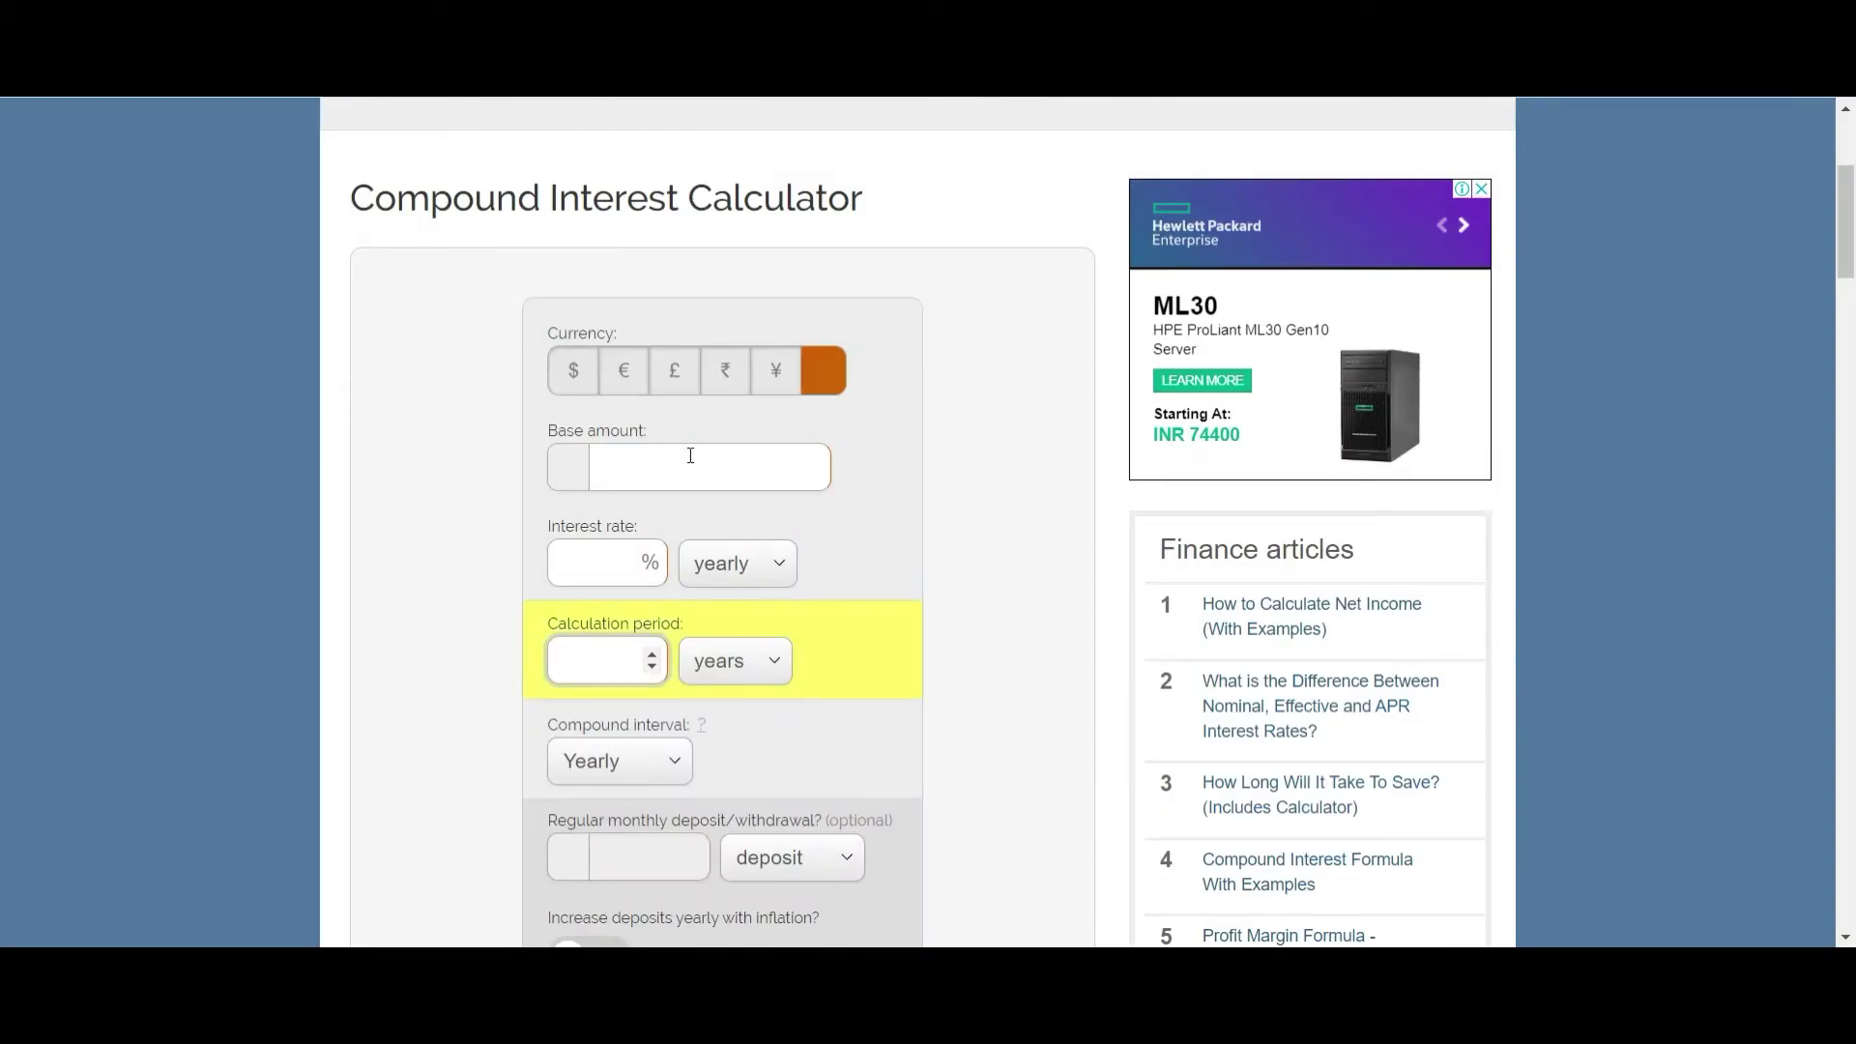
# - In the Compound Interest Calculator, calculate the interest on a base amount of 746250 at 7.7% yearly over 3 years
pyautogui.click(690, 455)
pyautogui.write('746250')
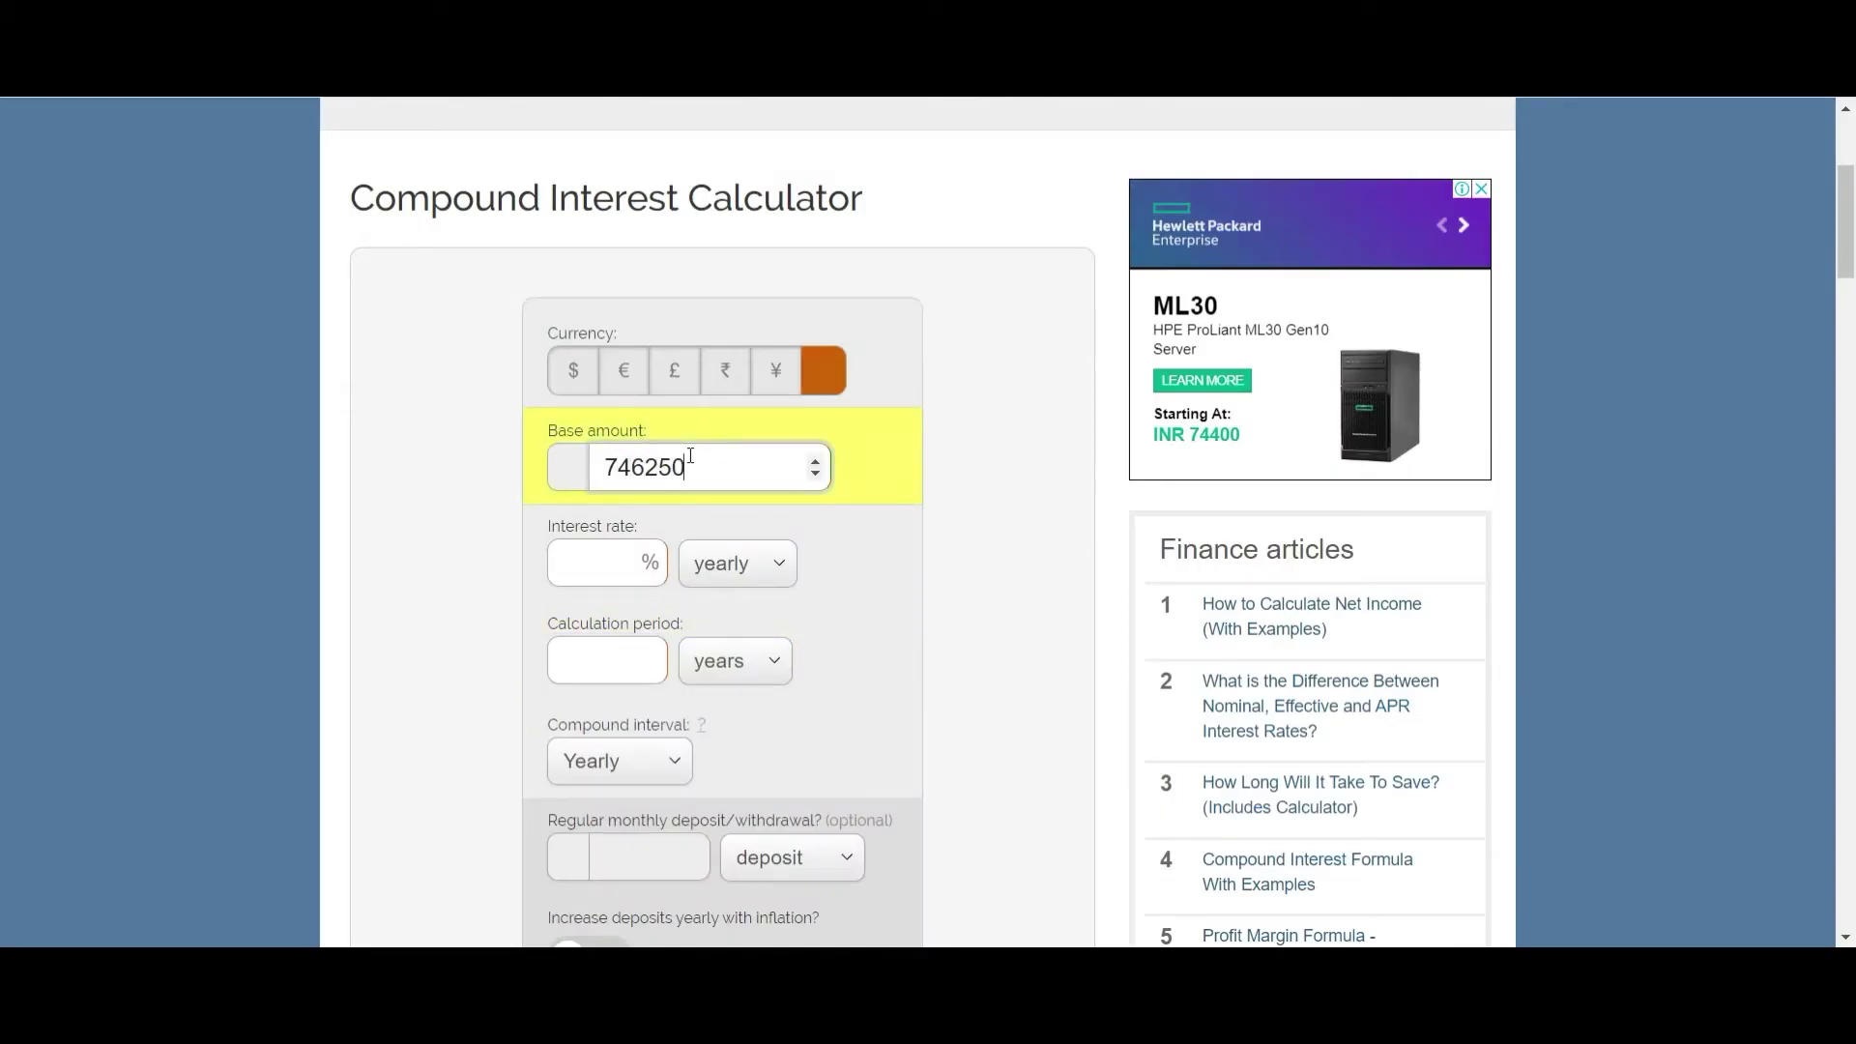
pyautogui.click(568, 564)
pyautogui.write('7.7')
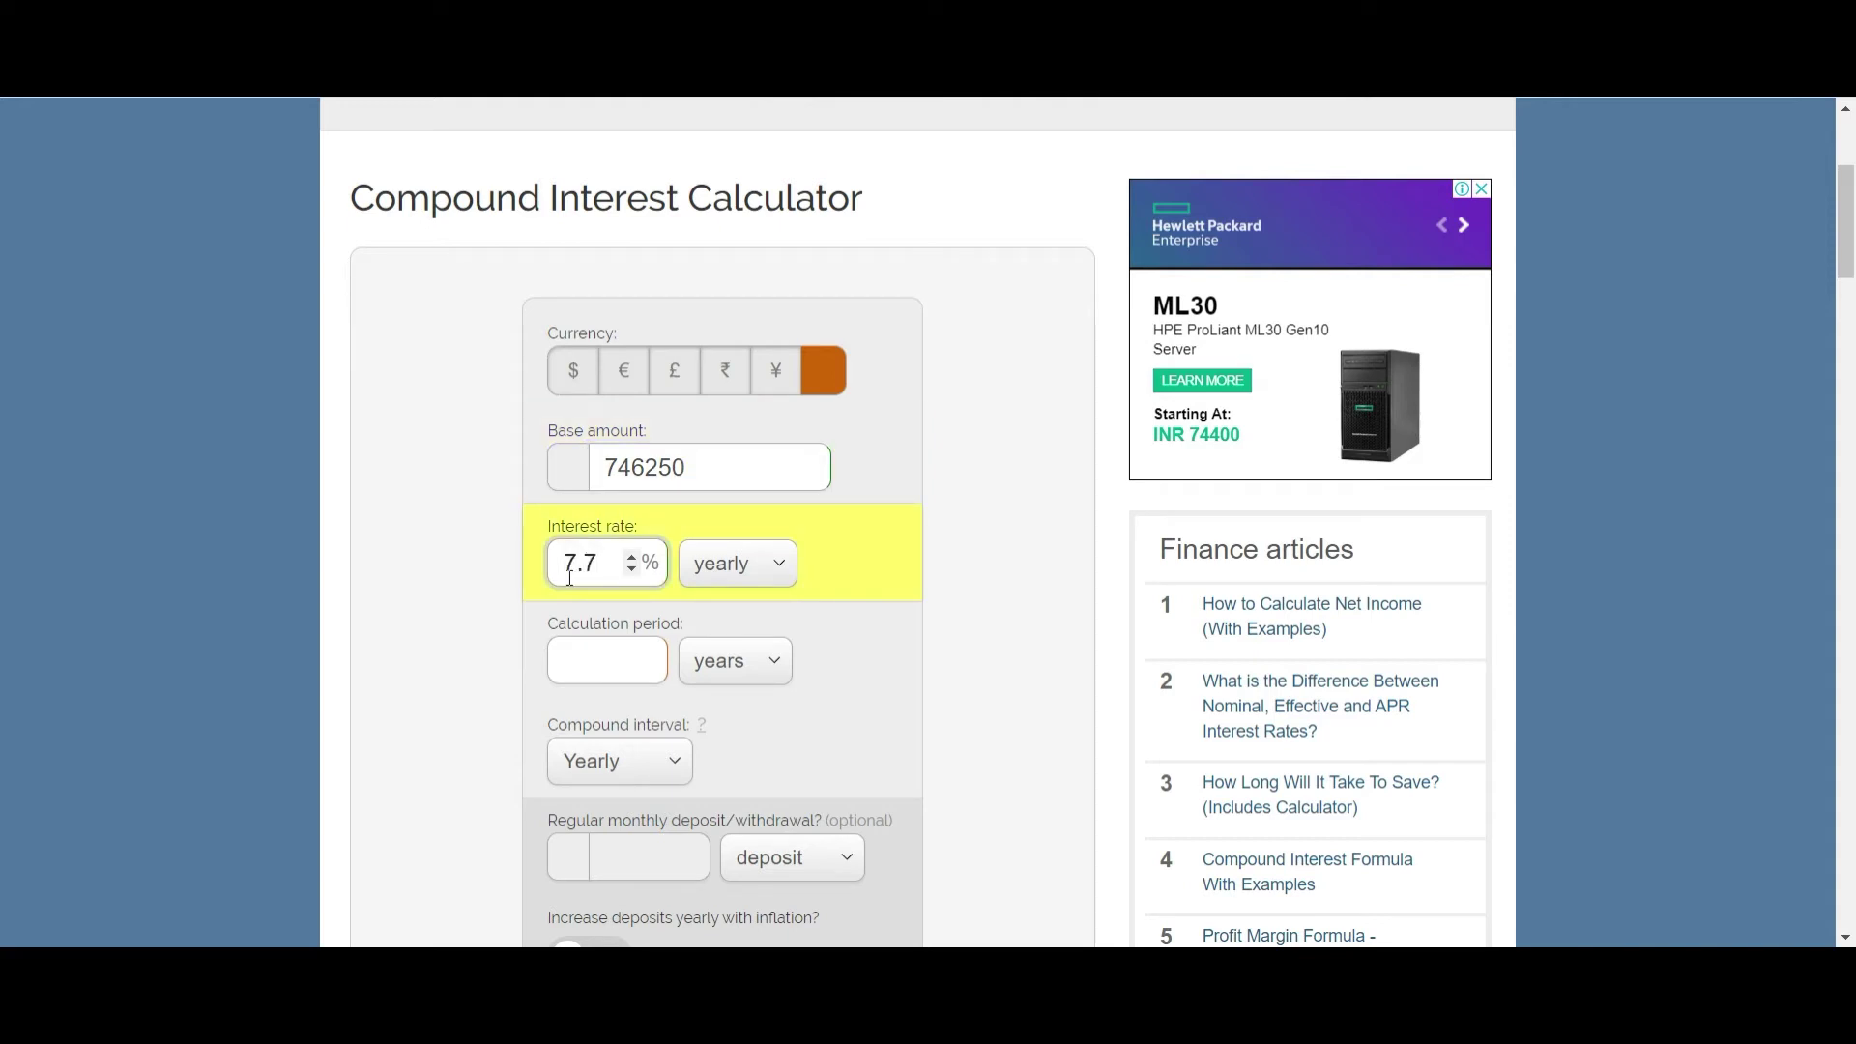
pyautogui.click(586, 650)
pyautogui.write('3')
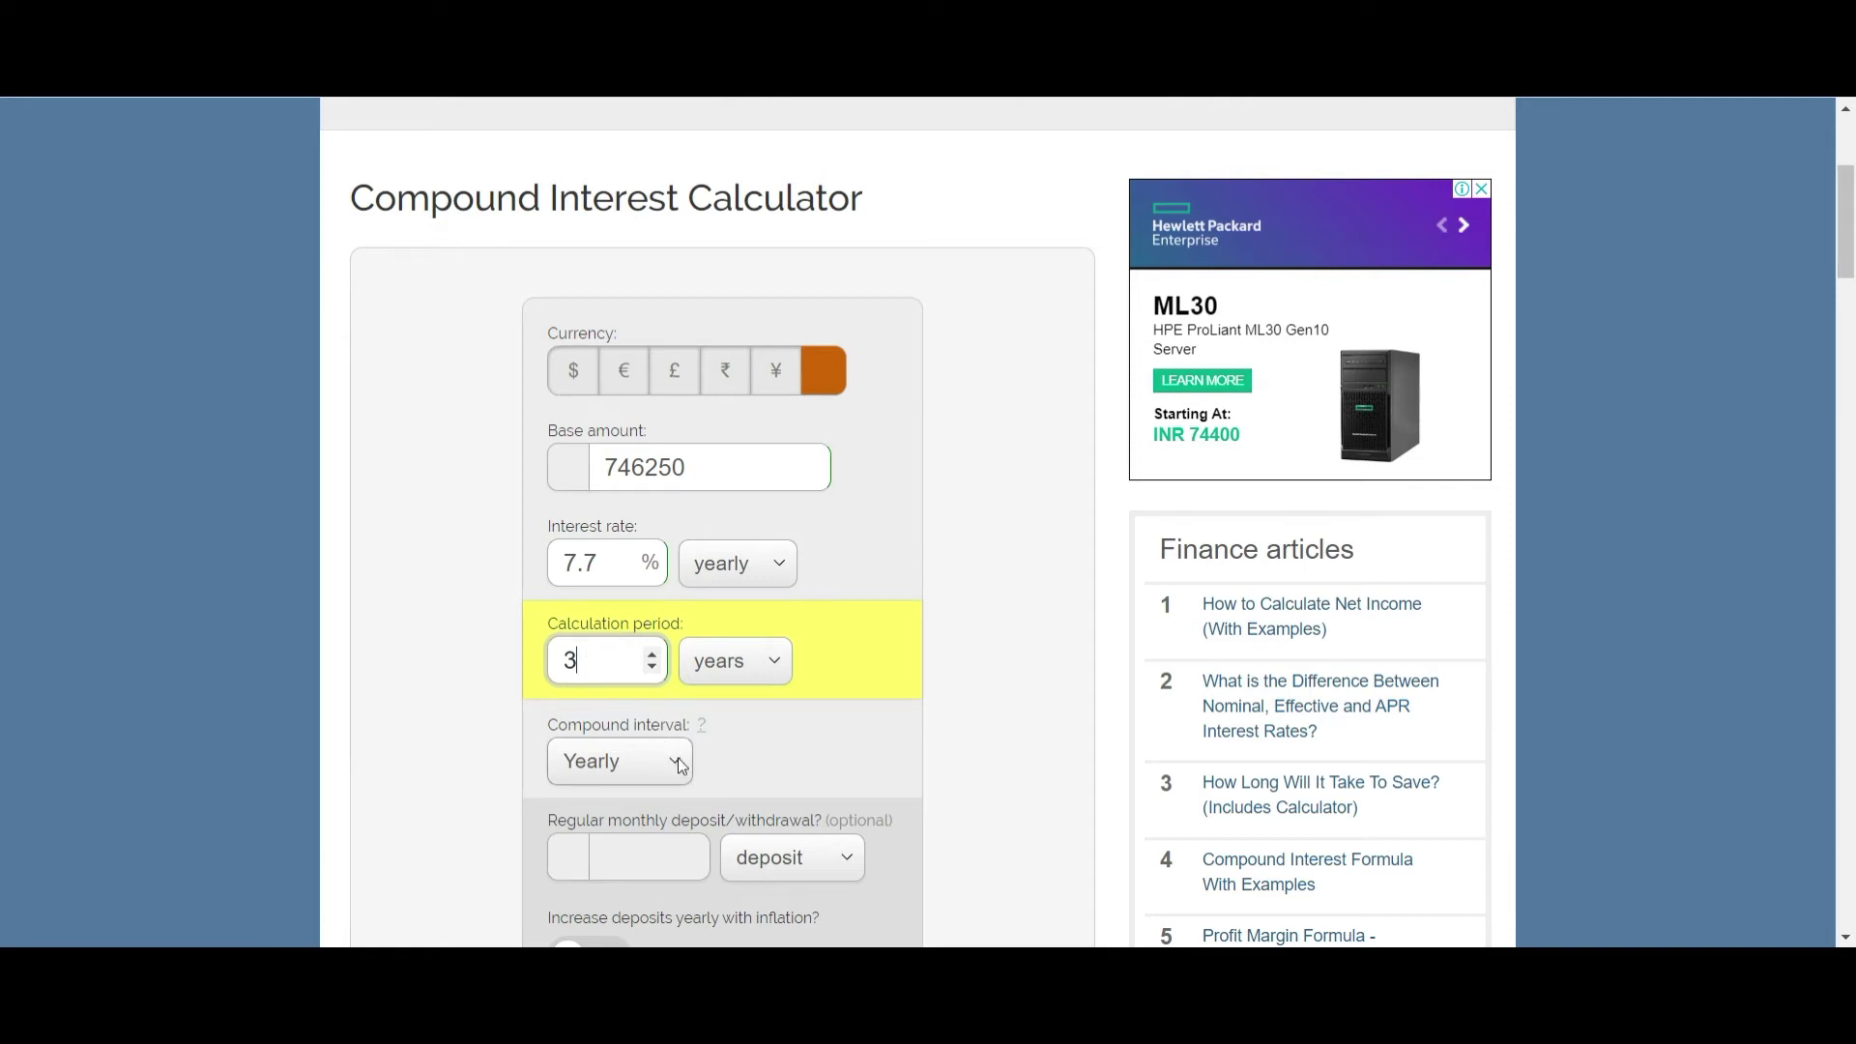
pyautogui.scroll(-3, 969, 599)
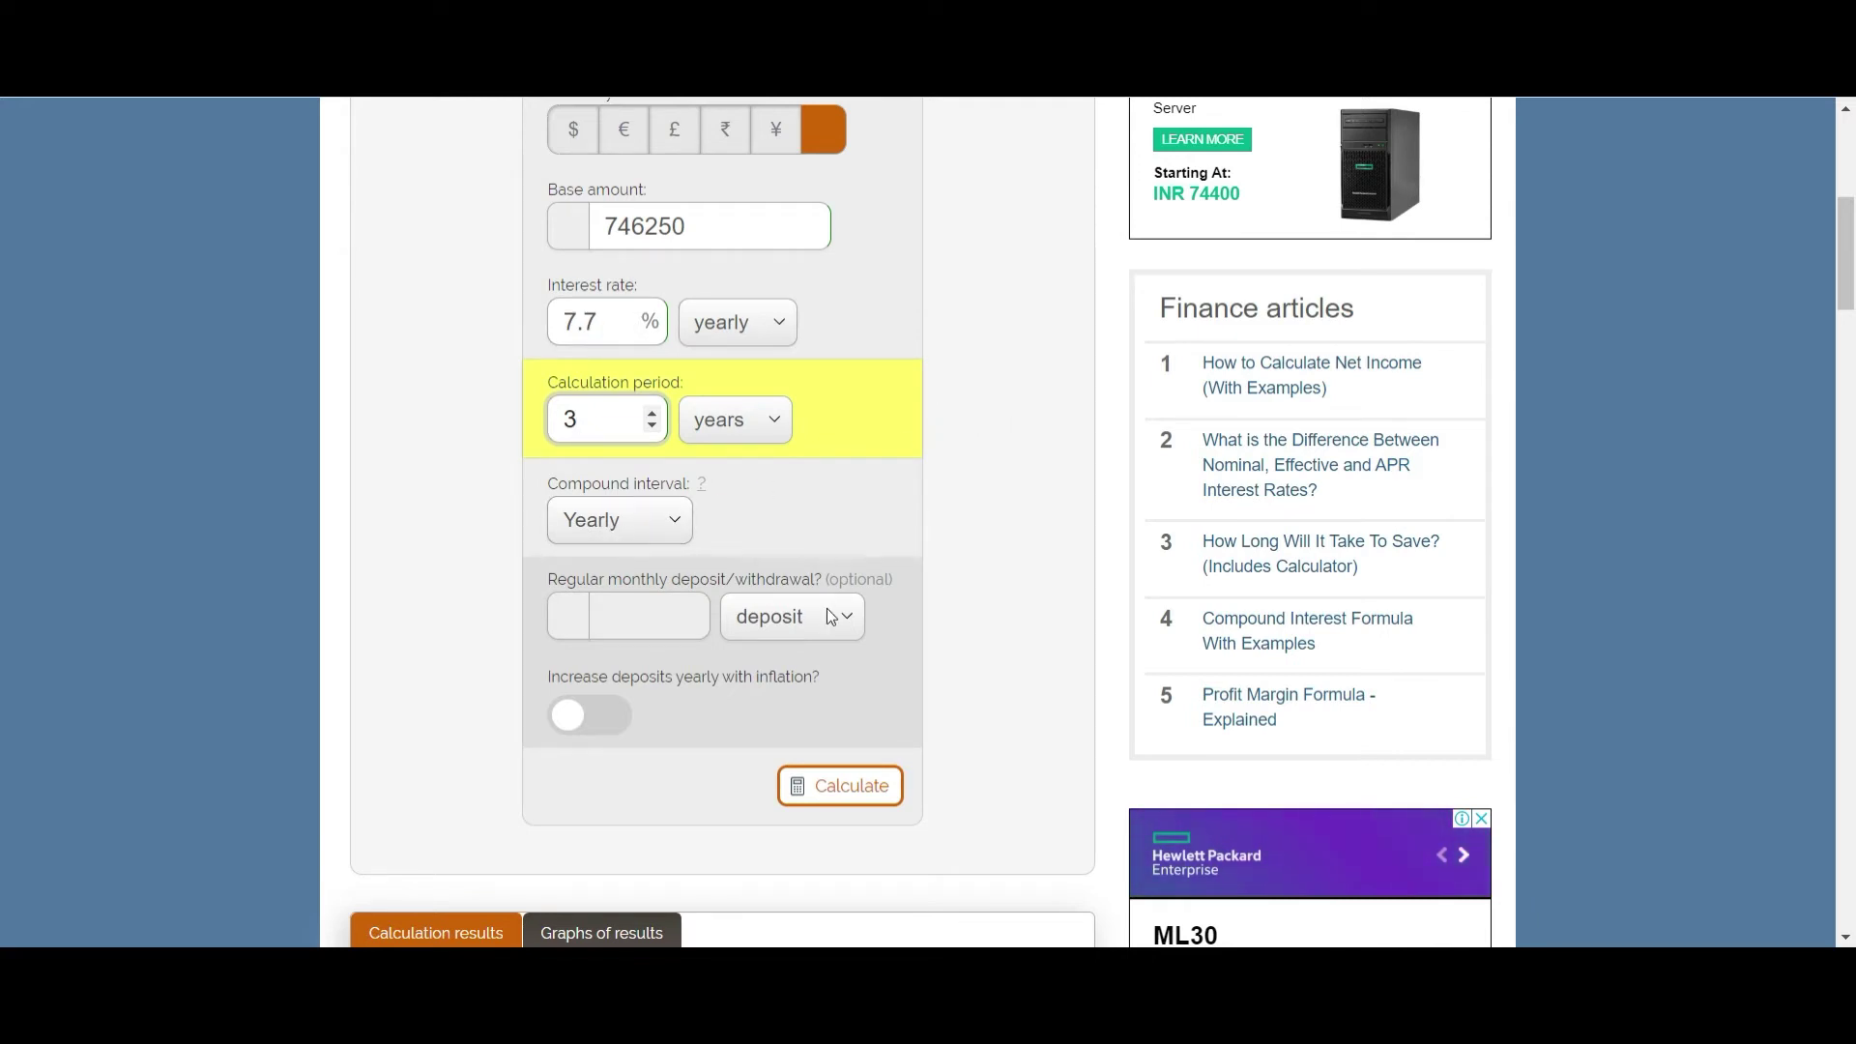
pyautogui.click(836, 803)
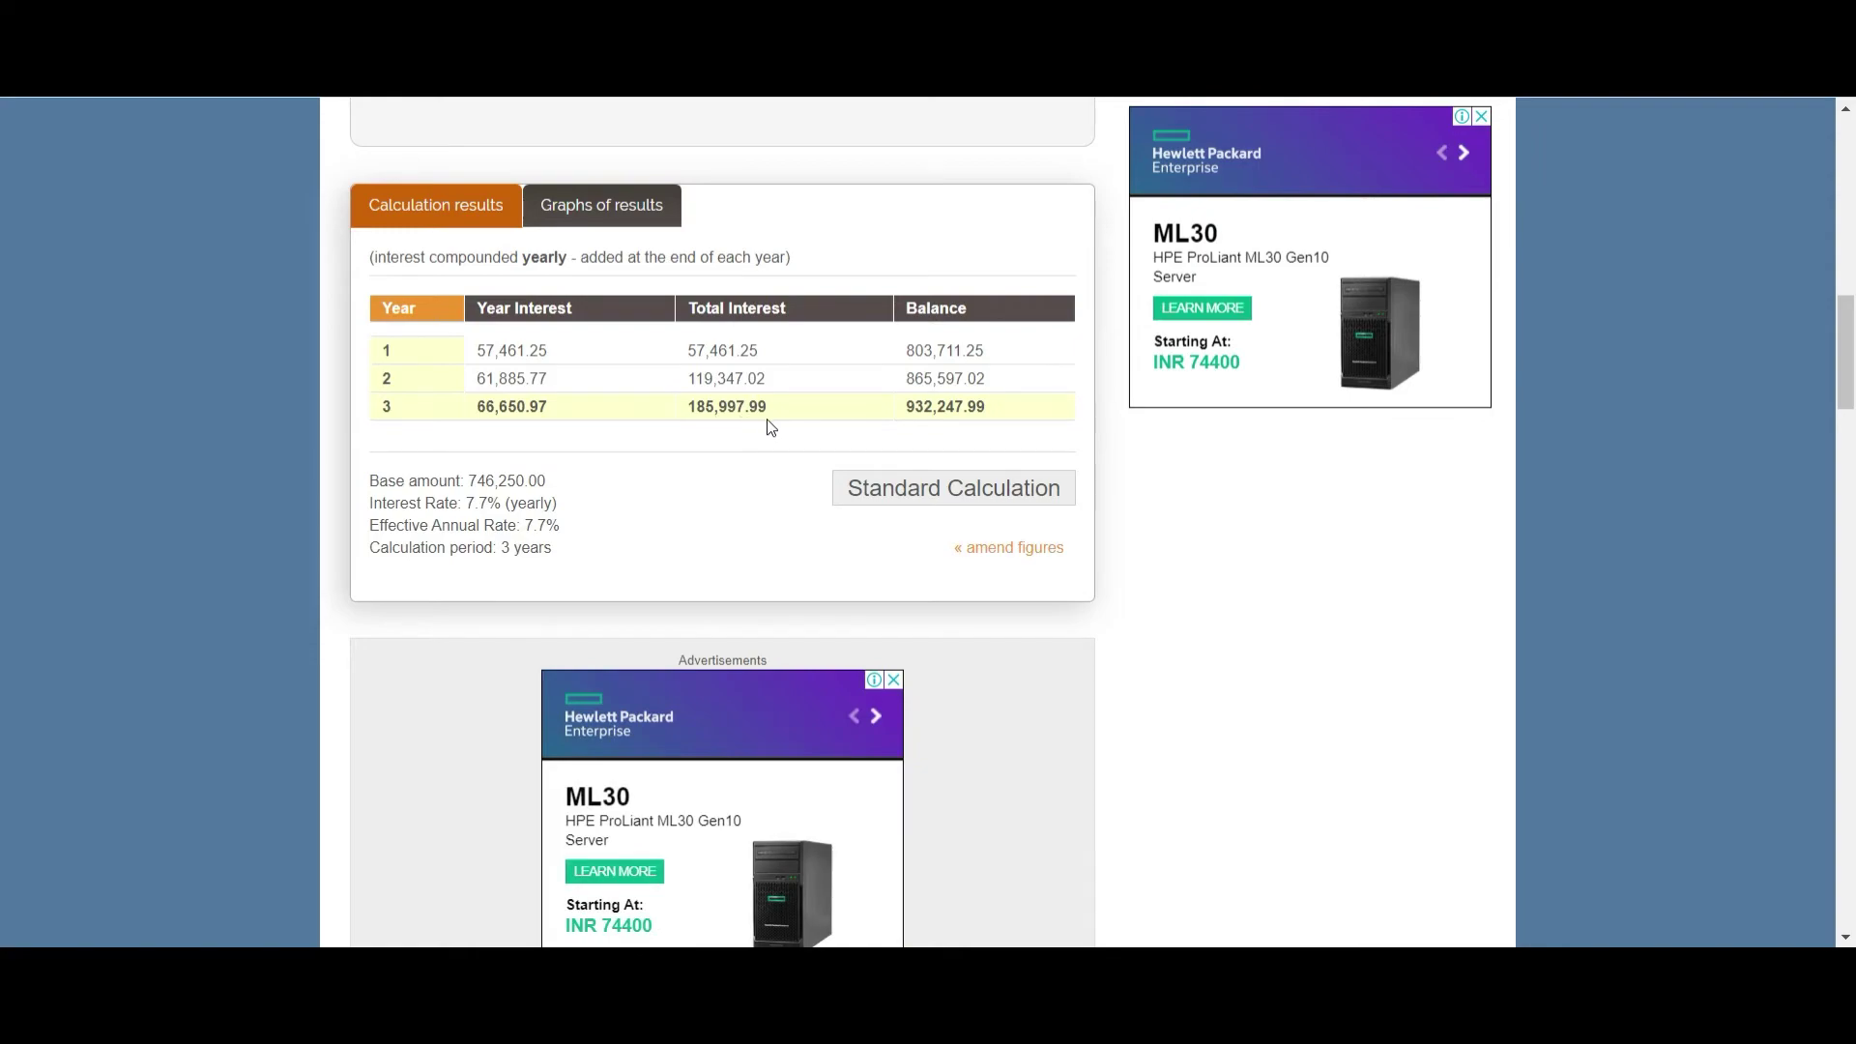
# - Return to the Excel sheet and enter 185997 in C7 as the total interest earned on the 3-year deposit
pyautogui.hotkey('alt', 'Tab')
pyautogui.click(916, 638)
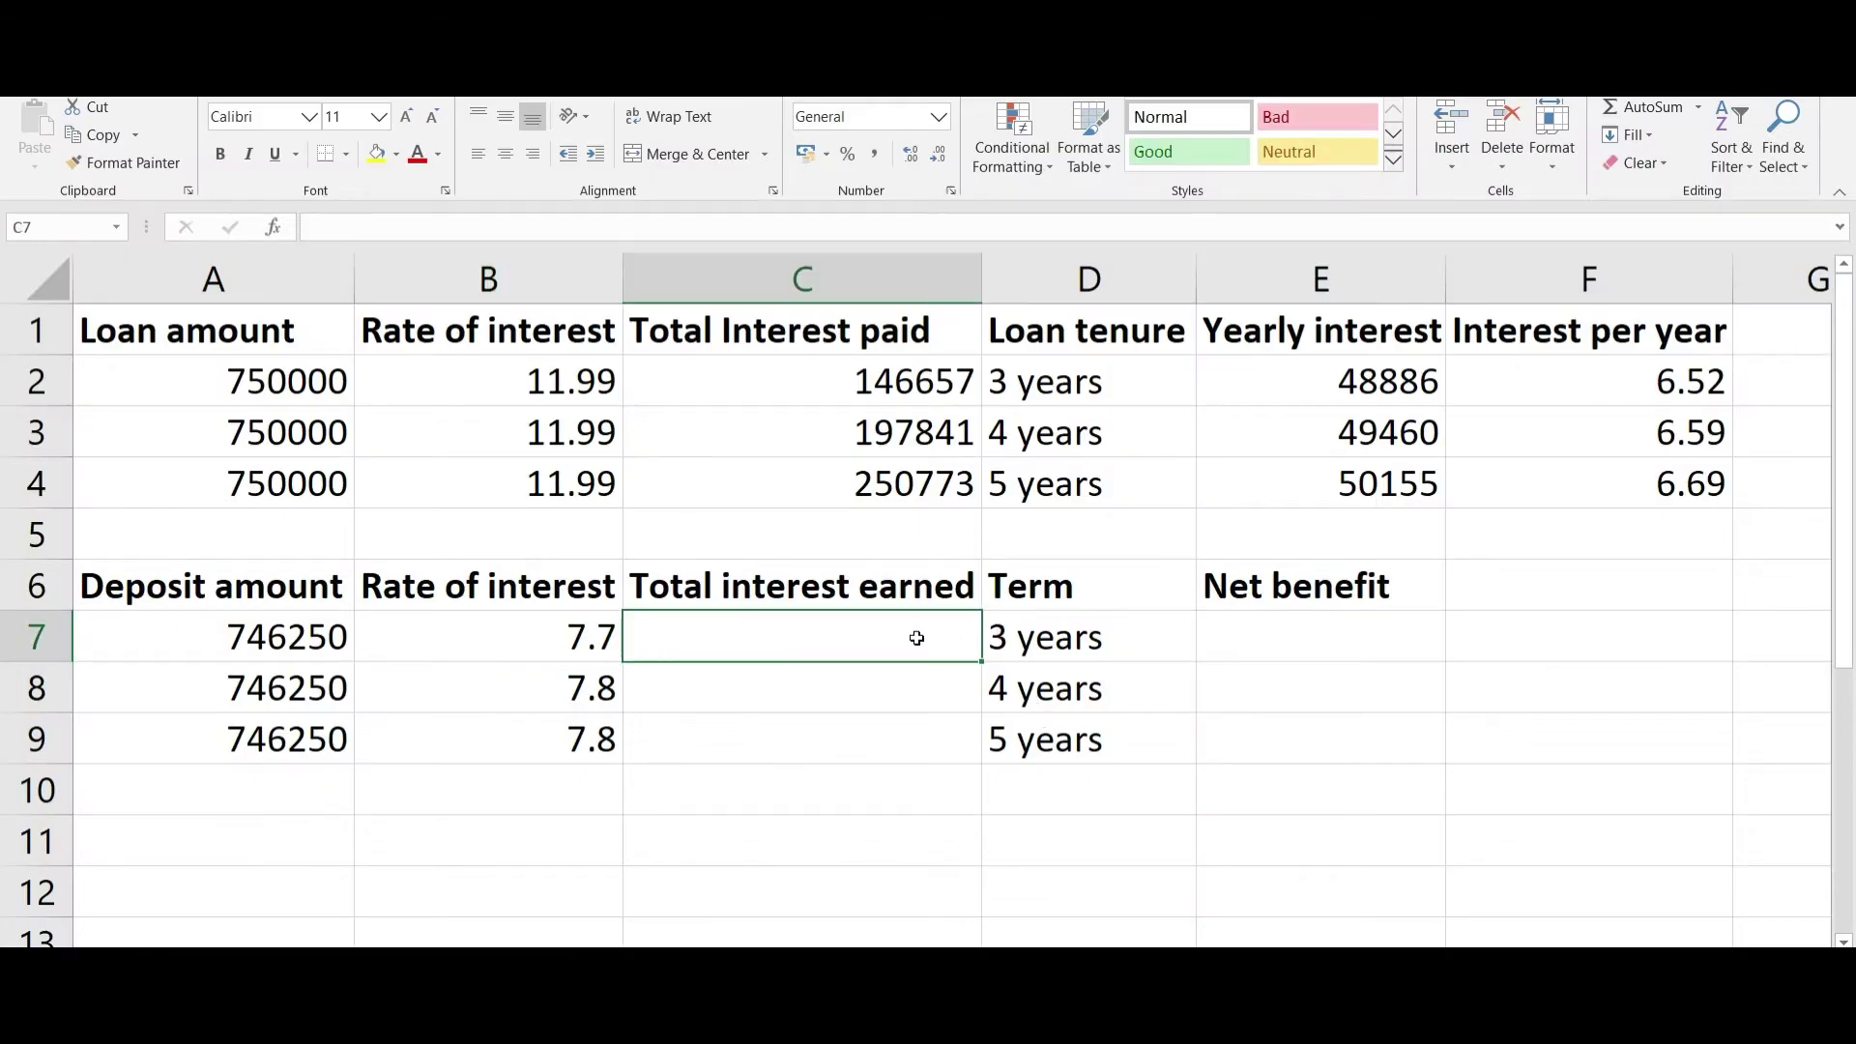
pyautogui.write('185997')
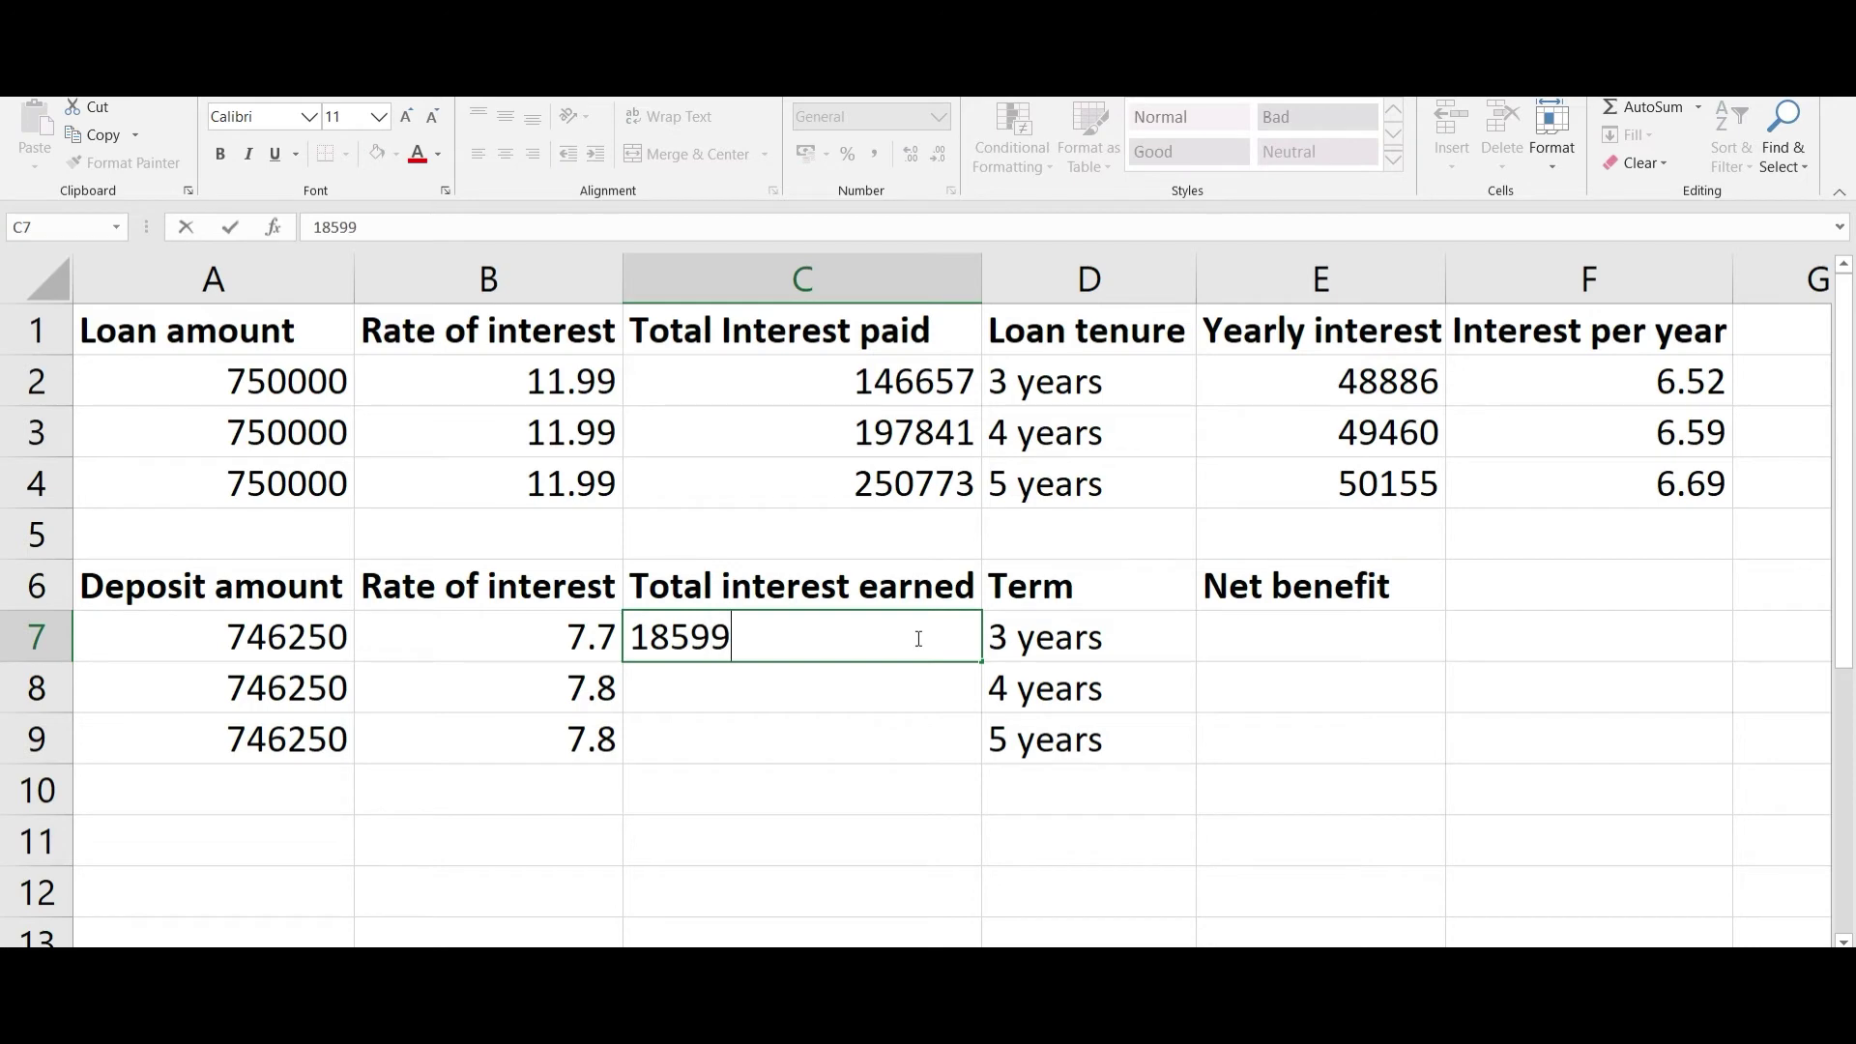
pyautogui.click(1054, 648)
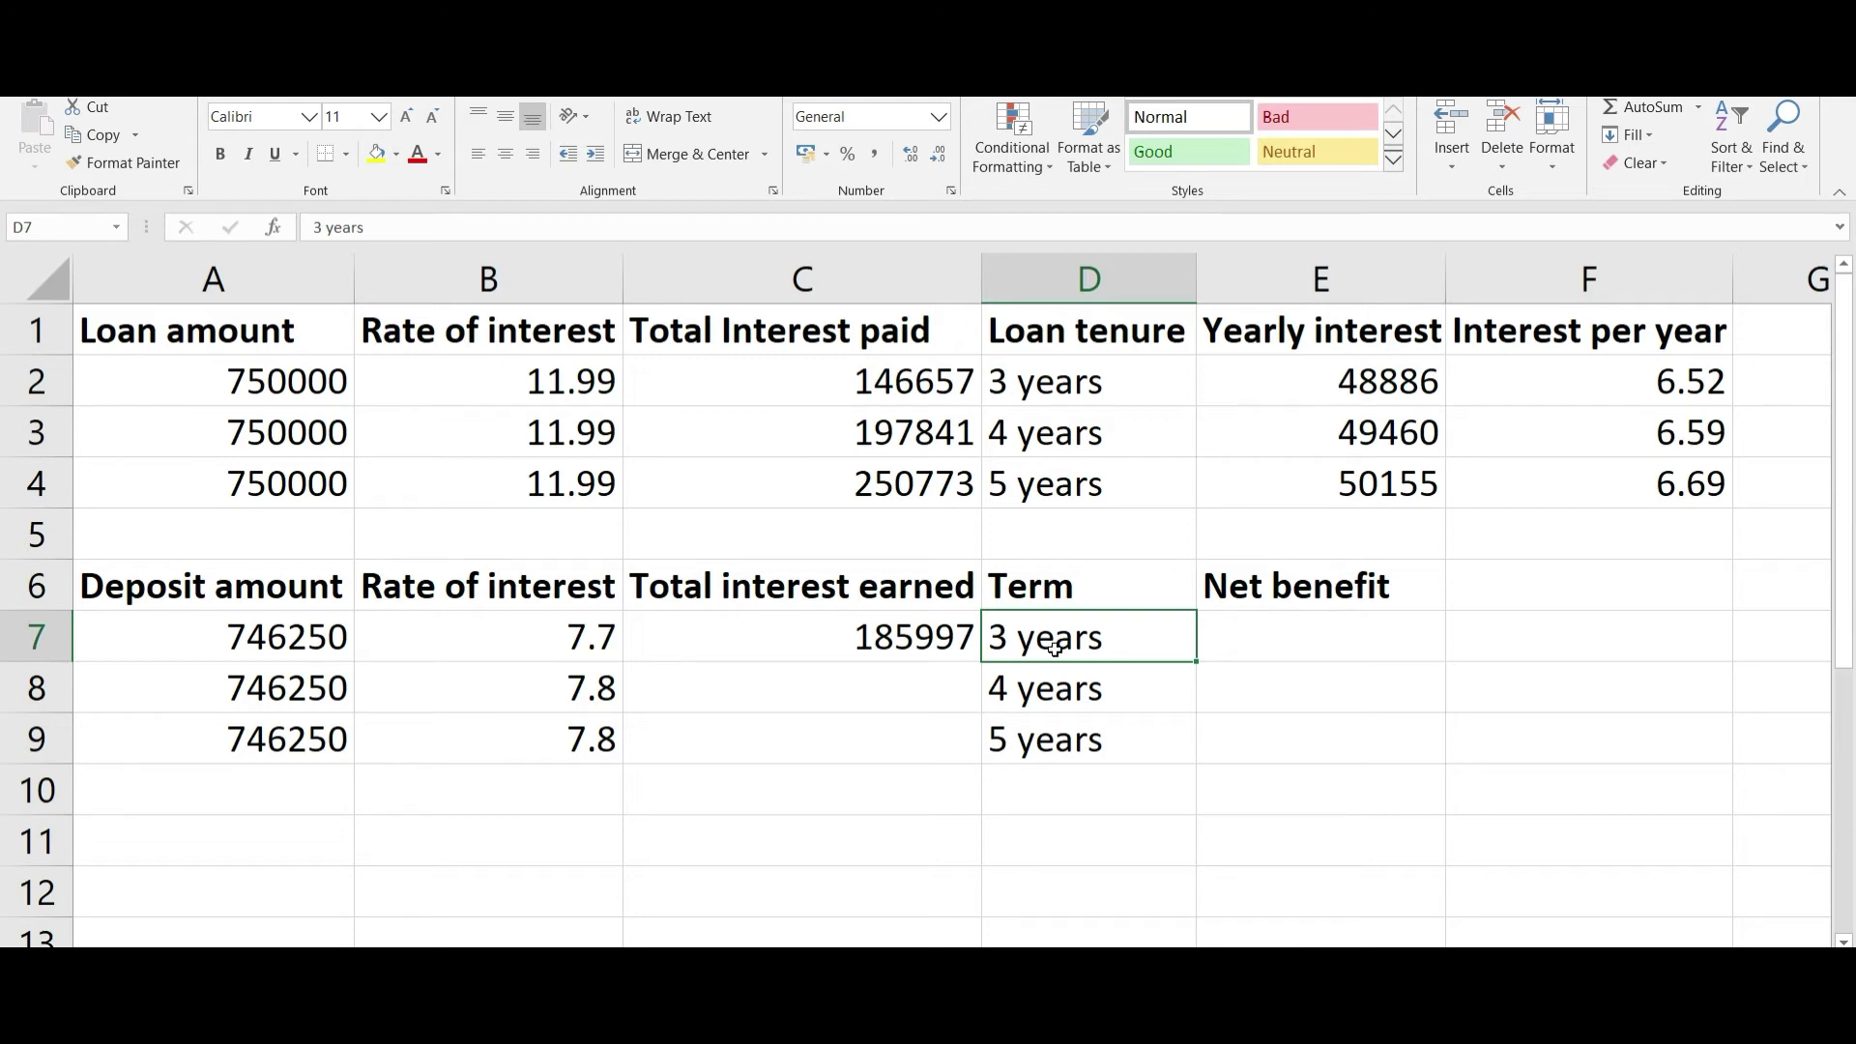
# - Switch to the Compound Interest Calculator and recalculate with an interest rate of 7.8% and a period of 4 years
pyautogui.hotkey('alt', 'Tab')
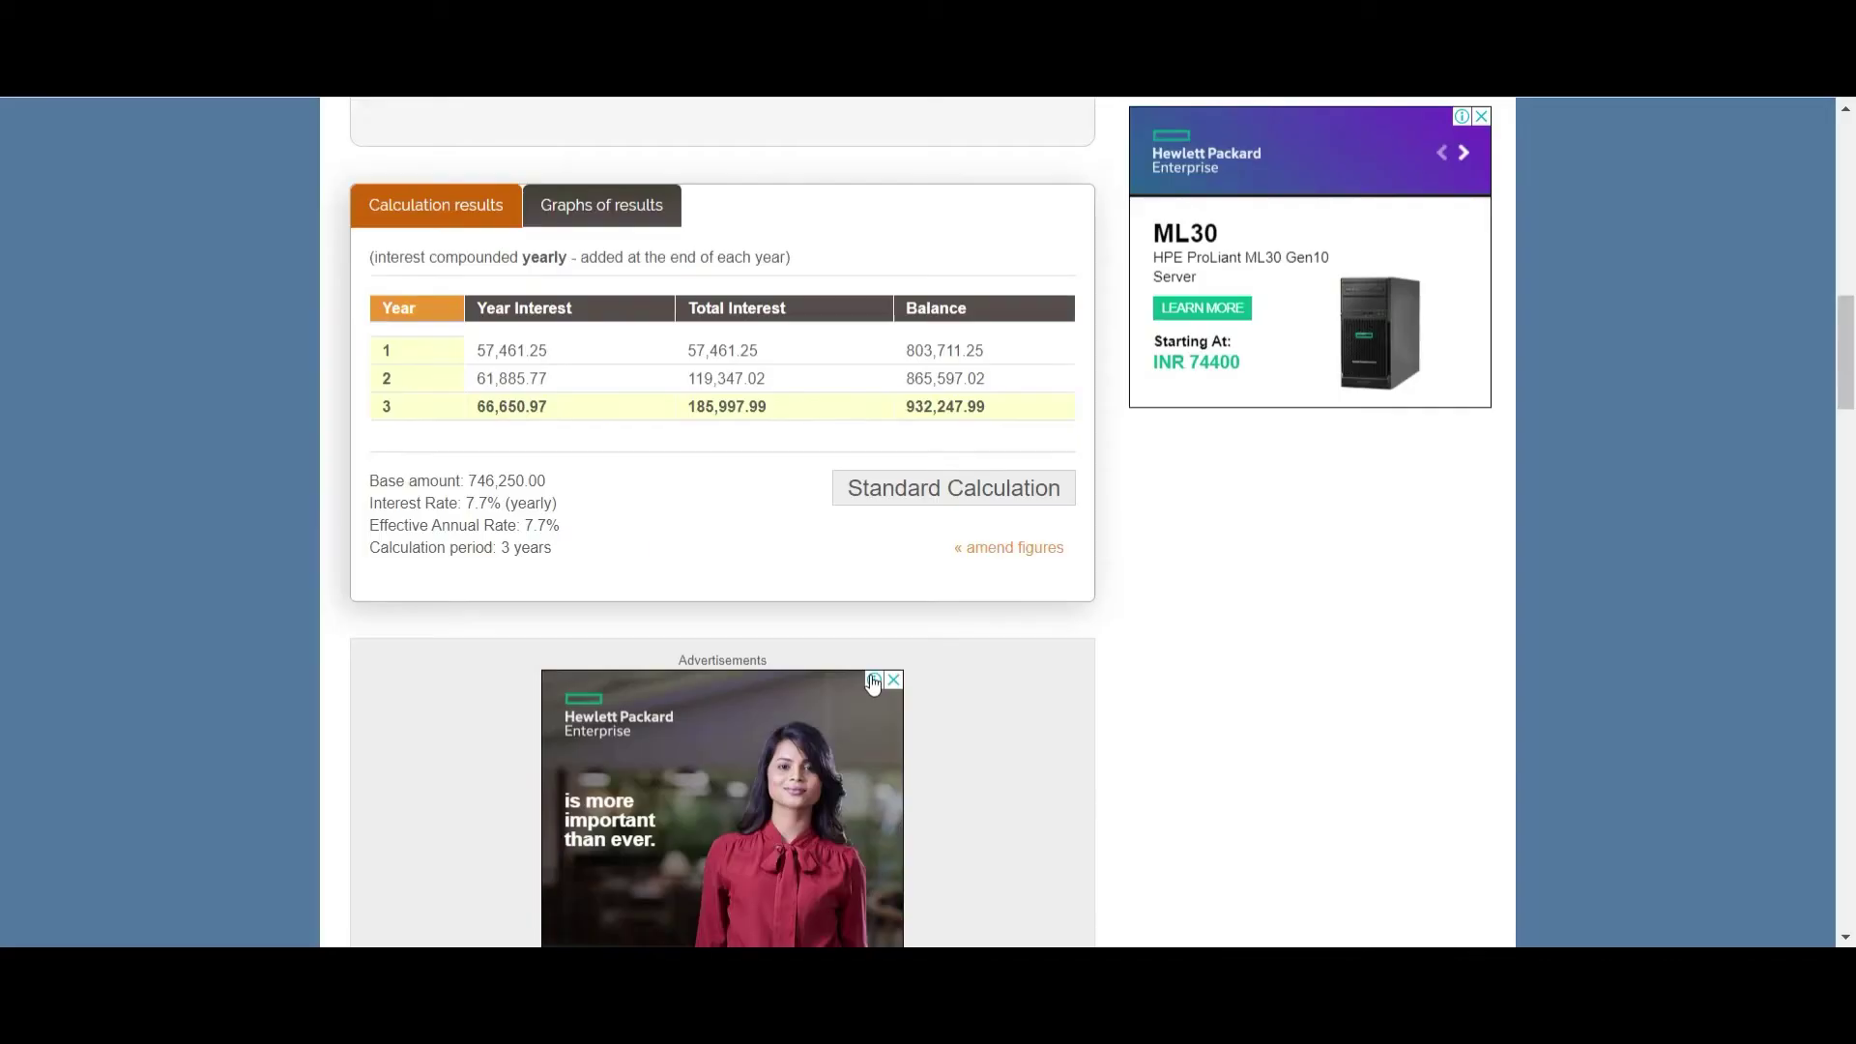
pyautogui.scroll(9, 933, 547)
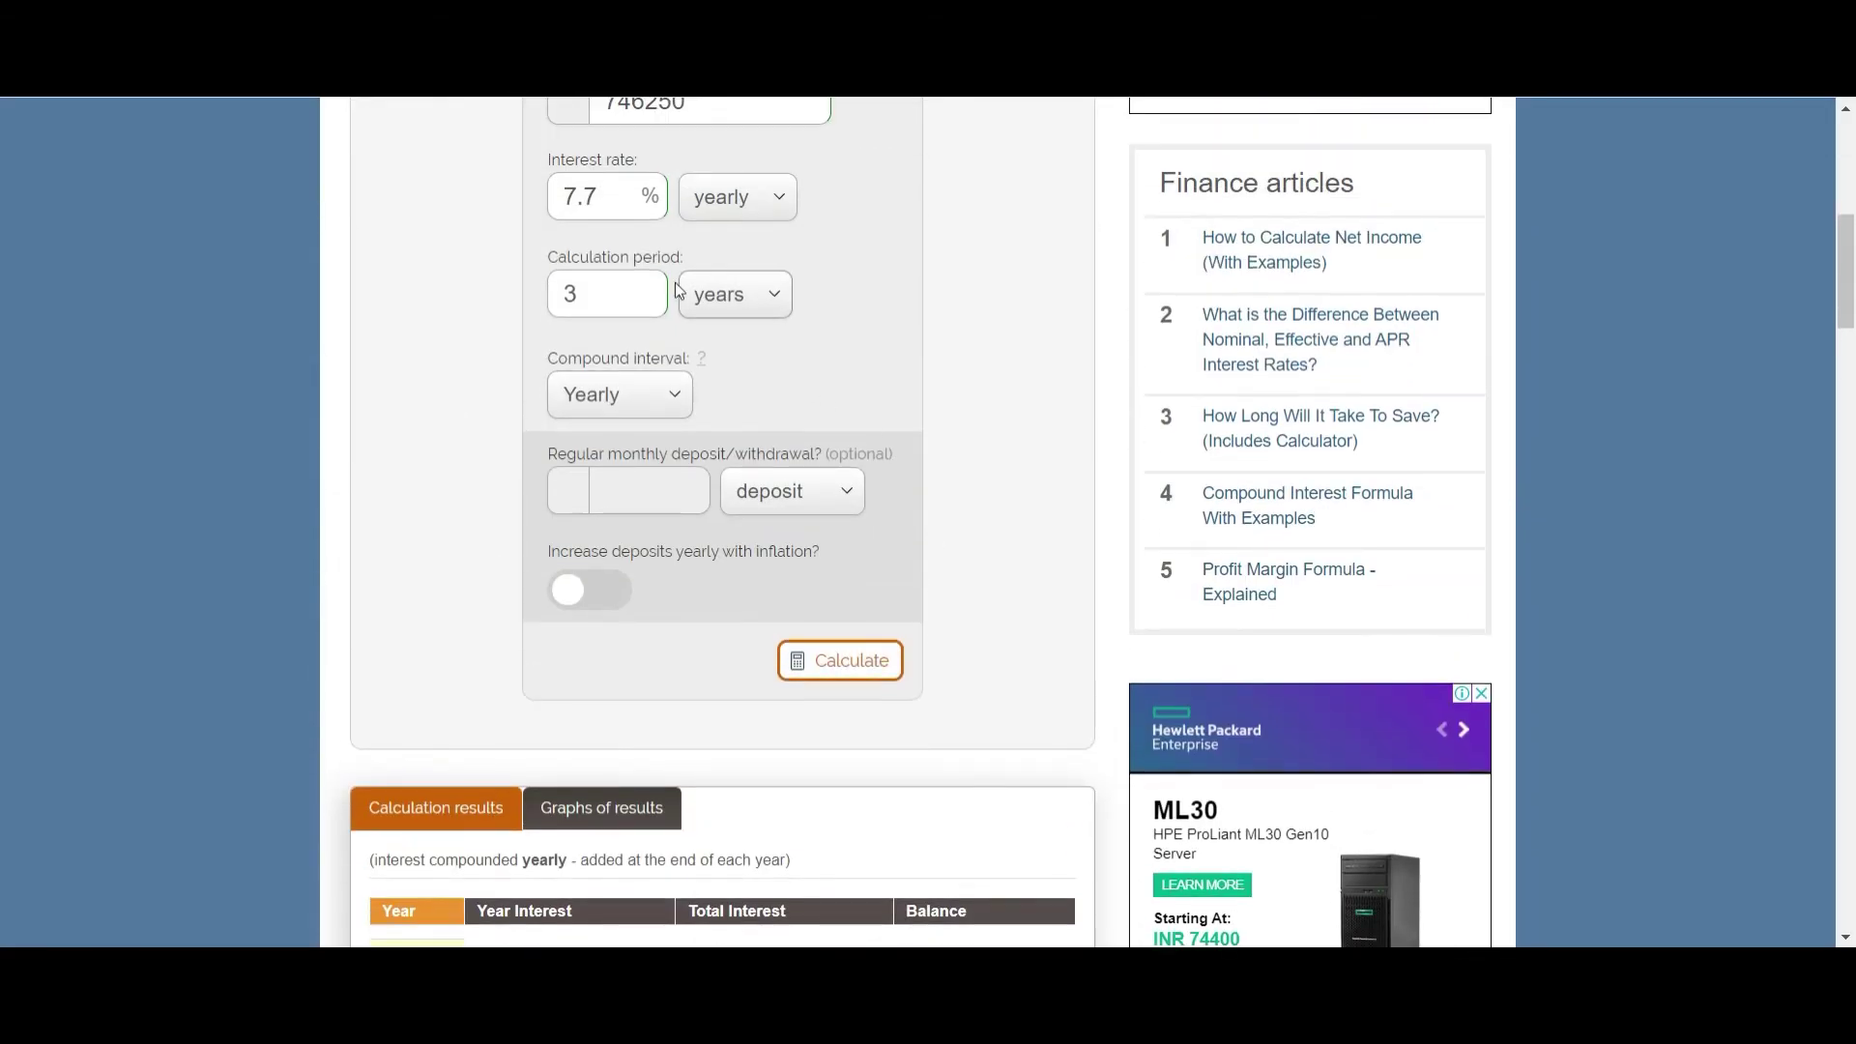
pyautogui.doubleClick(599, 433)
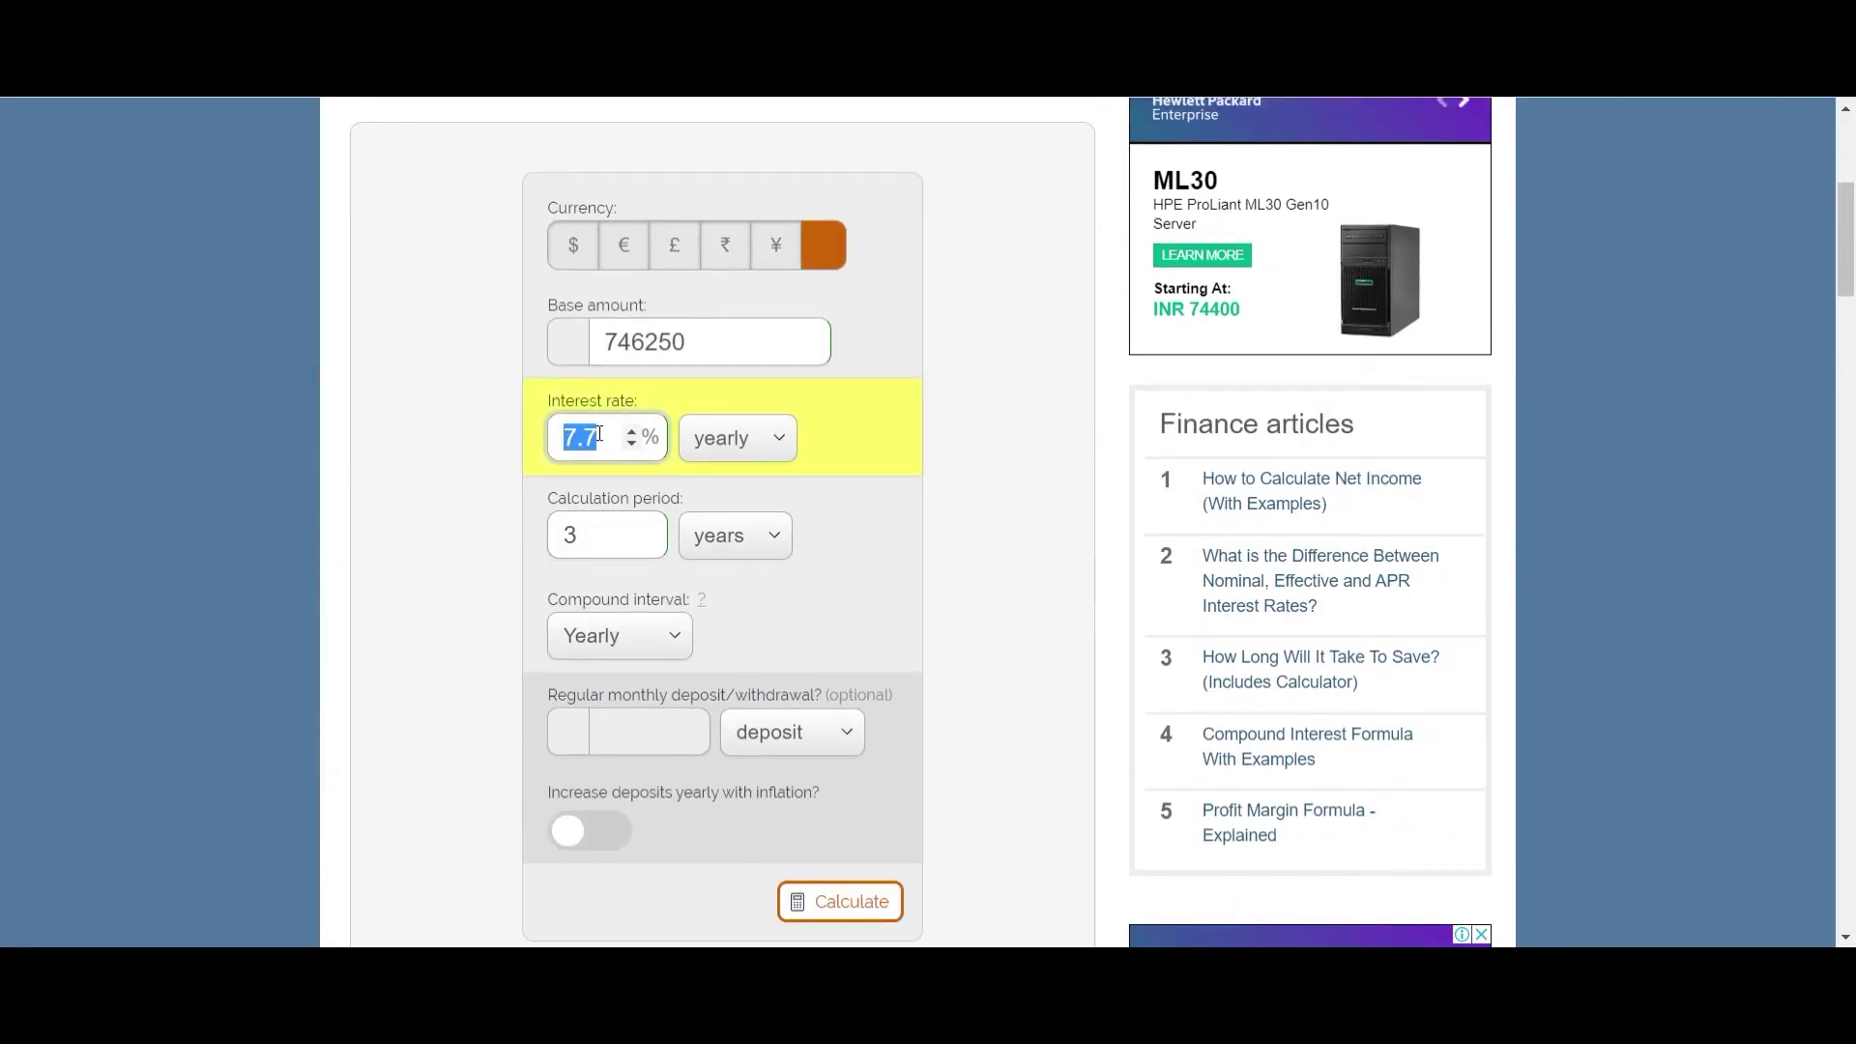
pyautogui.write('7.8')
pyautogui.doubleClick(597, 536)
pyautogui.write('4')
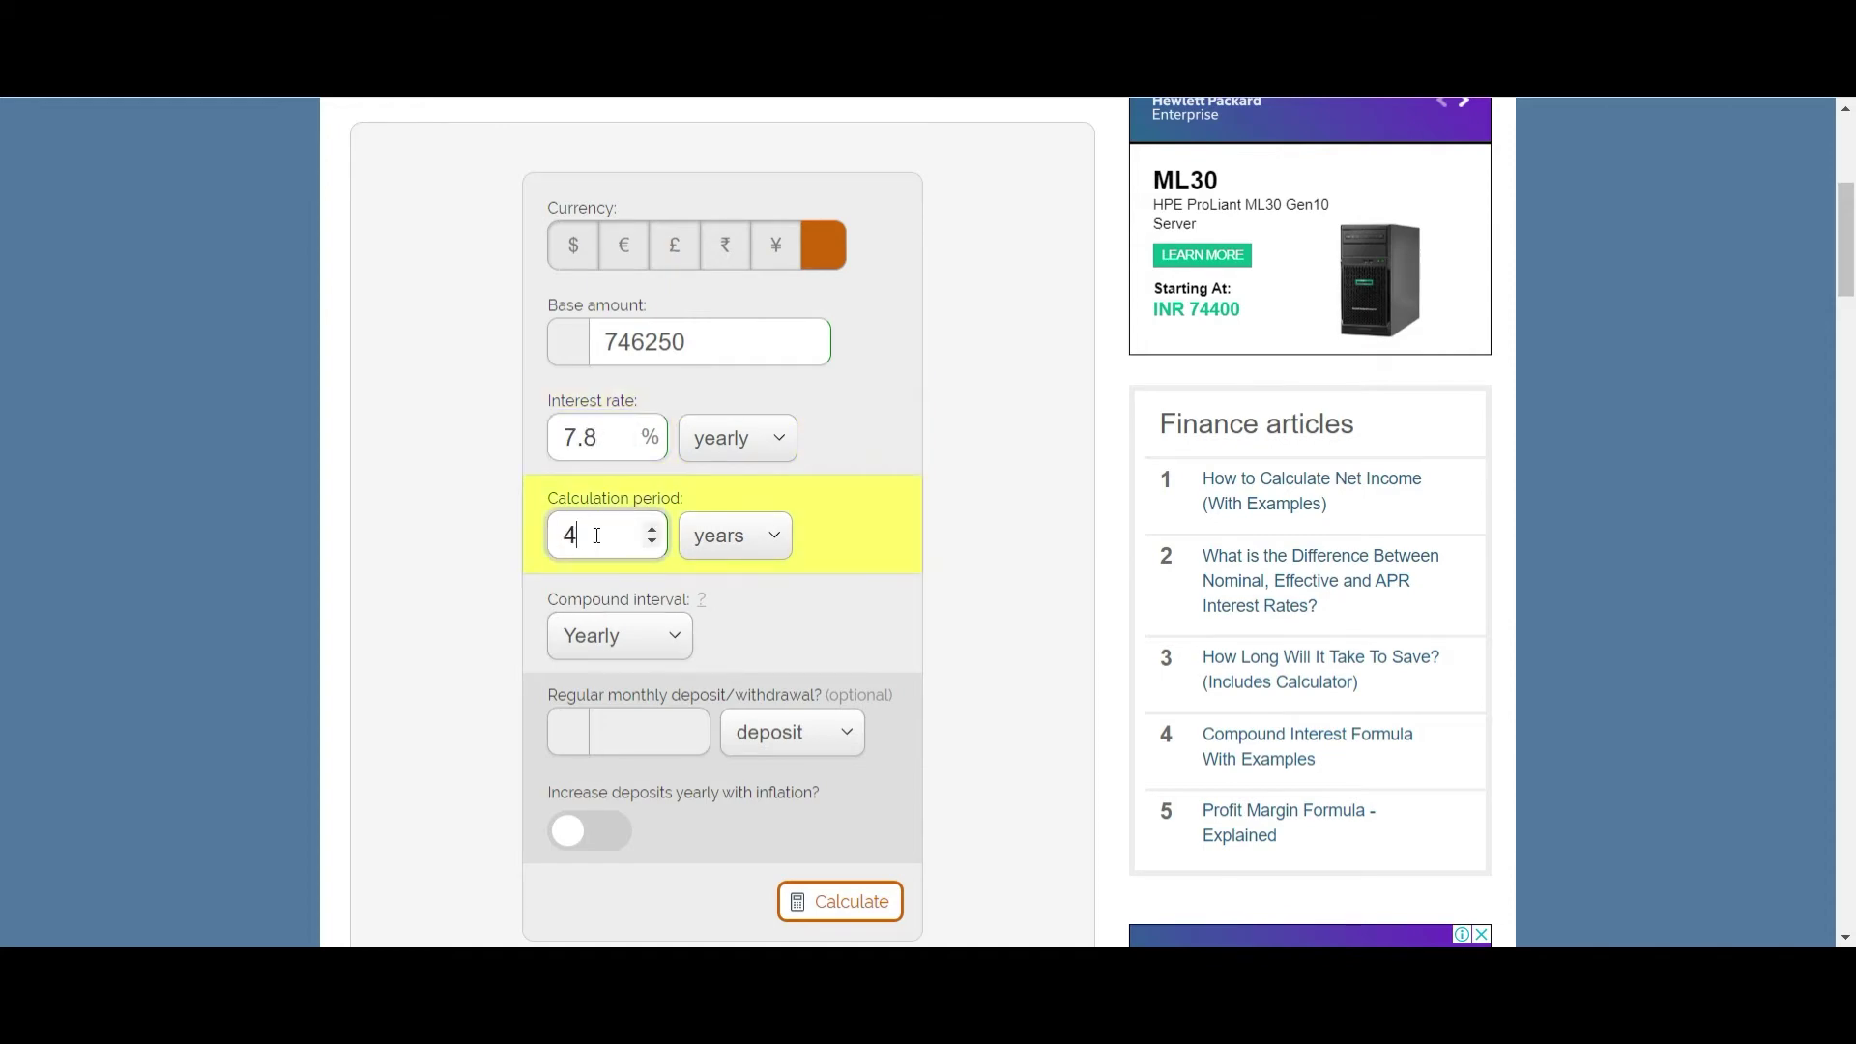
pyautogui.click(863, 904)
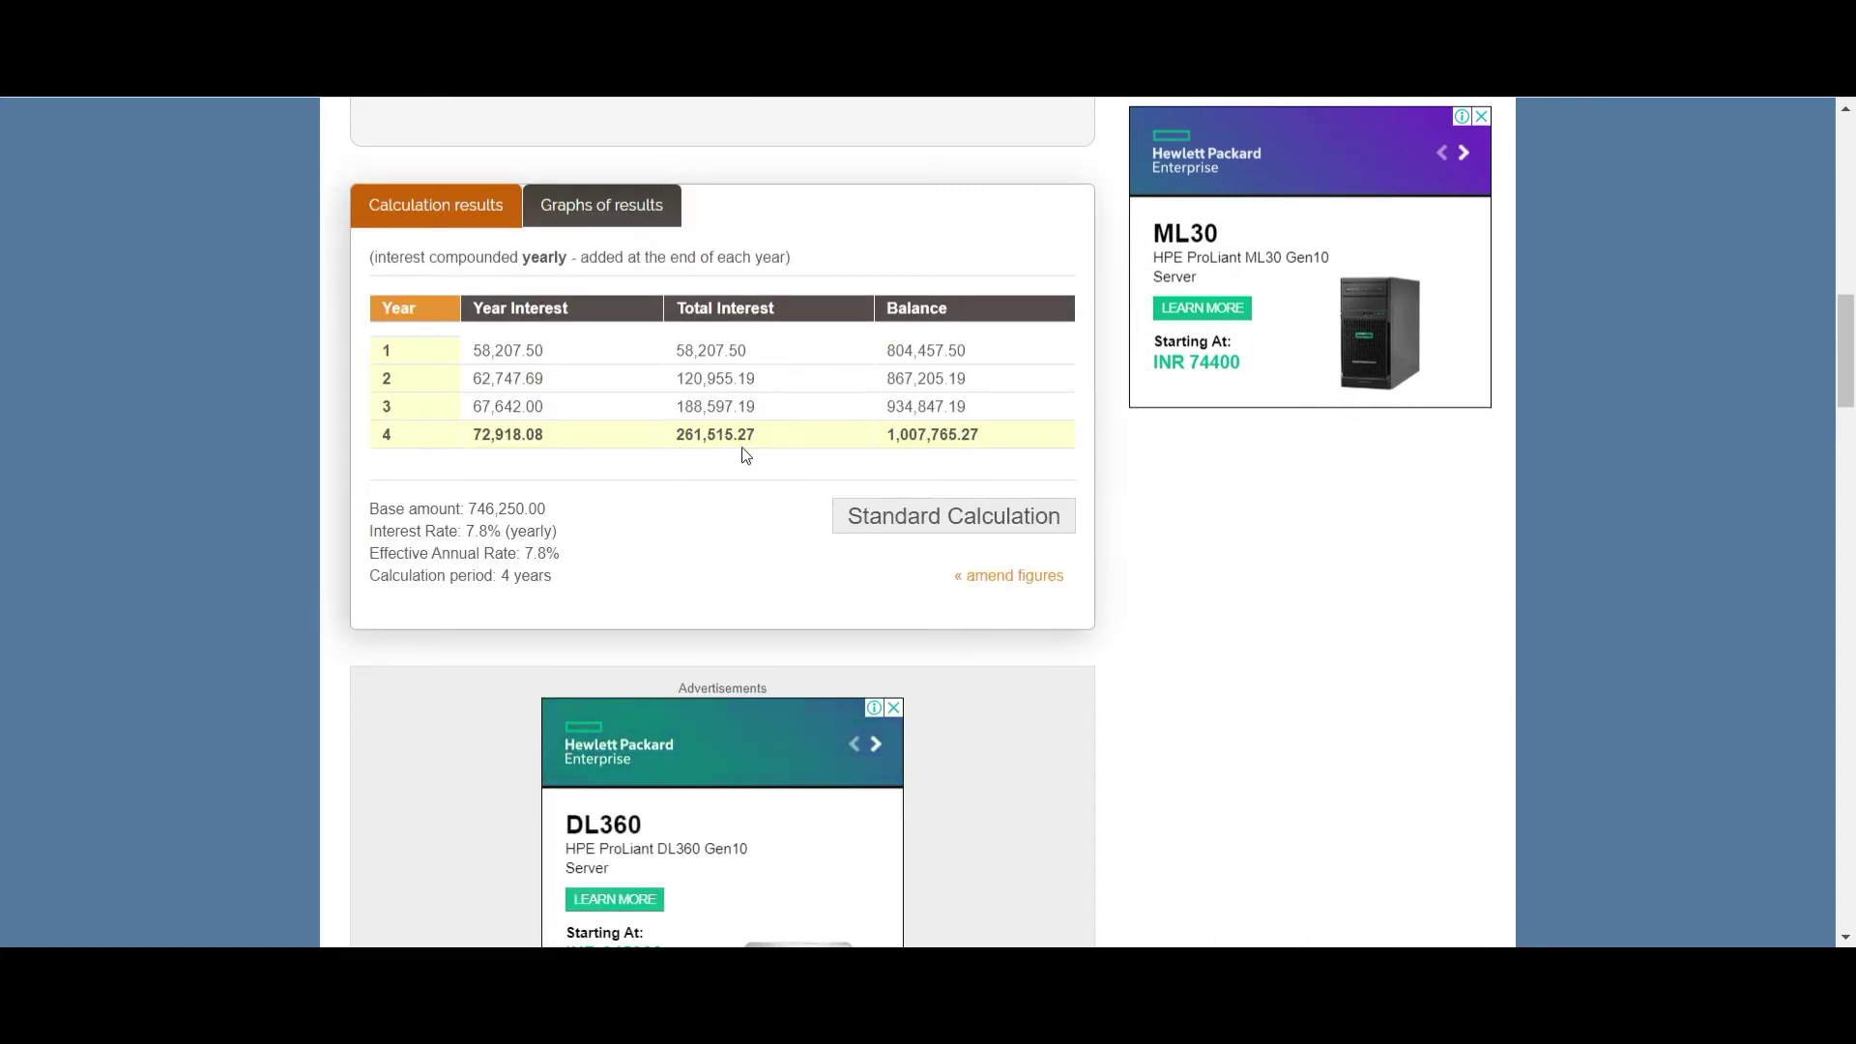
# - Return to the Excel sheet and enter 261515 in C8 as the total interest earned on the 4-year deposit
pyautogui.hotkey('alt', 'Tab')
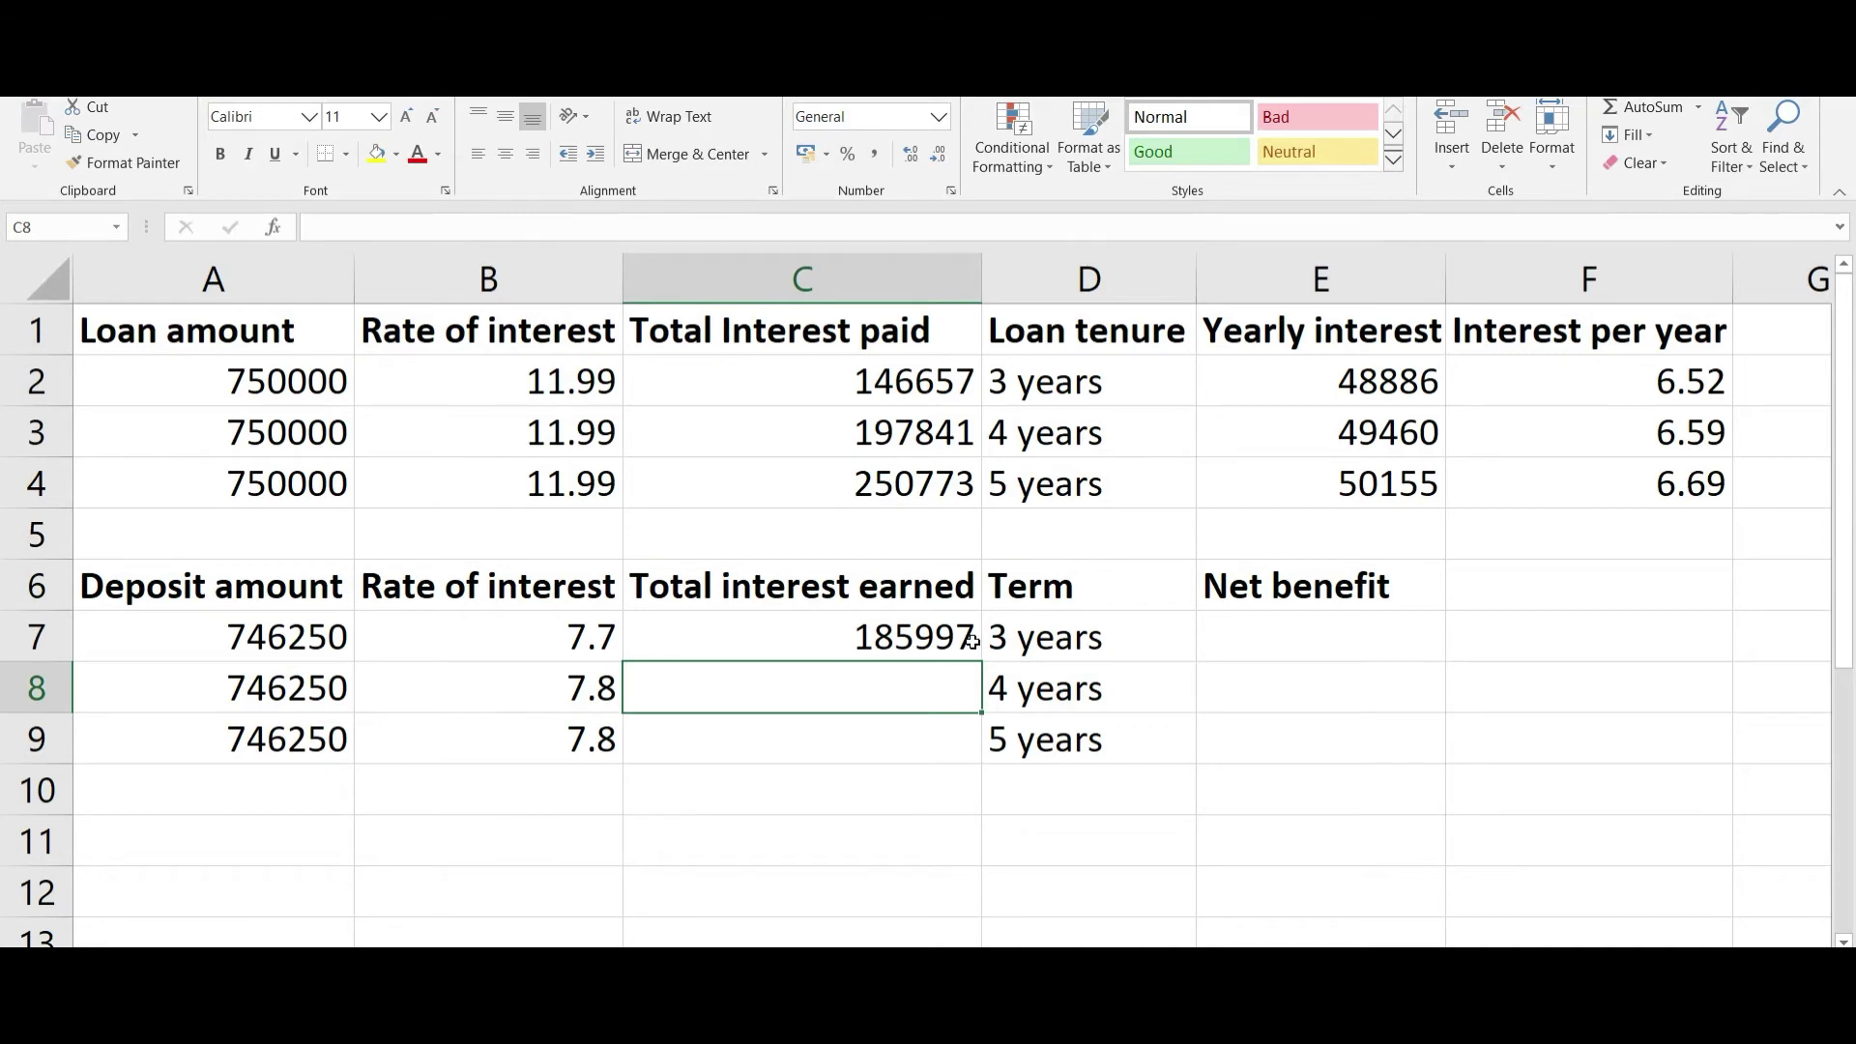
pyautogui.write('261515')
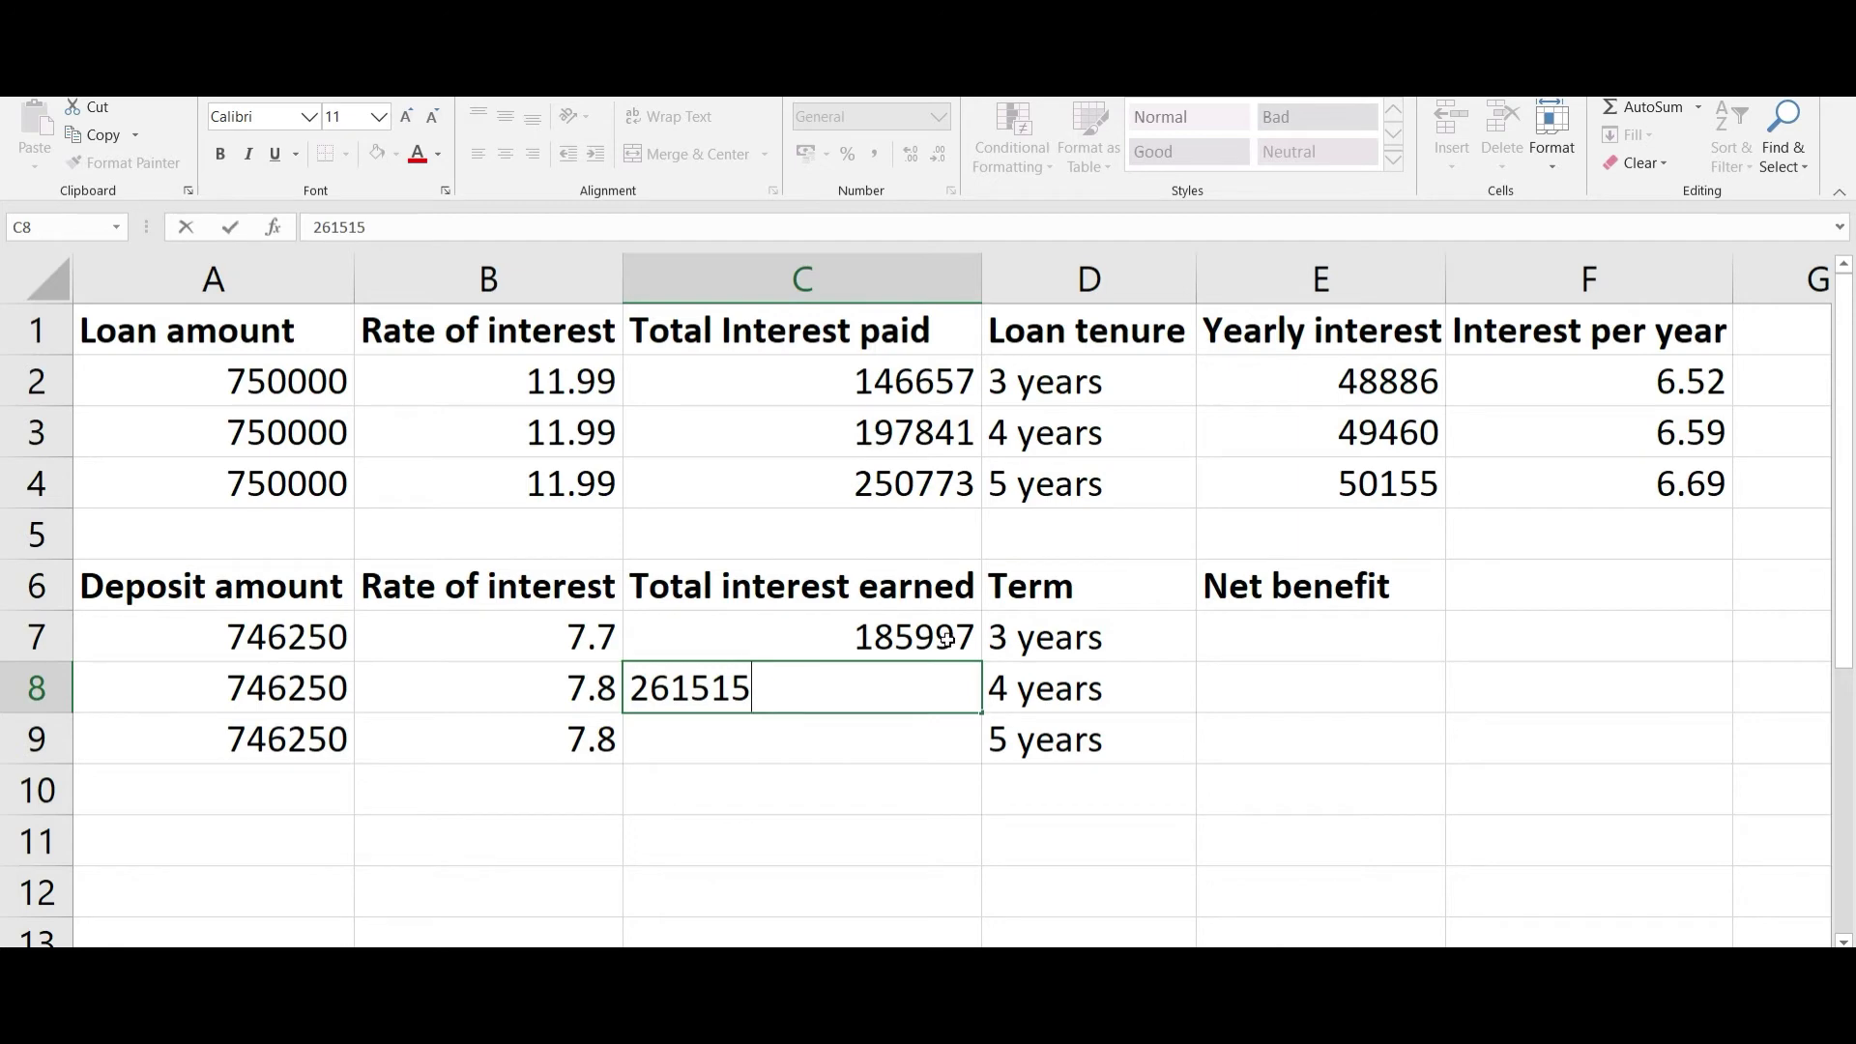
pyautogui.click(857, 752)
# - Switch to the Compound Interest Calculator and recalculate the deposit interest with a calculation period of 5 years
pyautogui.hotkey('alt', 'Tab')
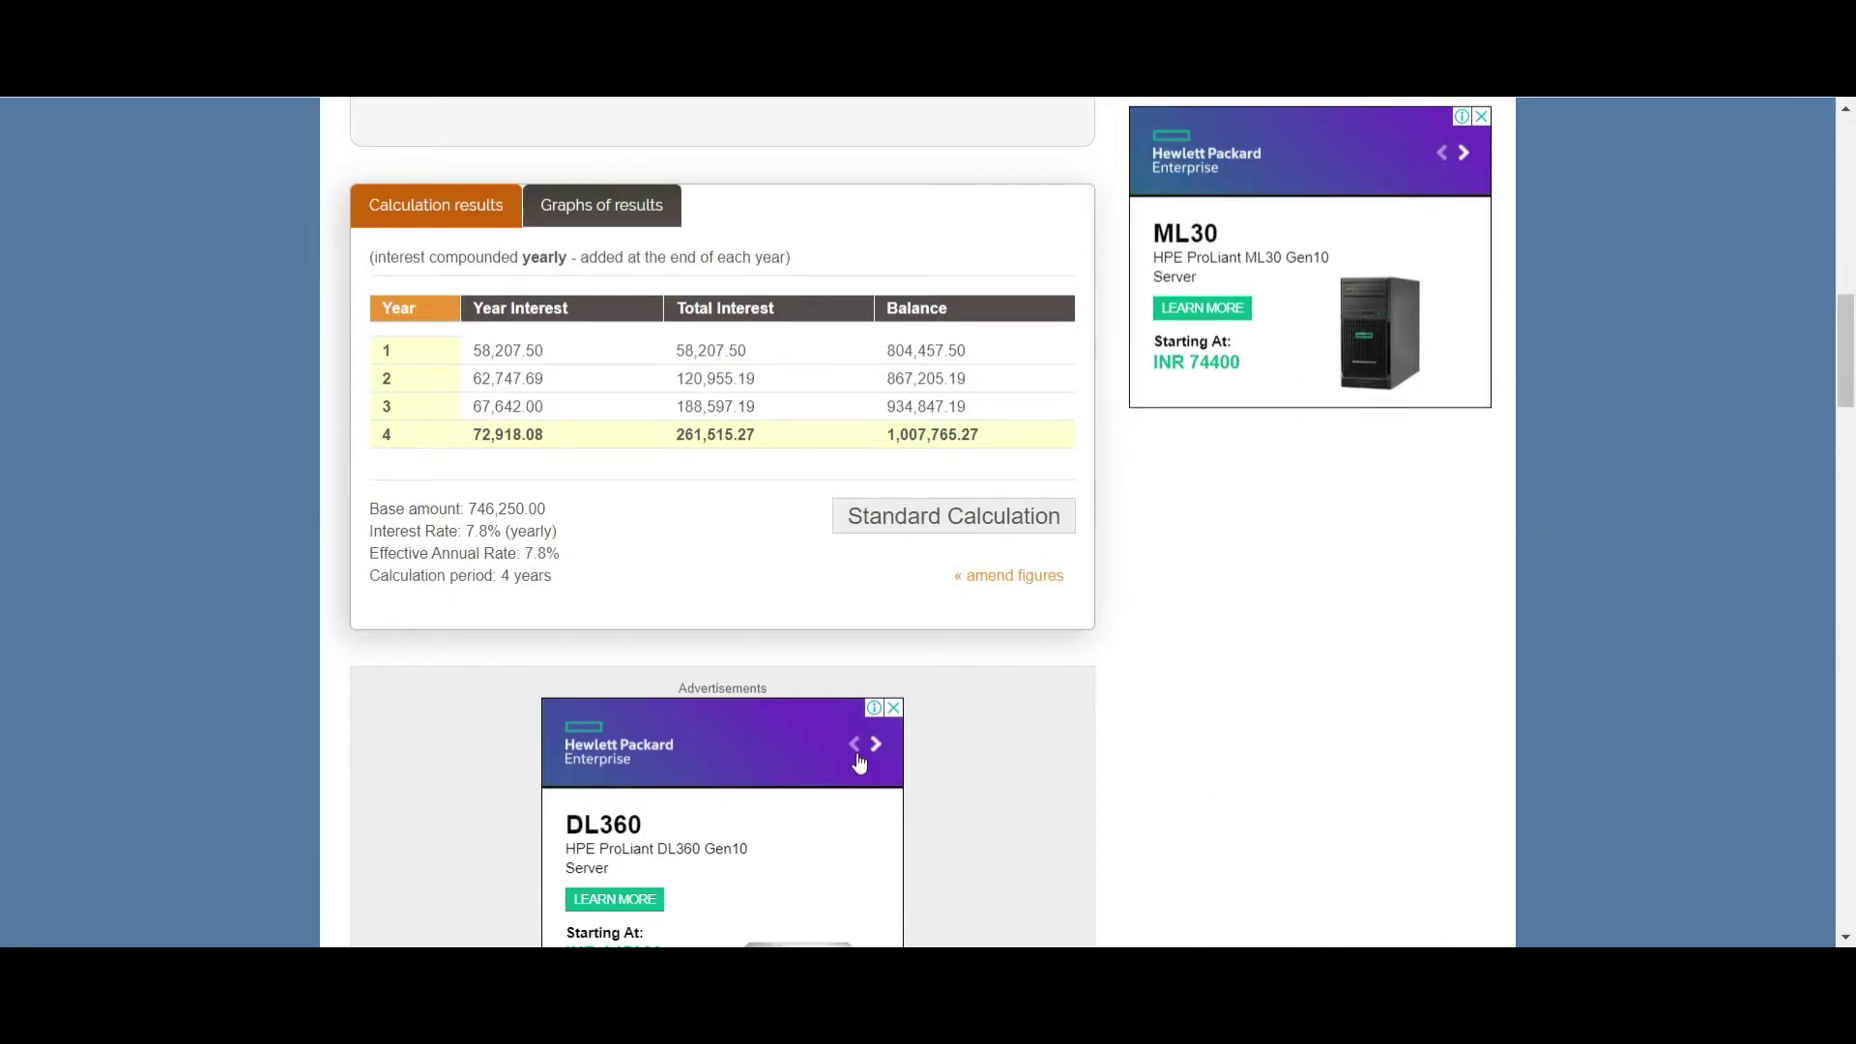
pyautogui.scroll(5, 993, 700)
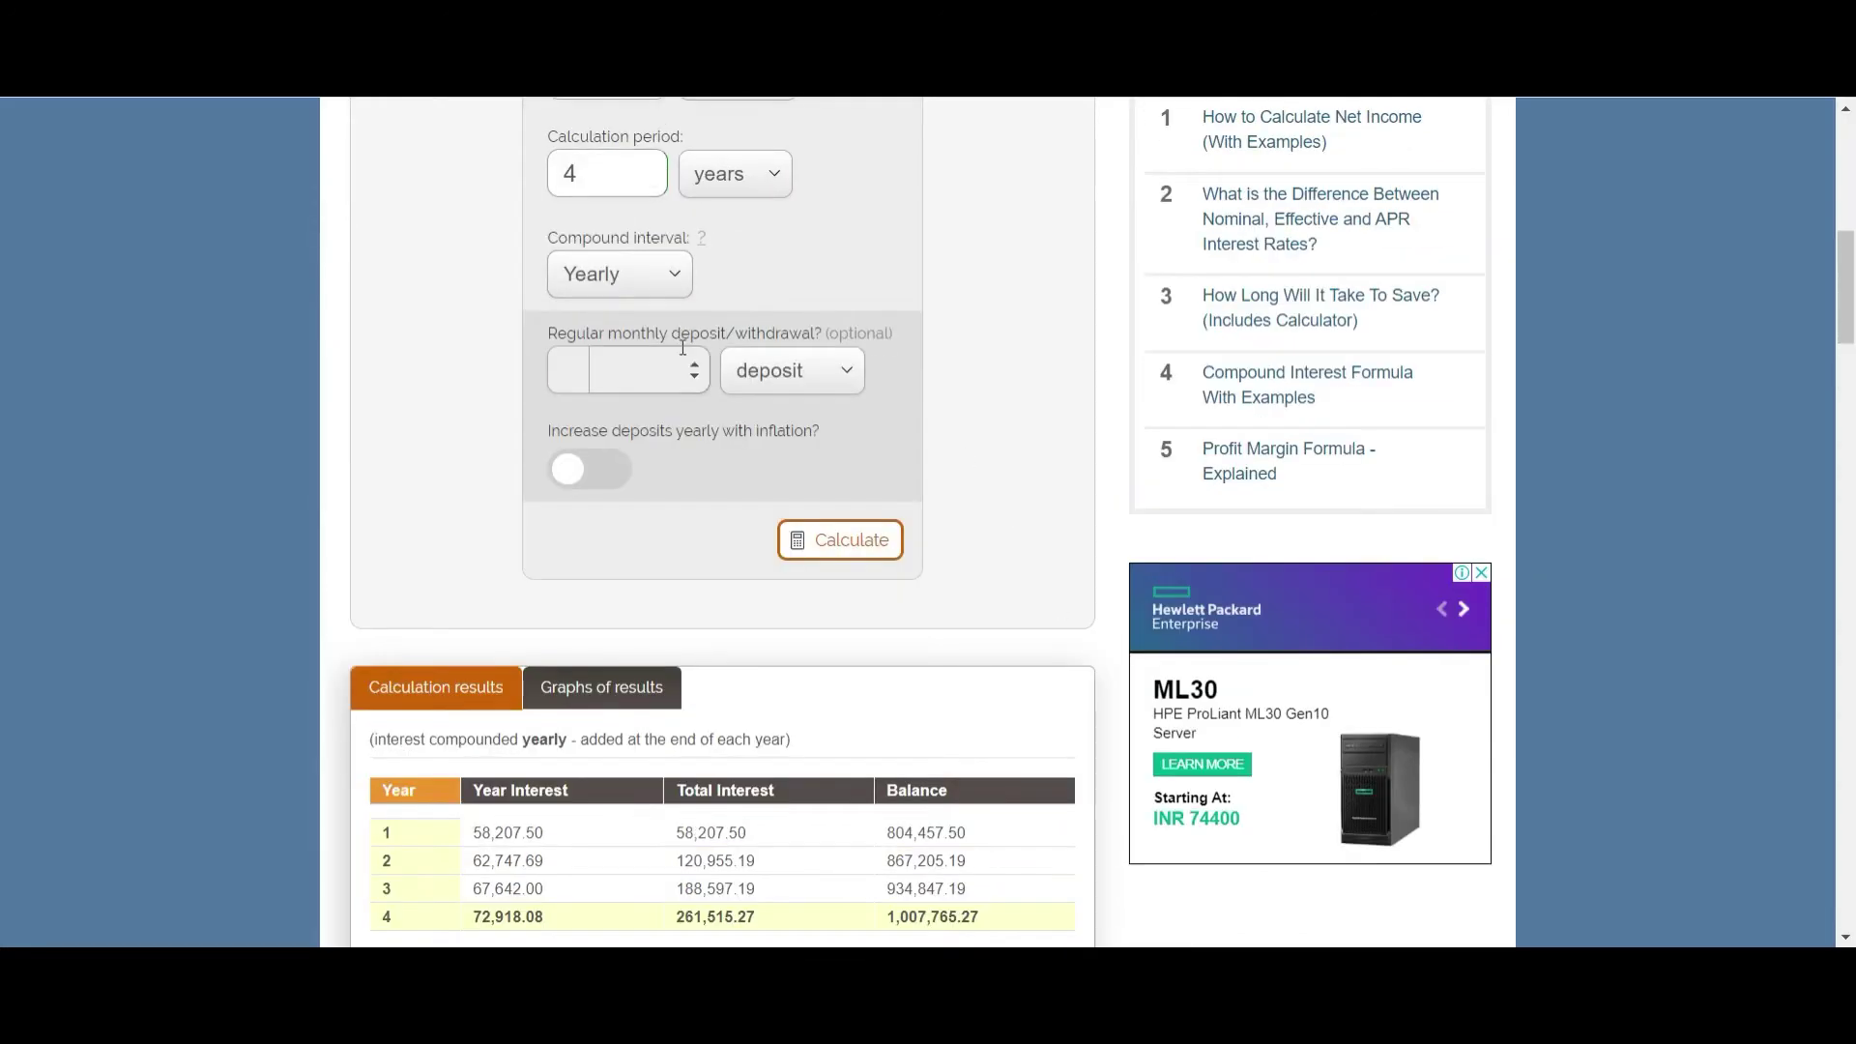
pyautogui.scroll(3, 877, 342)
pyautogui.doubleClick(584, 416)
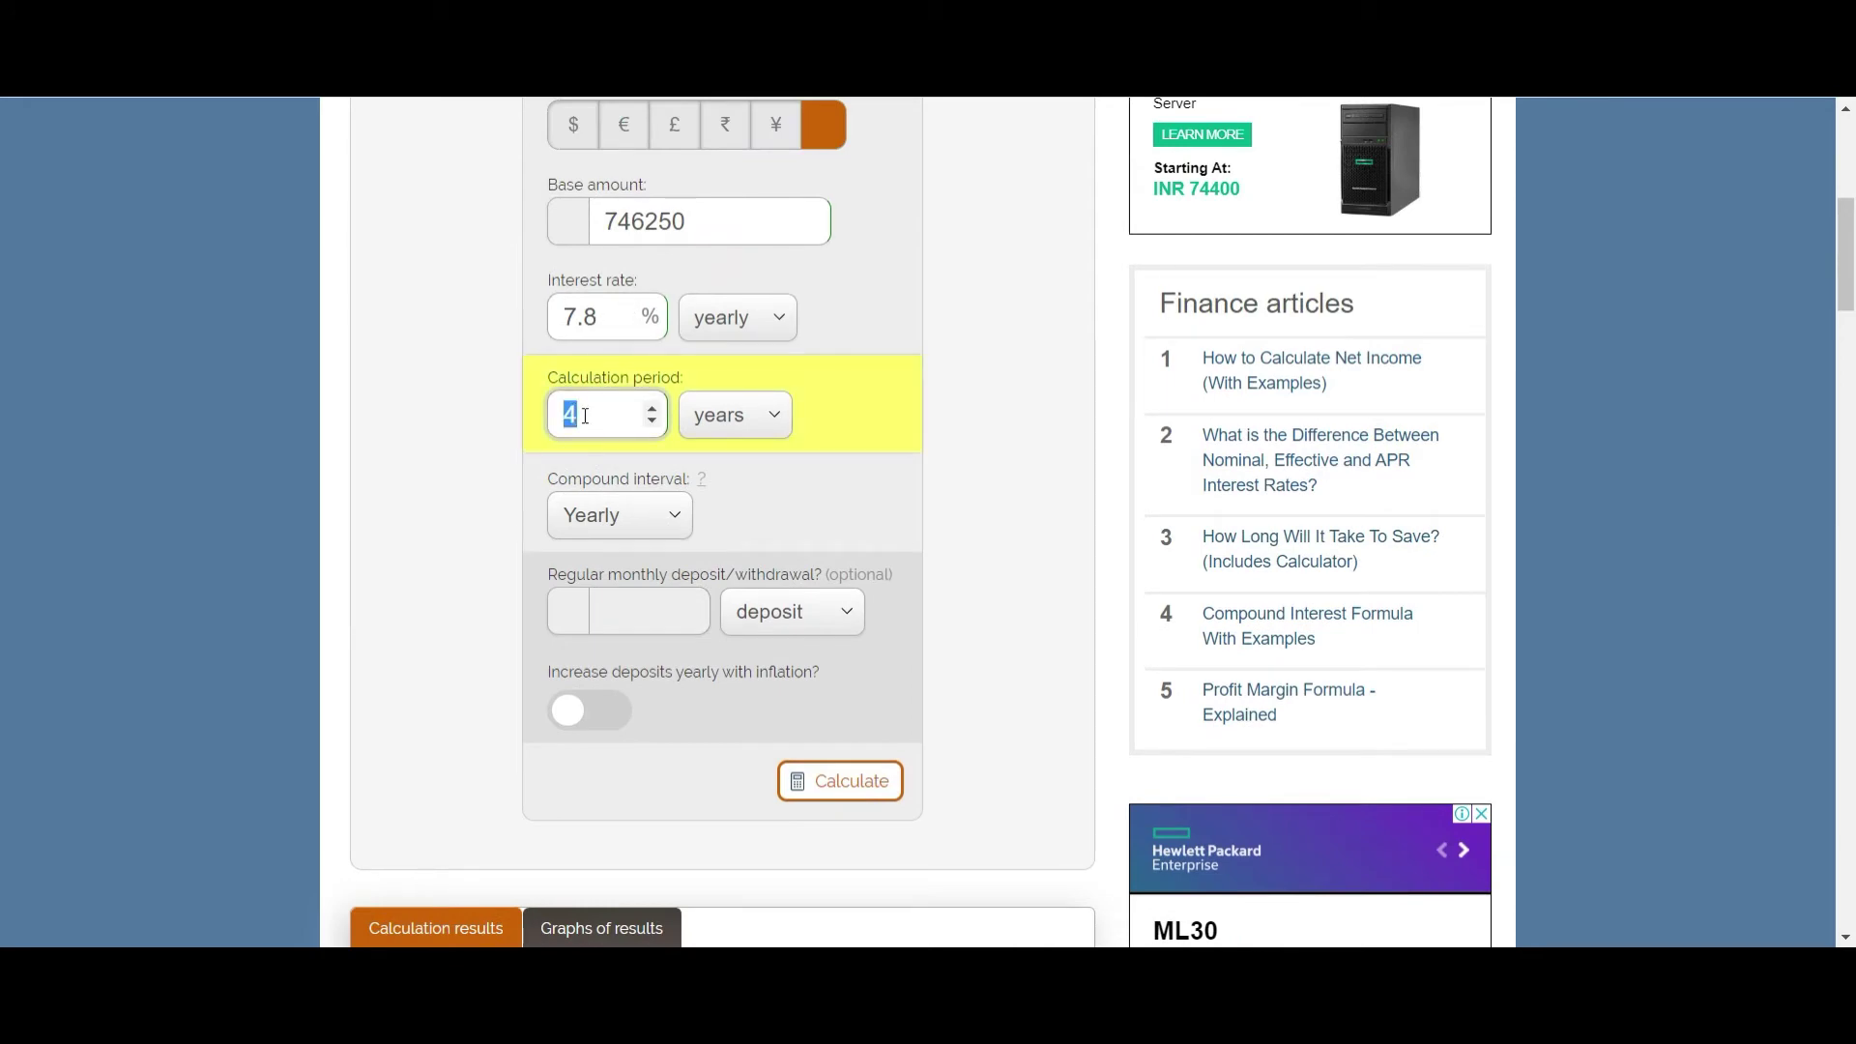
pyautogui.write('5')
pyautogui.click(837, 787)
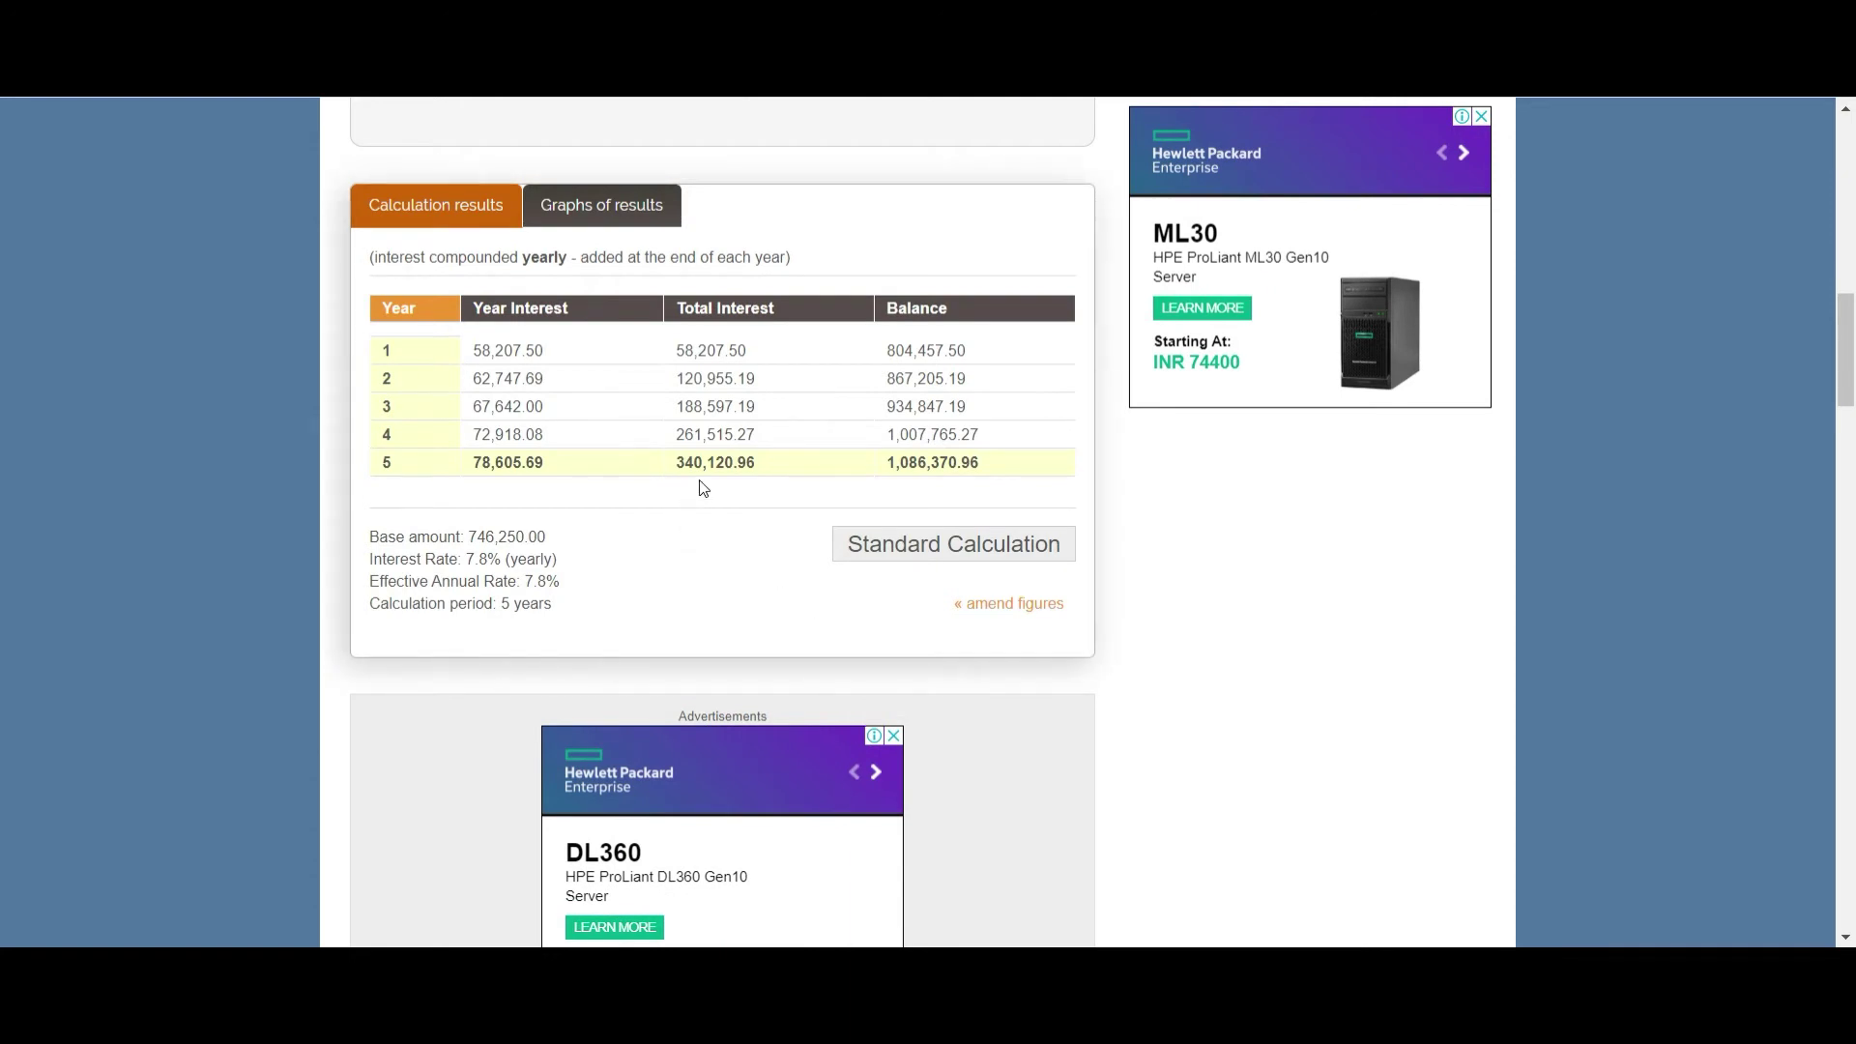
# - Return to the Excel sheet and enter 340120 in C9 as the total interest earned on the 5-year deposit
pyautogui.hotkey('alt', 'Tab')
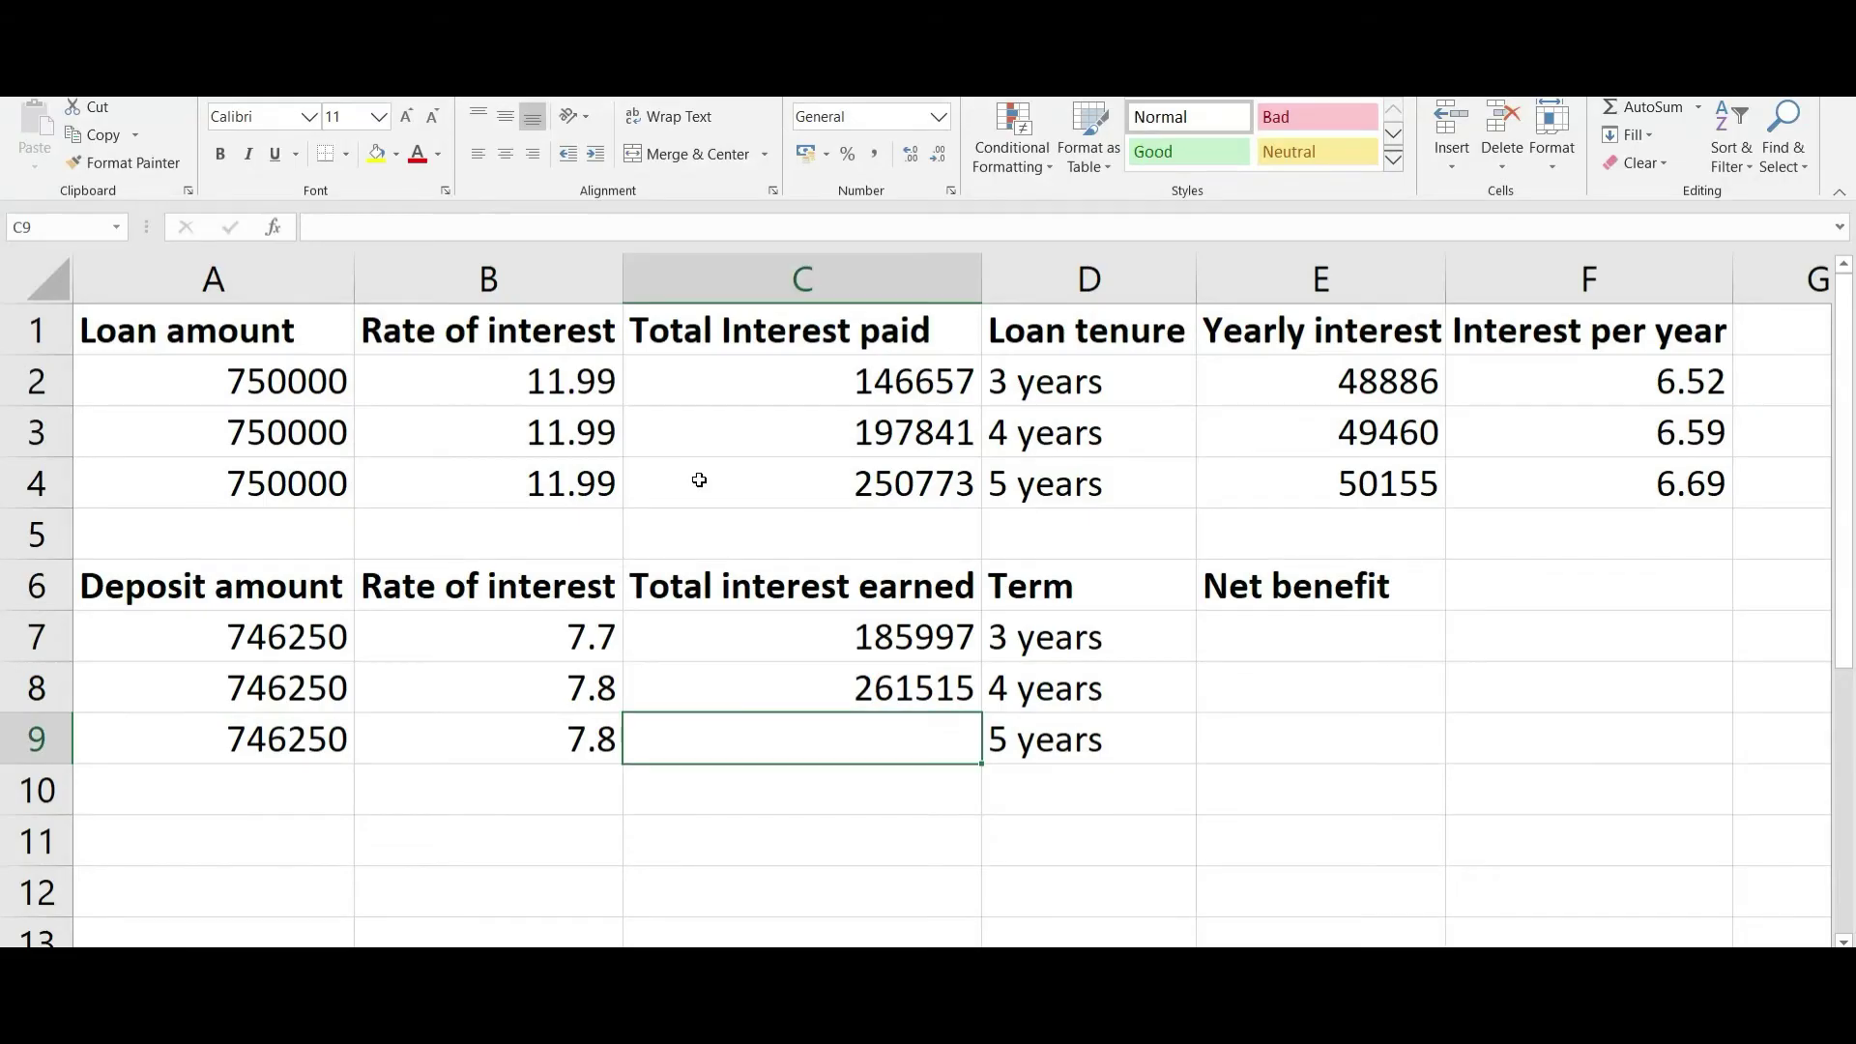
pyautogui.write('340120')
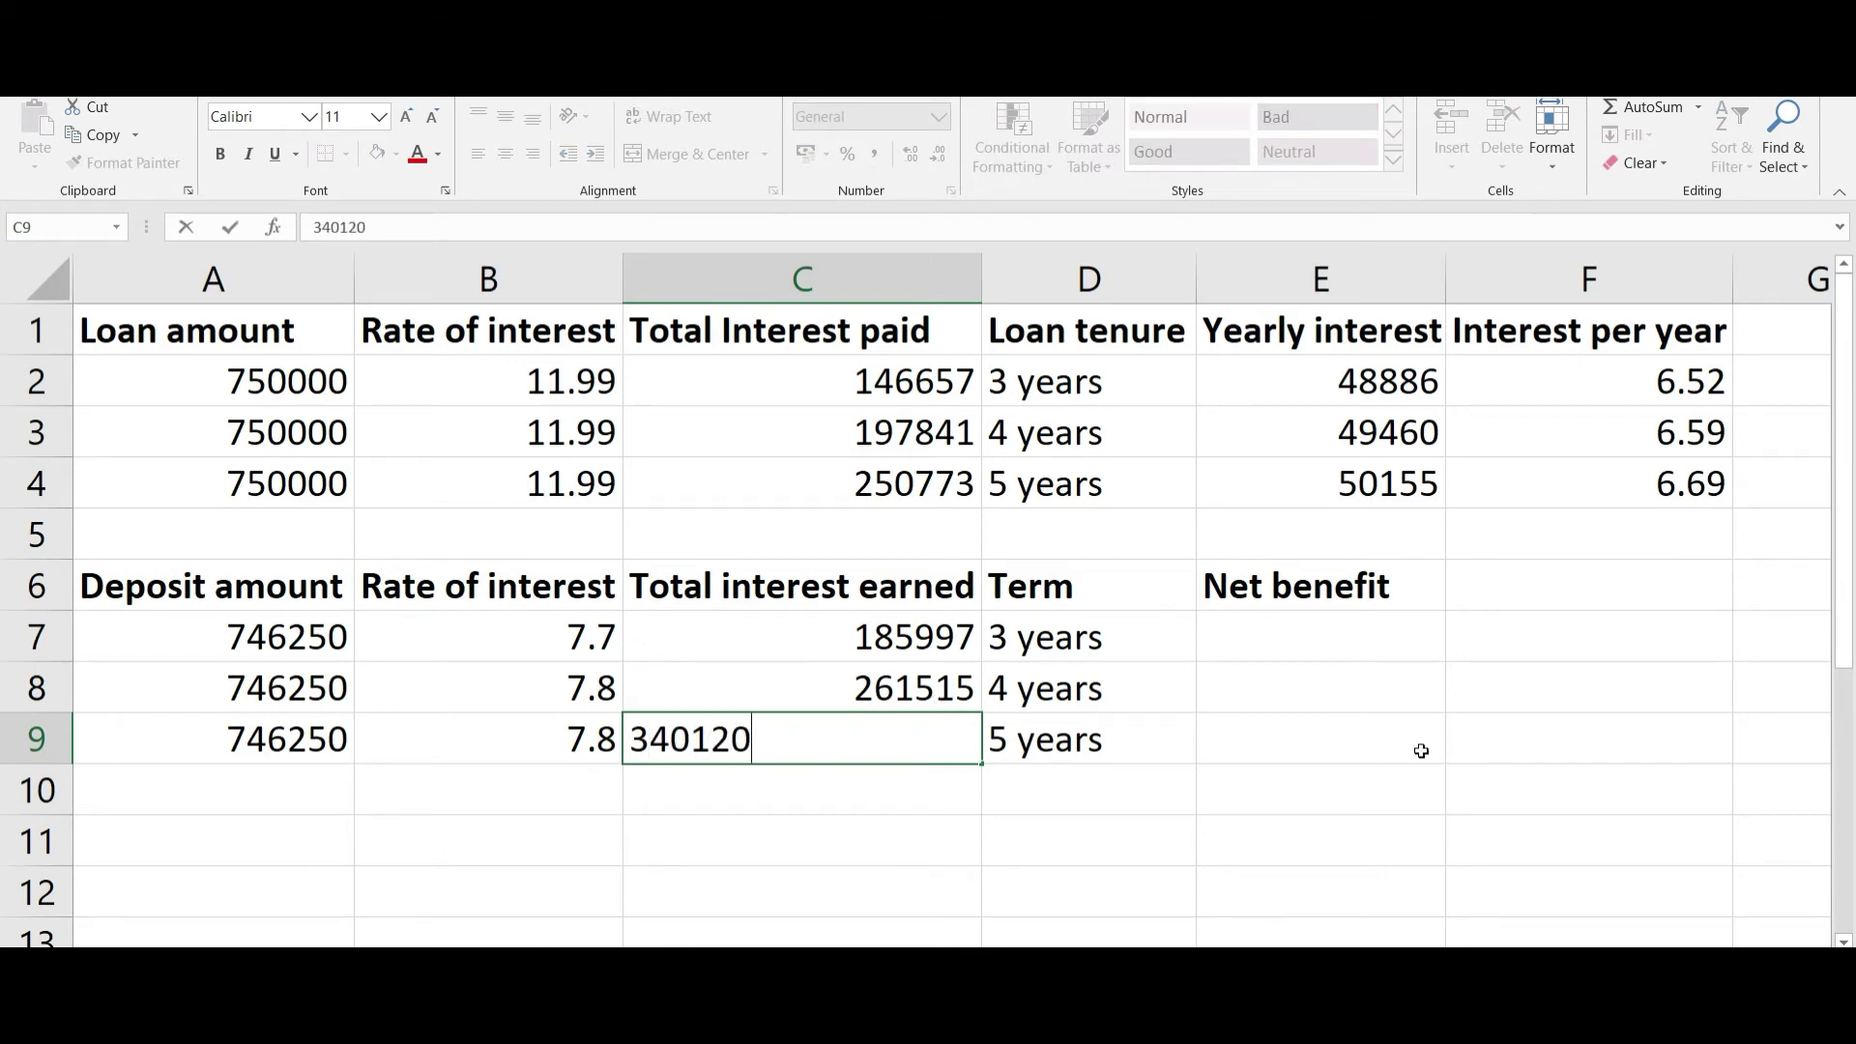
pyautogui.click(902, 773)
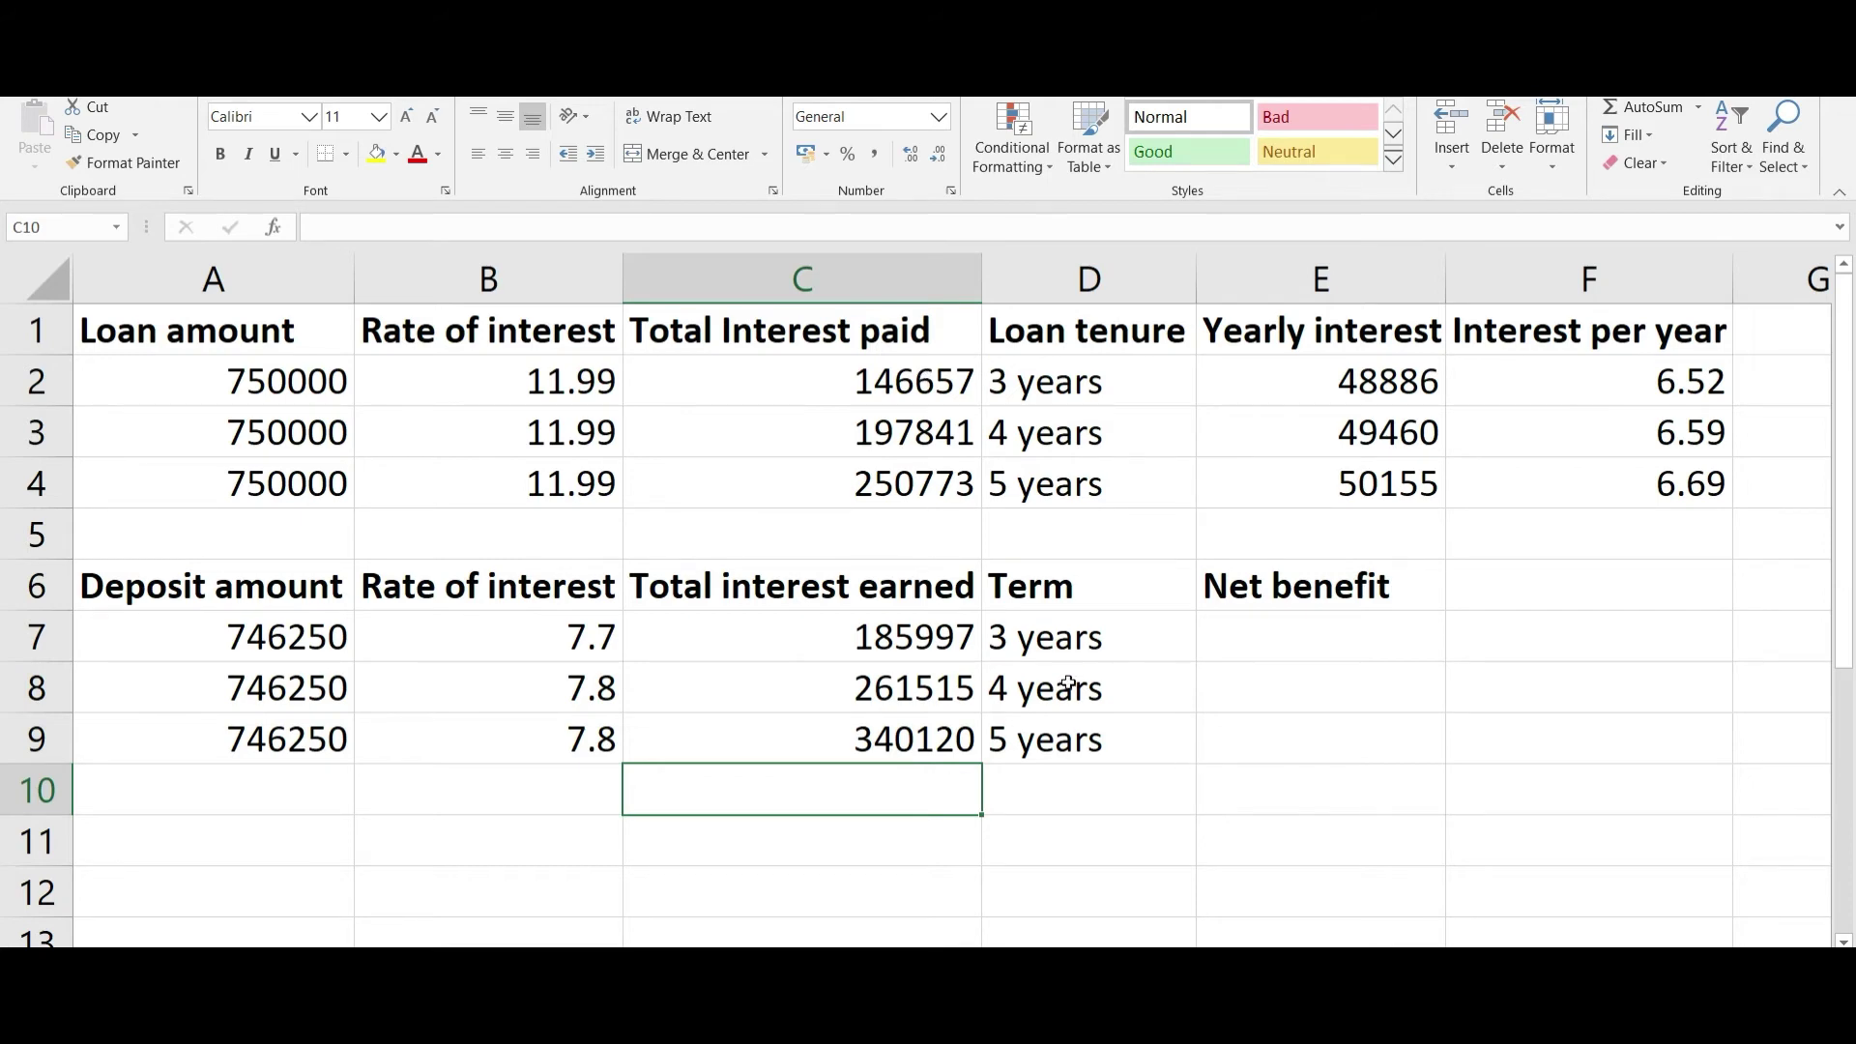
# - Calculate the 3-year net benefit in E7 with the formula =C7-C2, subtracting the loan interest paid from the deposit interest earned
pyautogui.click(1283, 649)
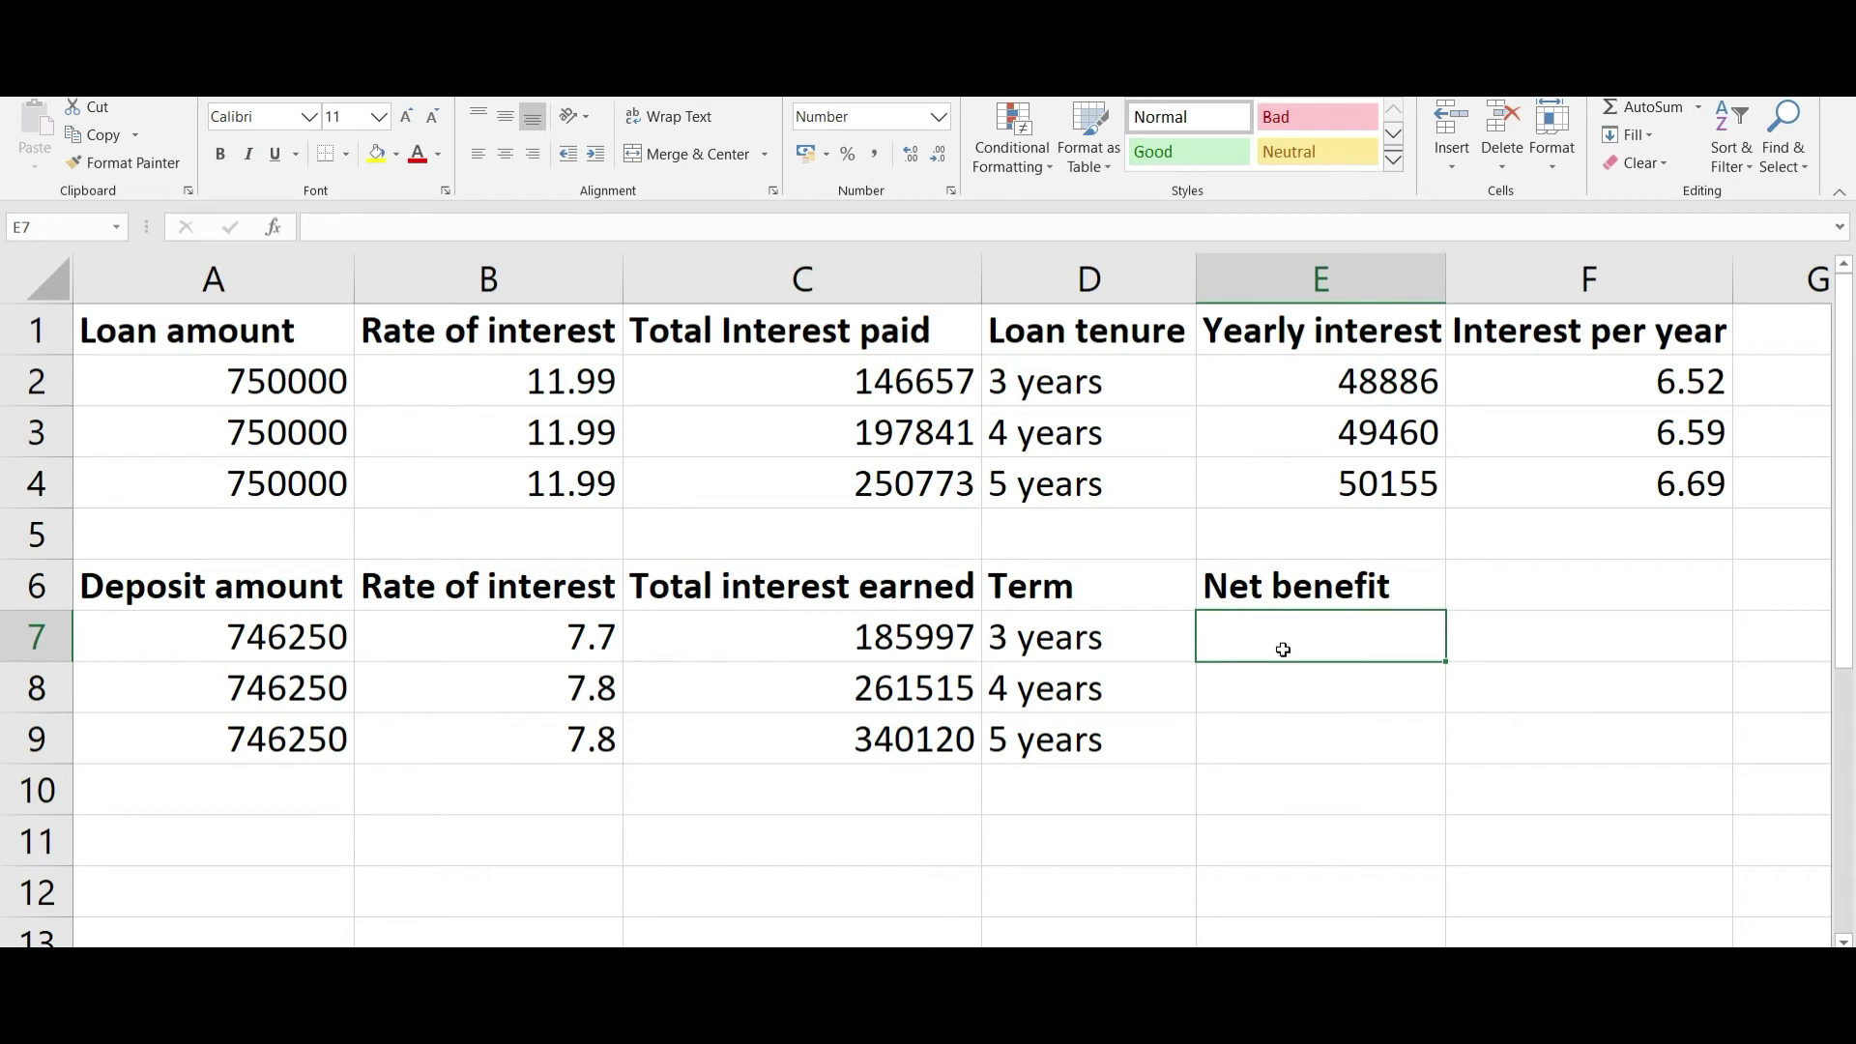
pyautogui.write('=')
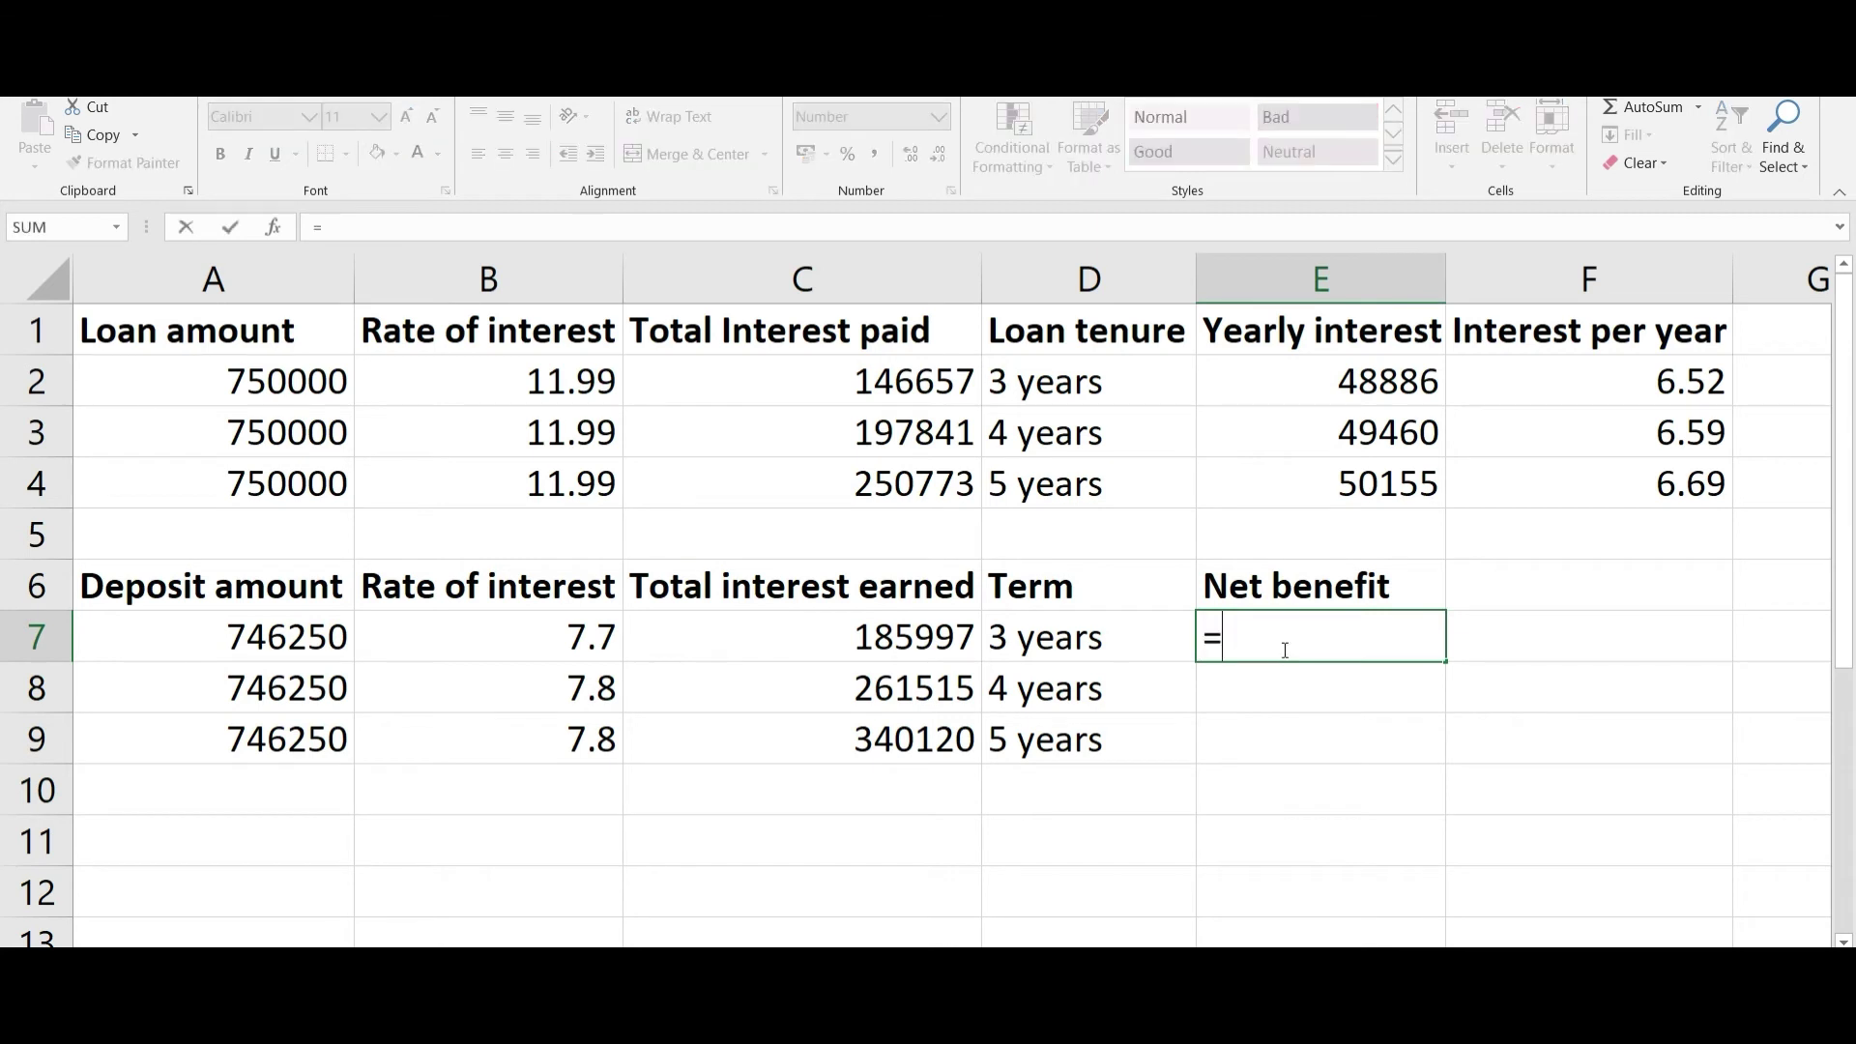
pyautogui.click(826, 642)
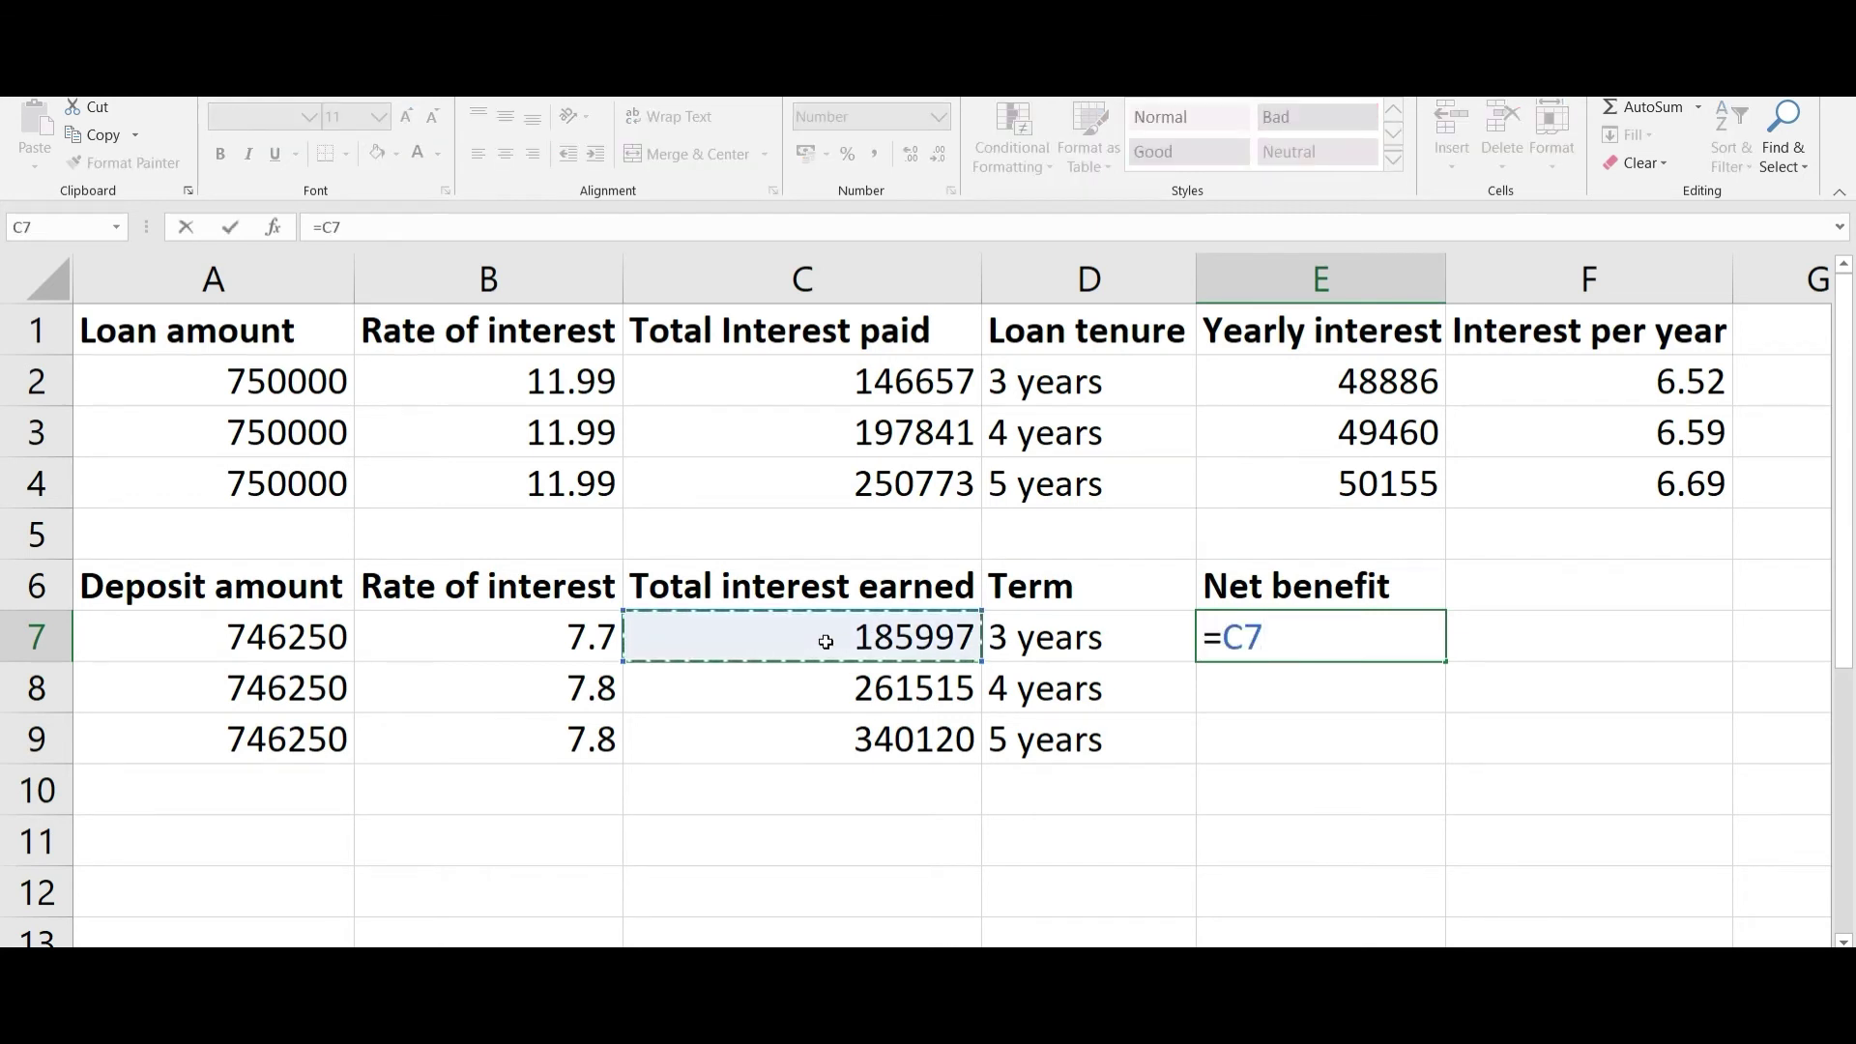
pyautogui.write('-')
pyautogui.click(834, 384)
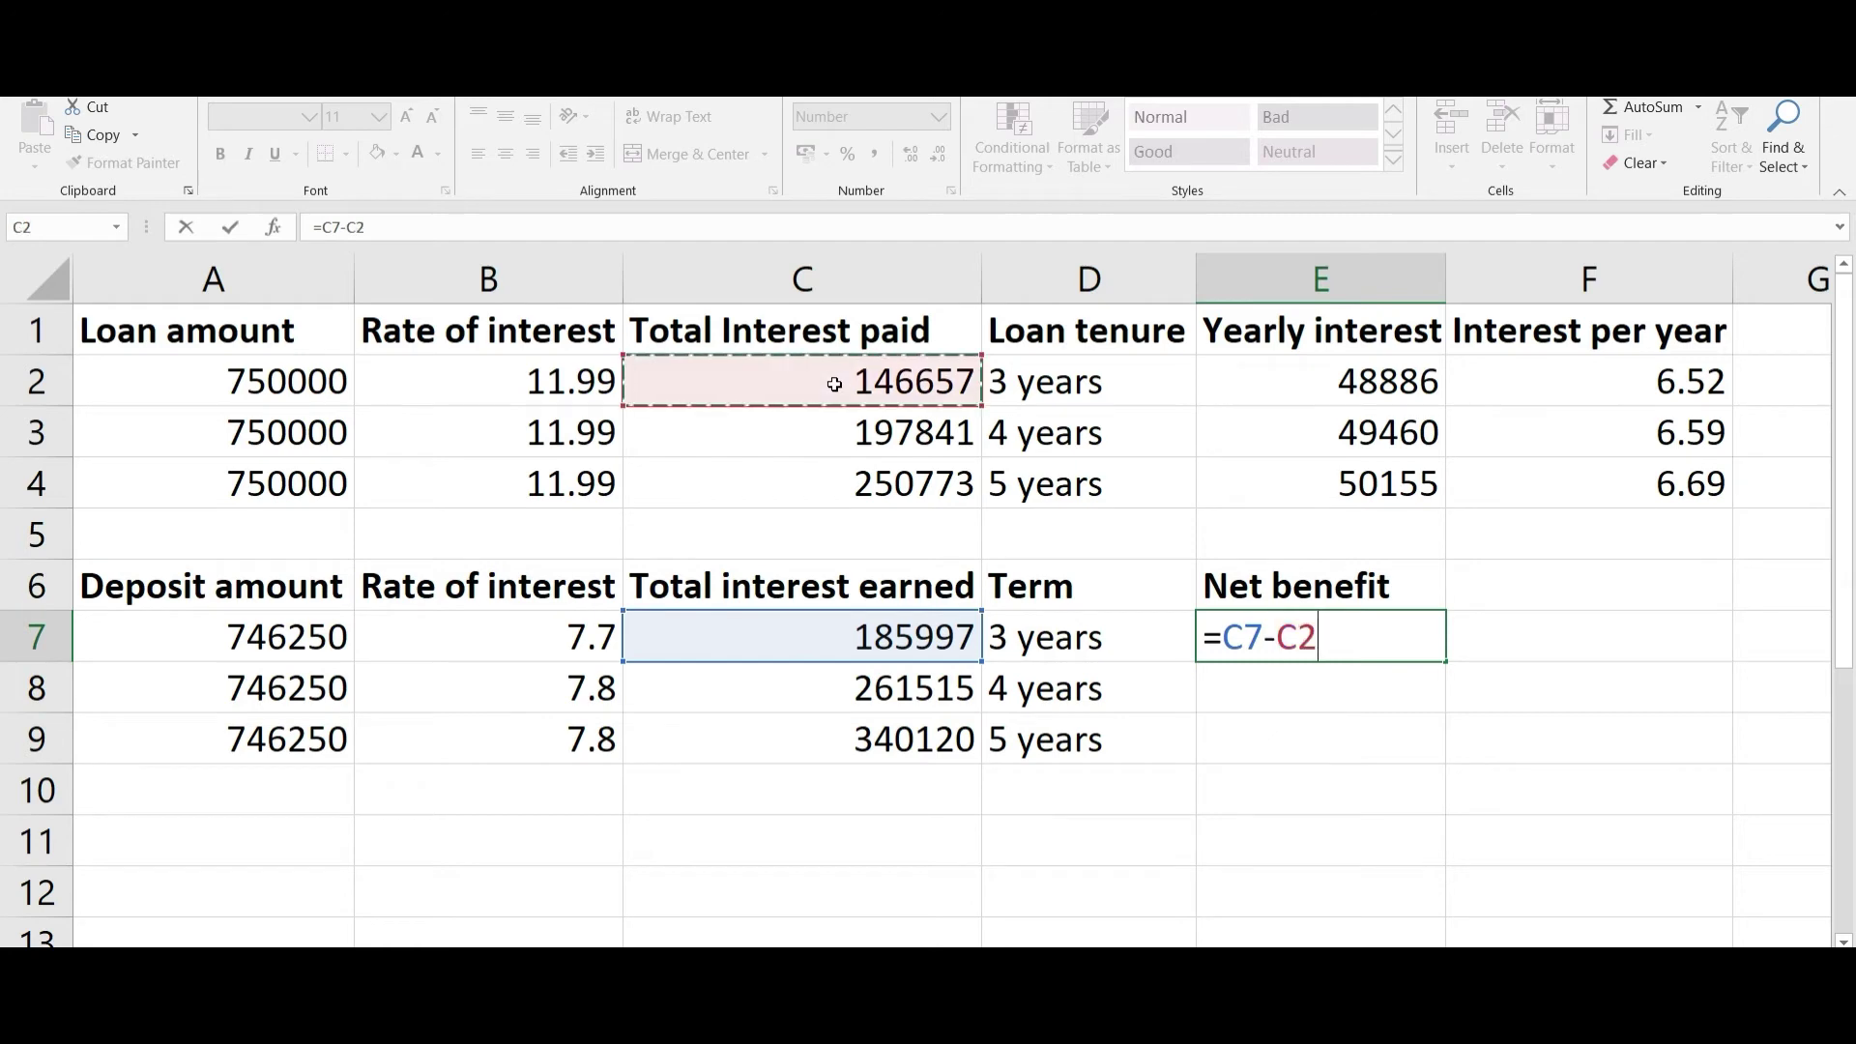
pyautogui.press('Return')
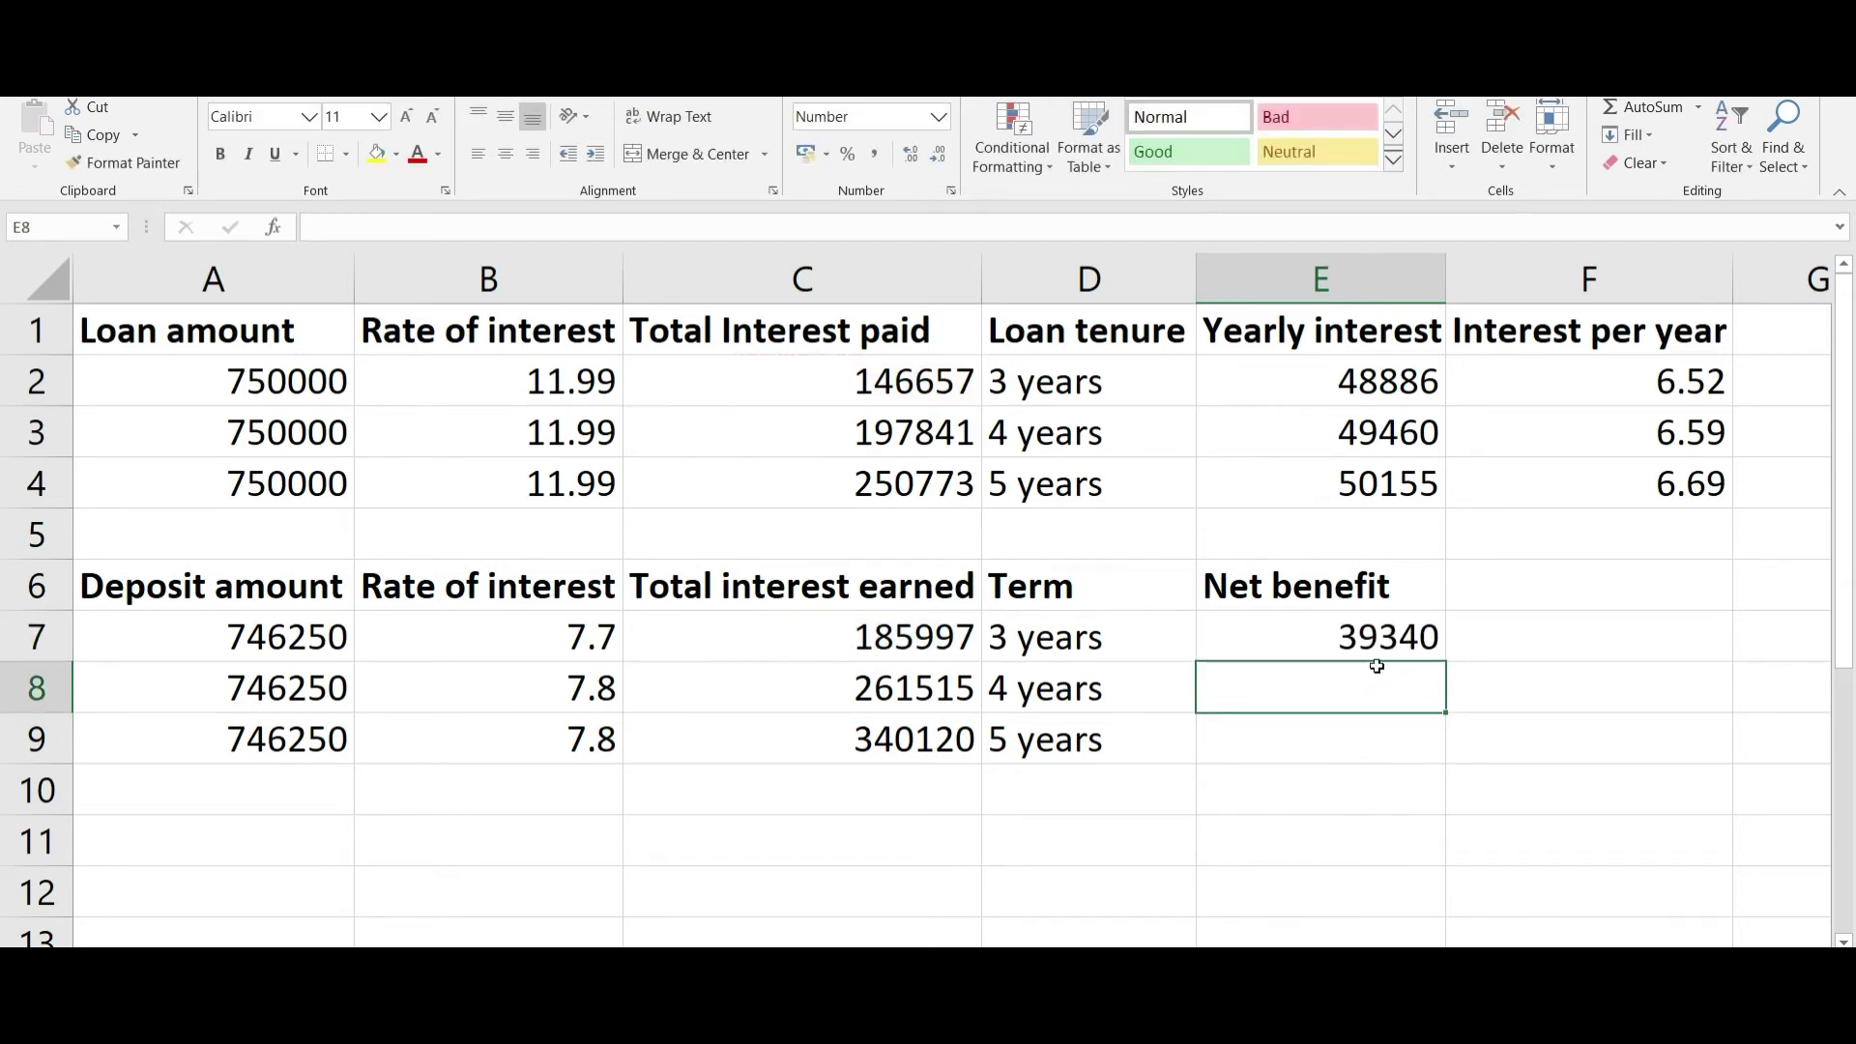
# - Calculate the 4-year net benefit in E8 with the formula =C8-C3
pyautogui.write('=')
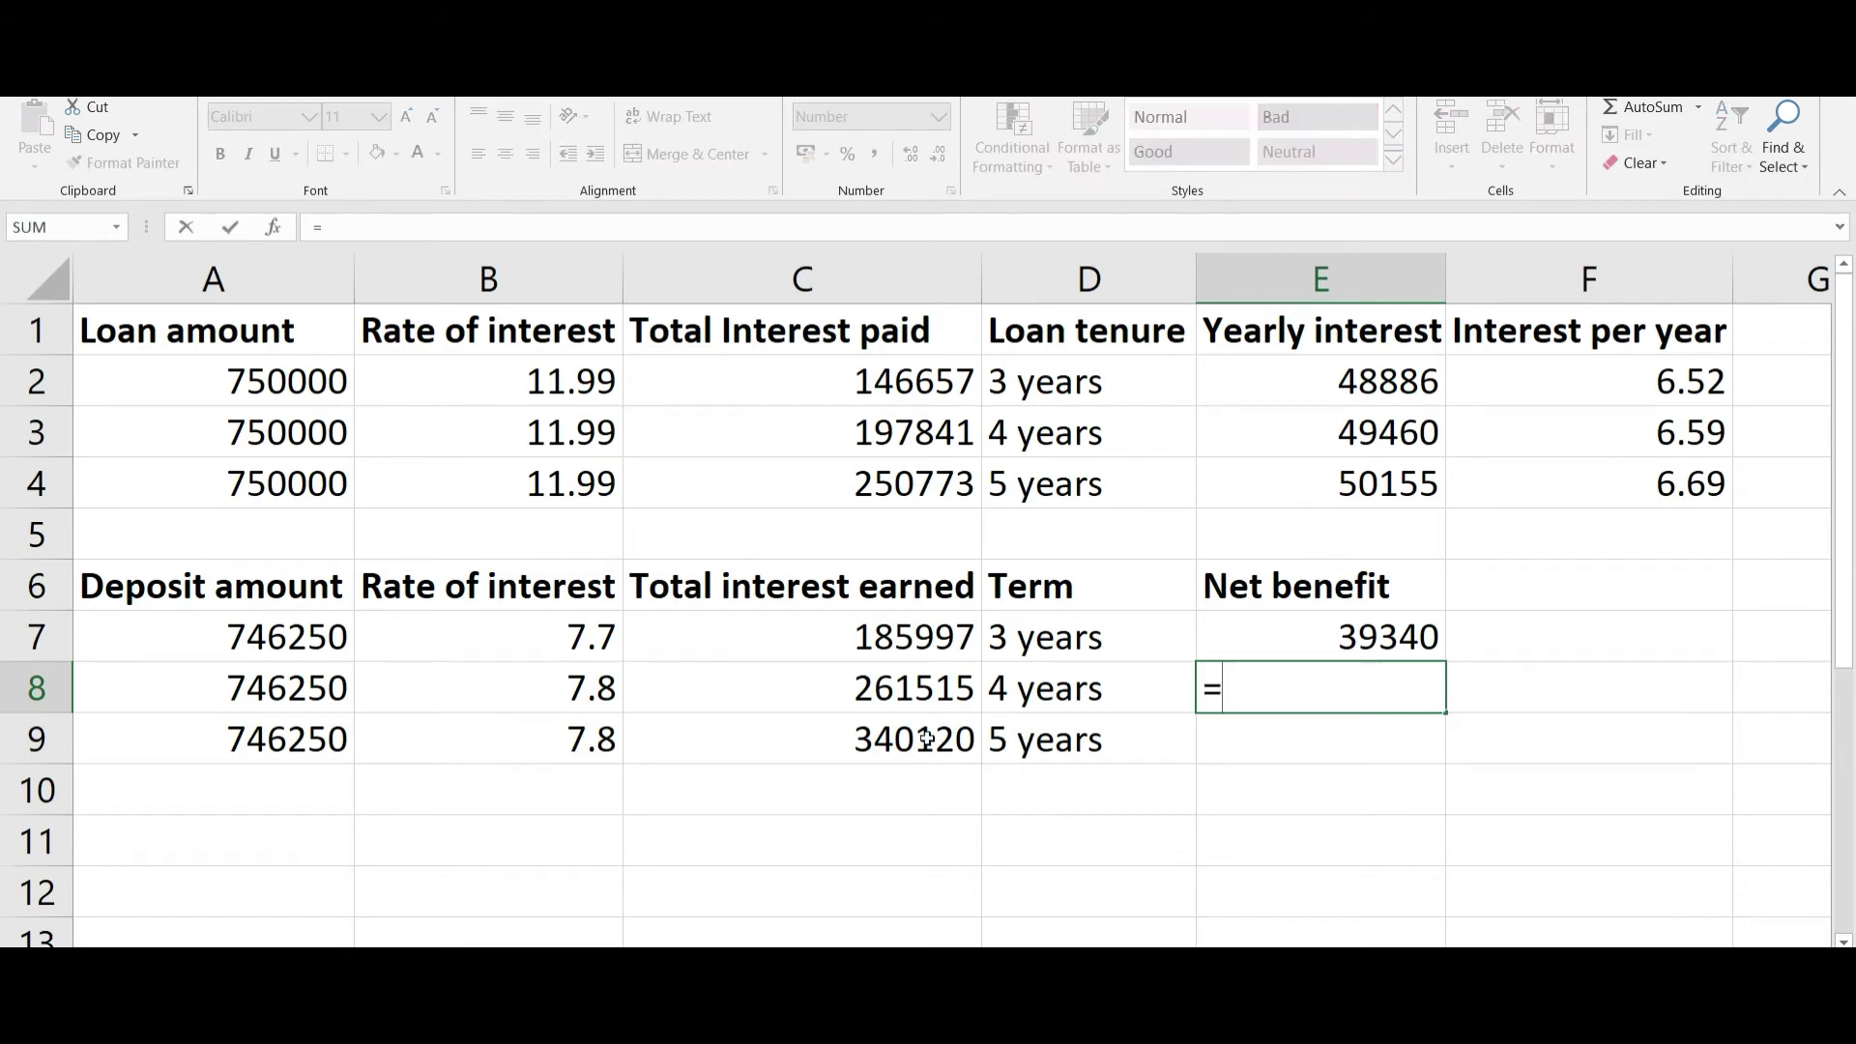
pyautogui.click(875, 699)
pyautogui.write('-')
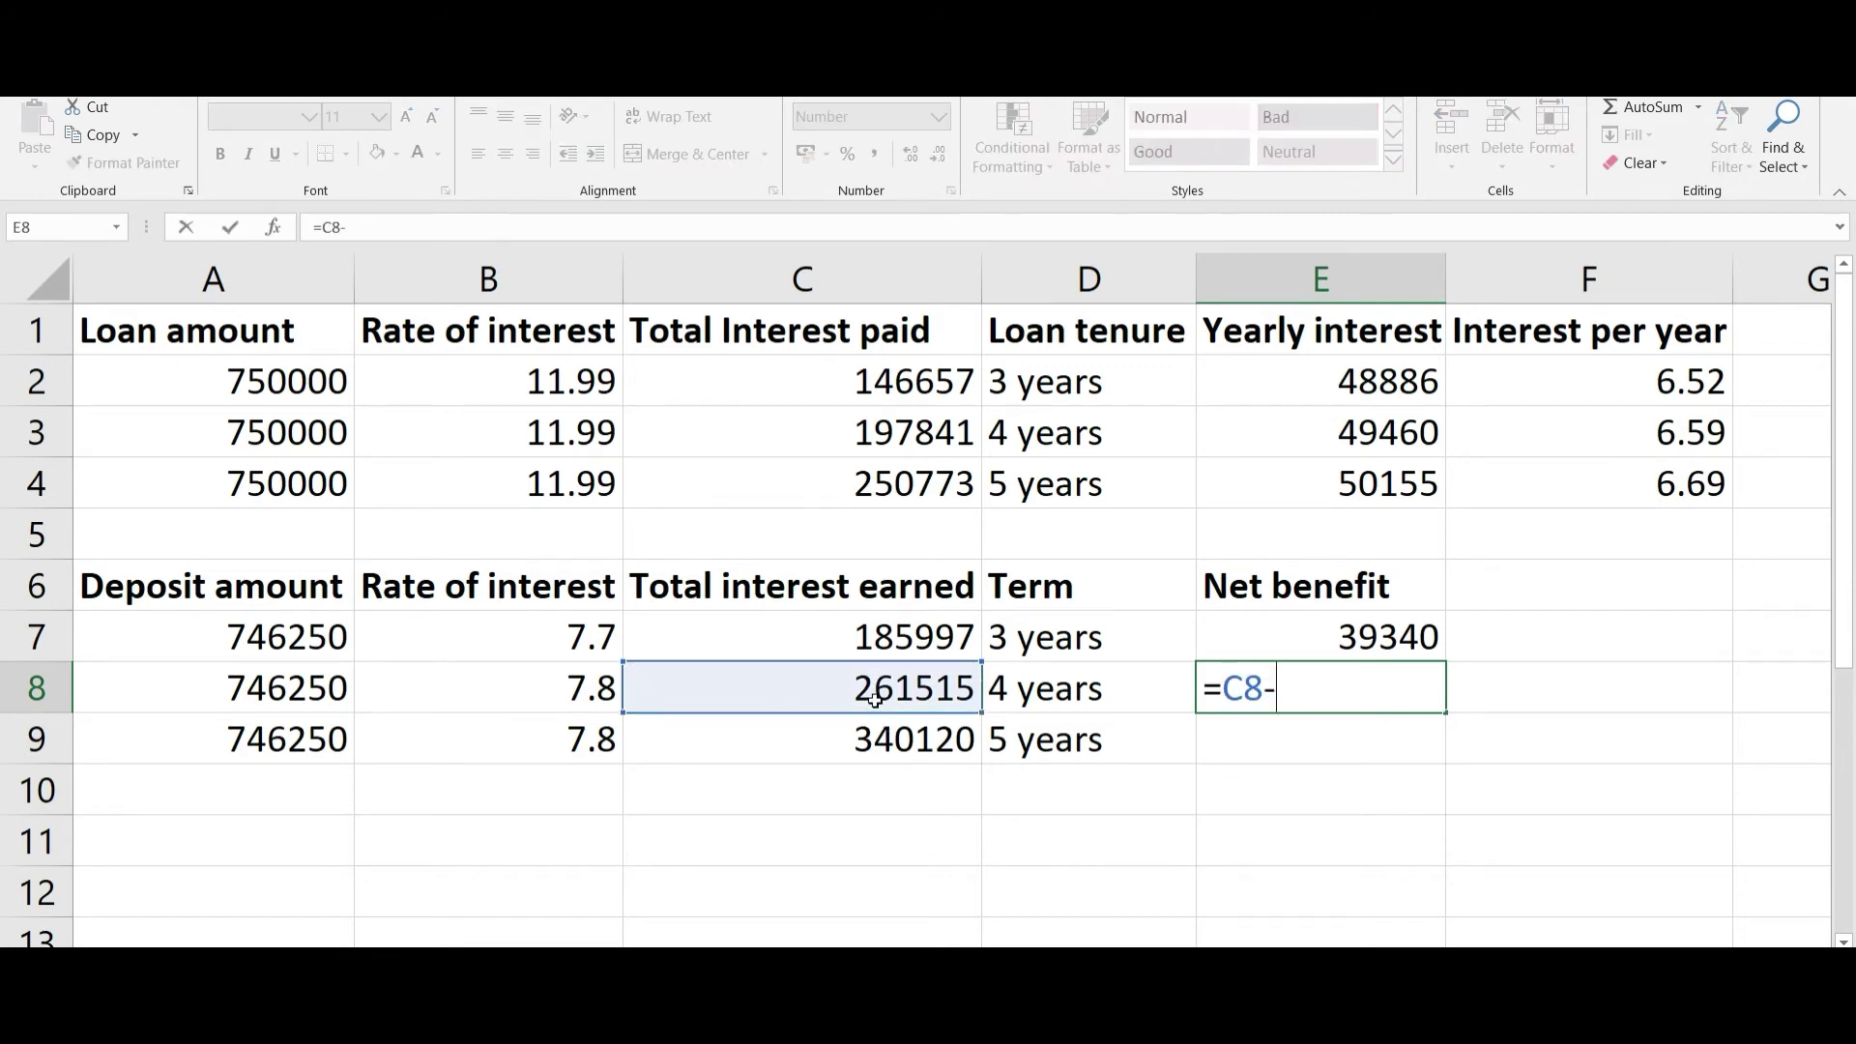
pyautogui.click(886, 437)
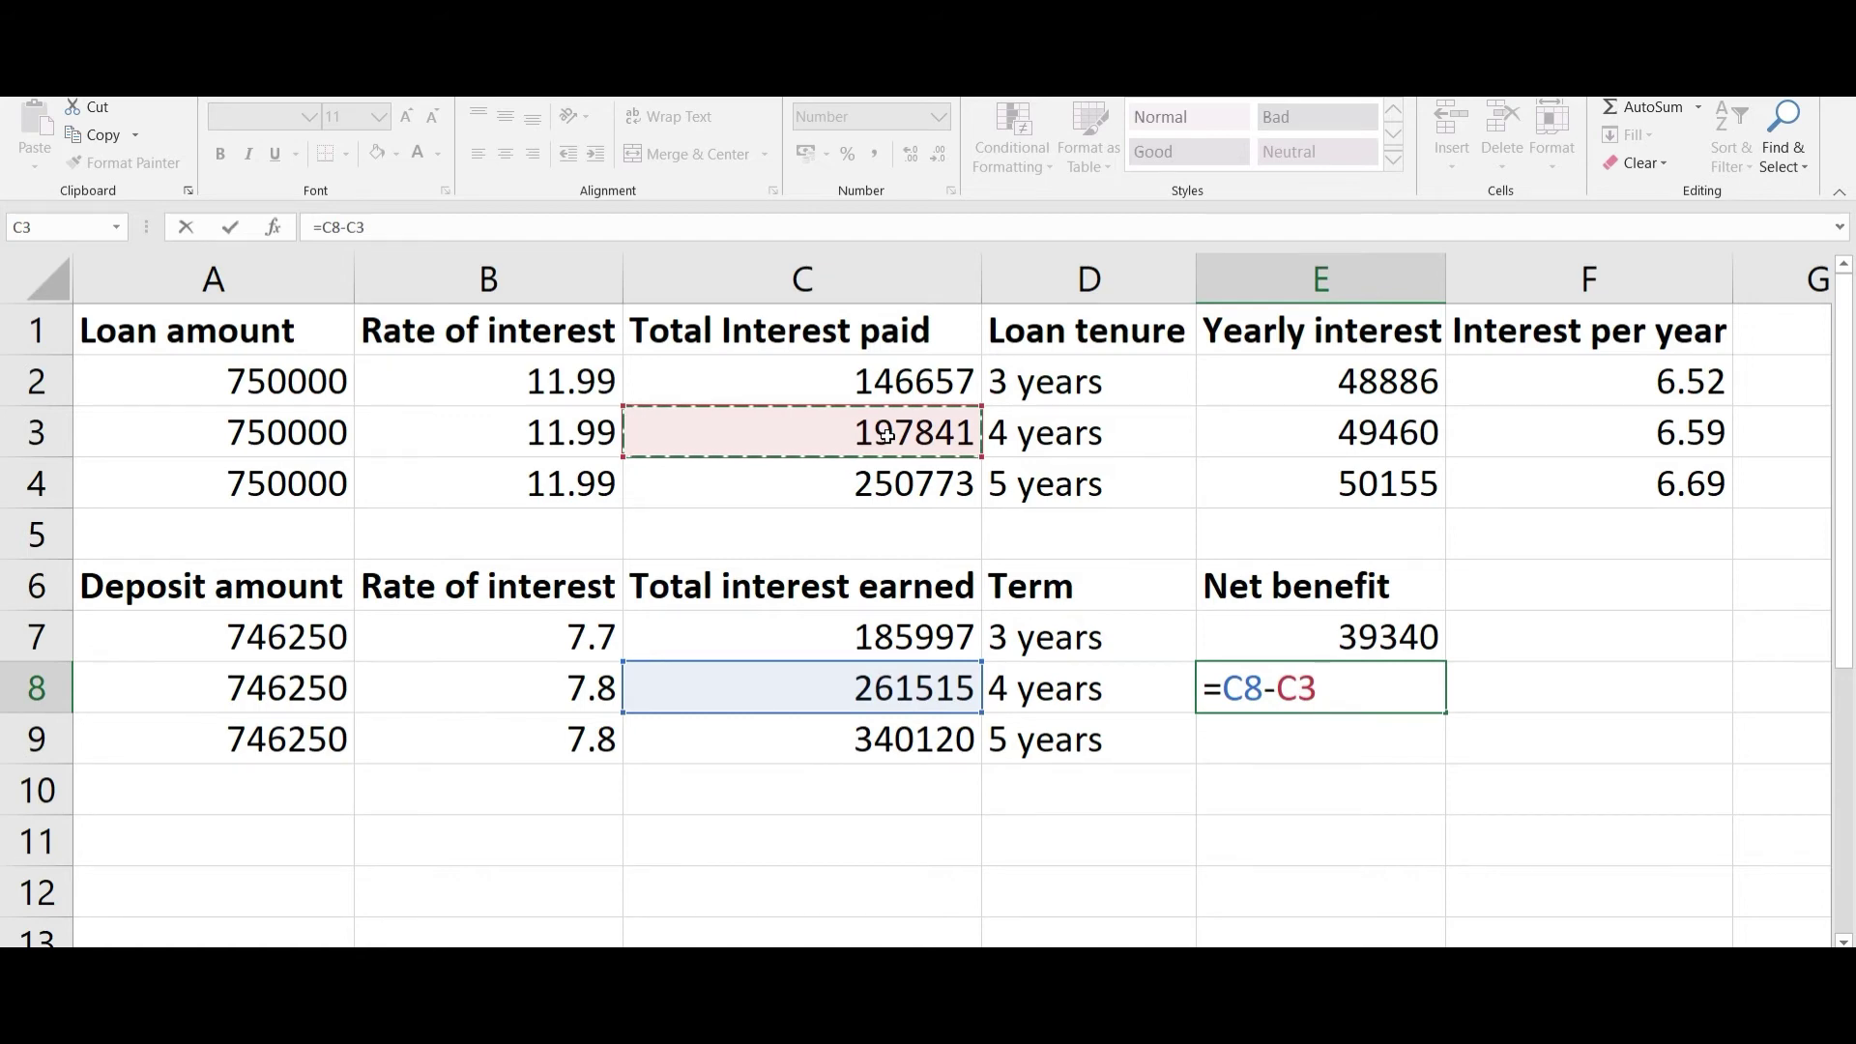
pyautogui.press('Return')
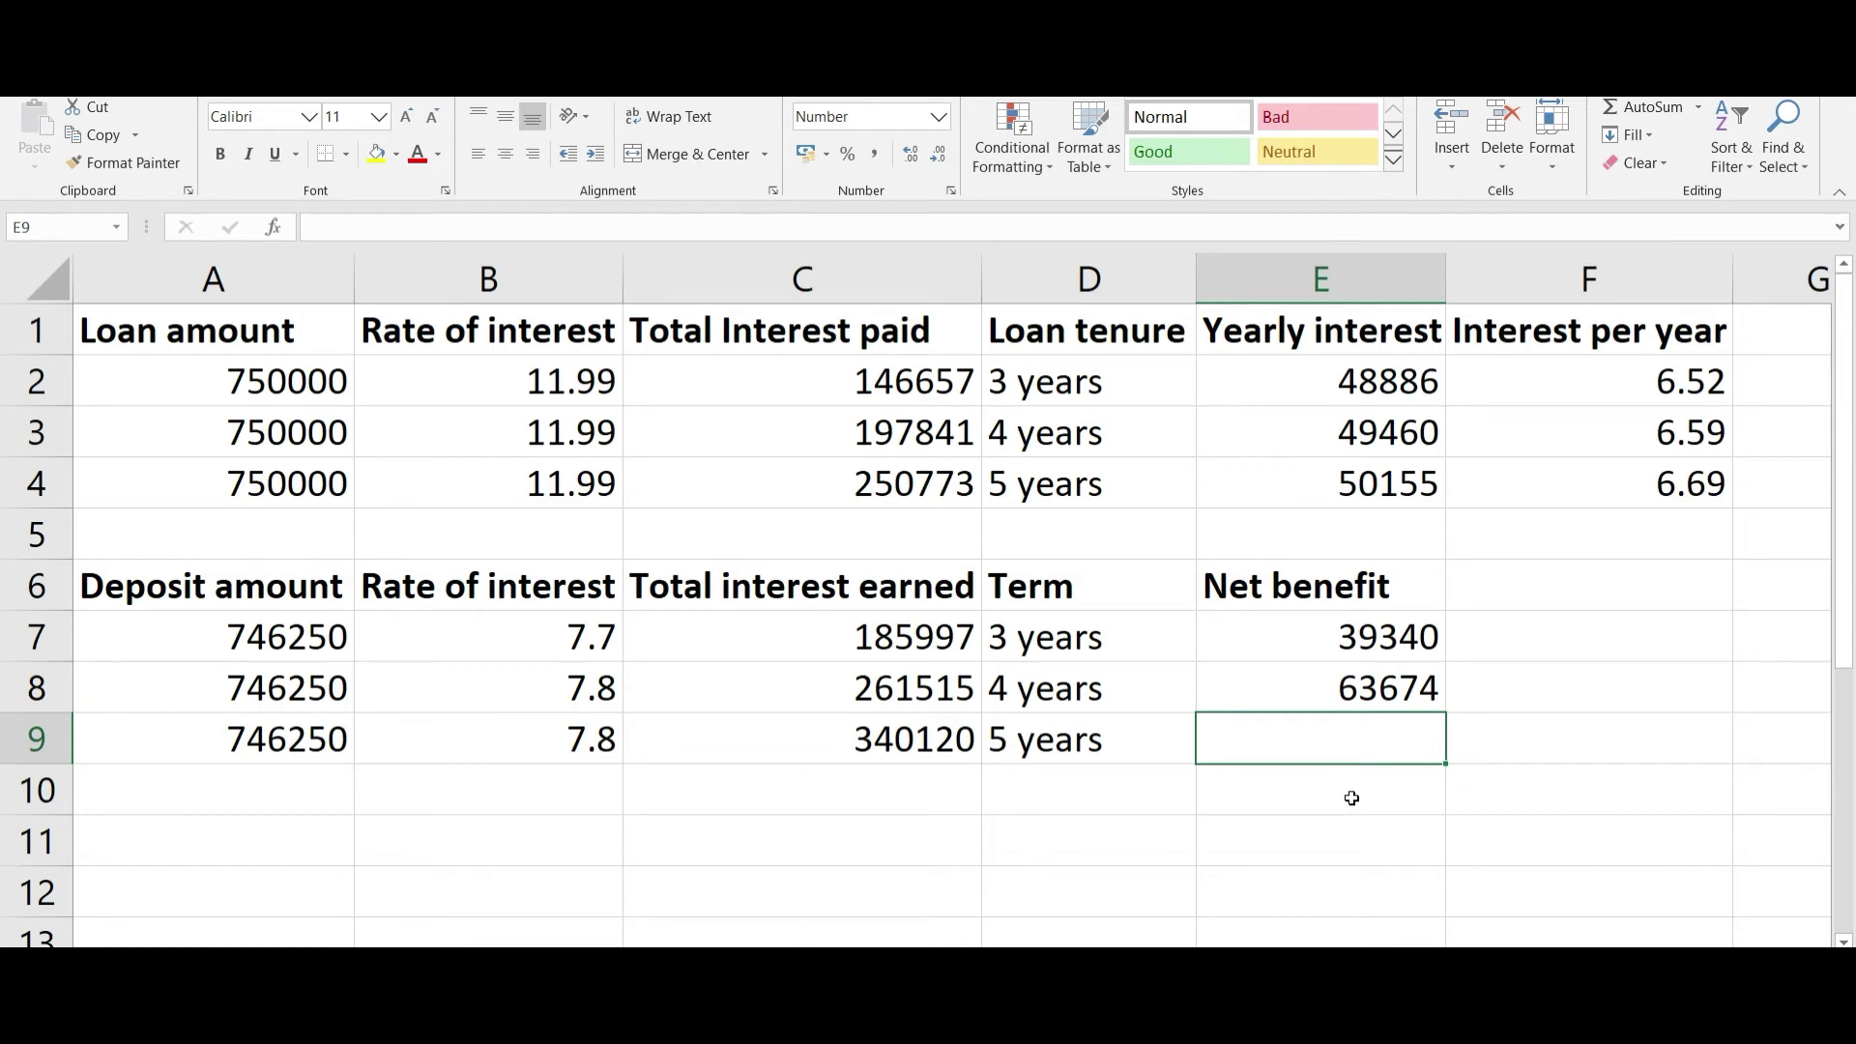
# - Calculate the 5-year net benefit in E9 with the formula =C9-C4
pyautogui.write('=')
pyautogui.click(931, 740)
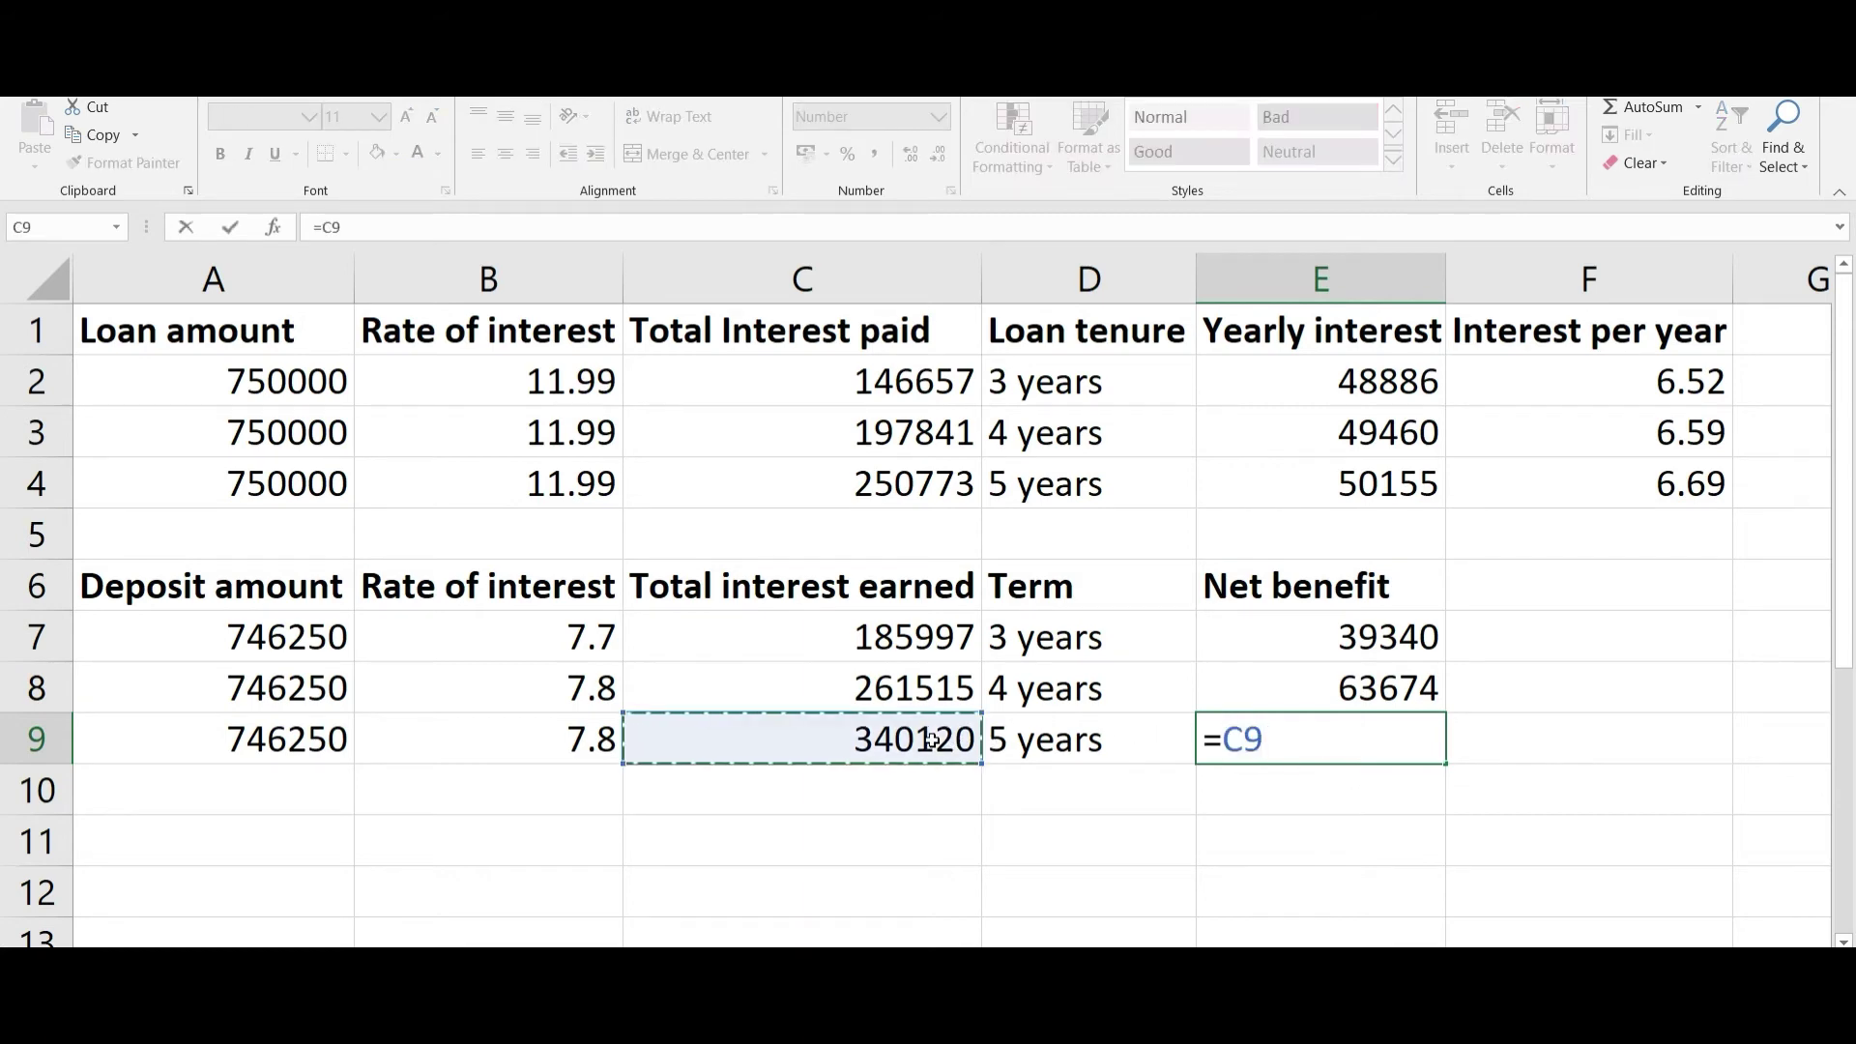
pyautogui.write('-')
pyautogui.click(923, 485)
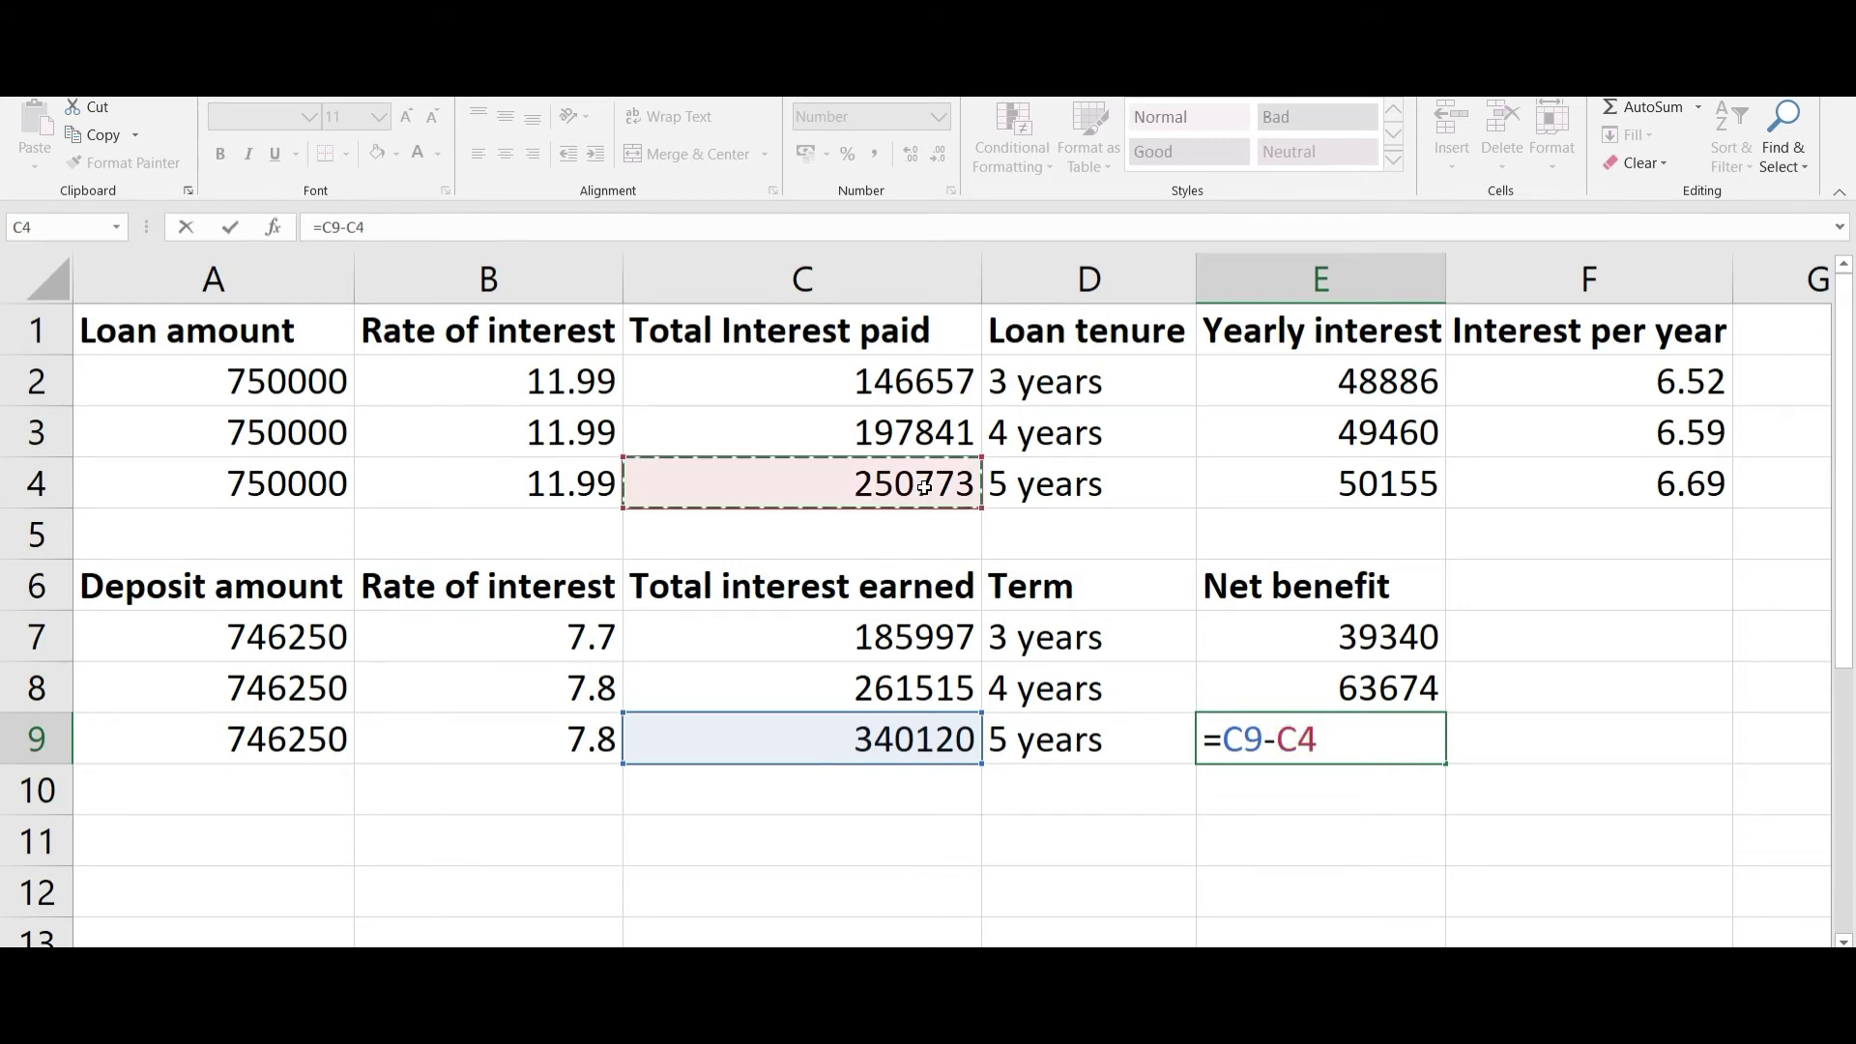
pyautogui.press('Return')
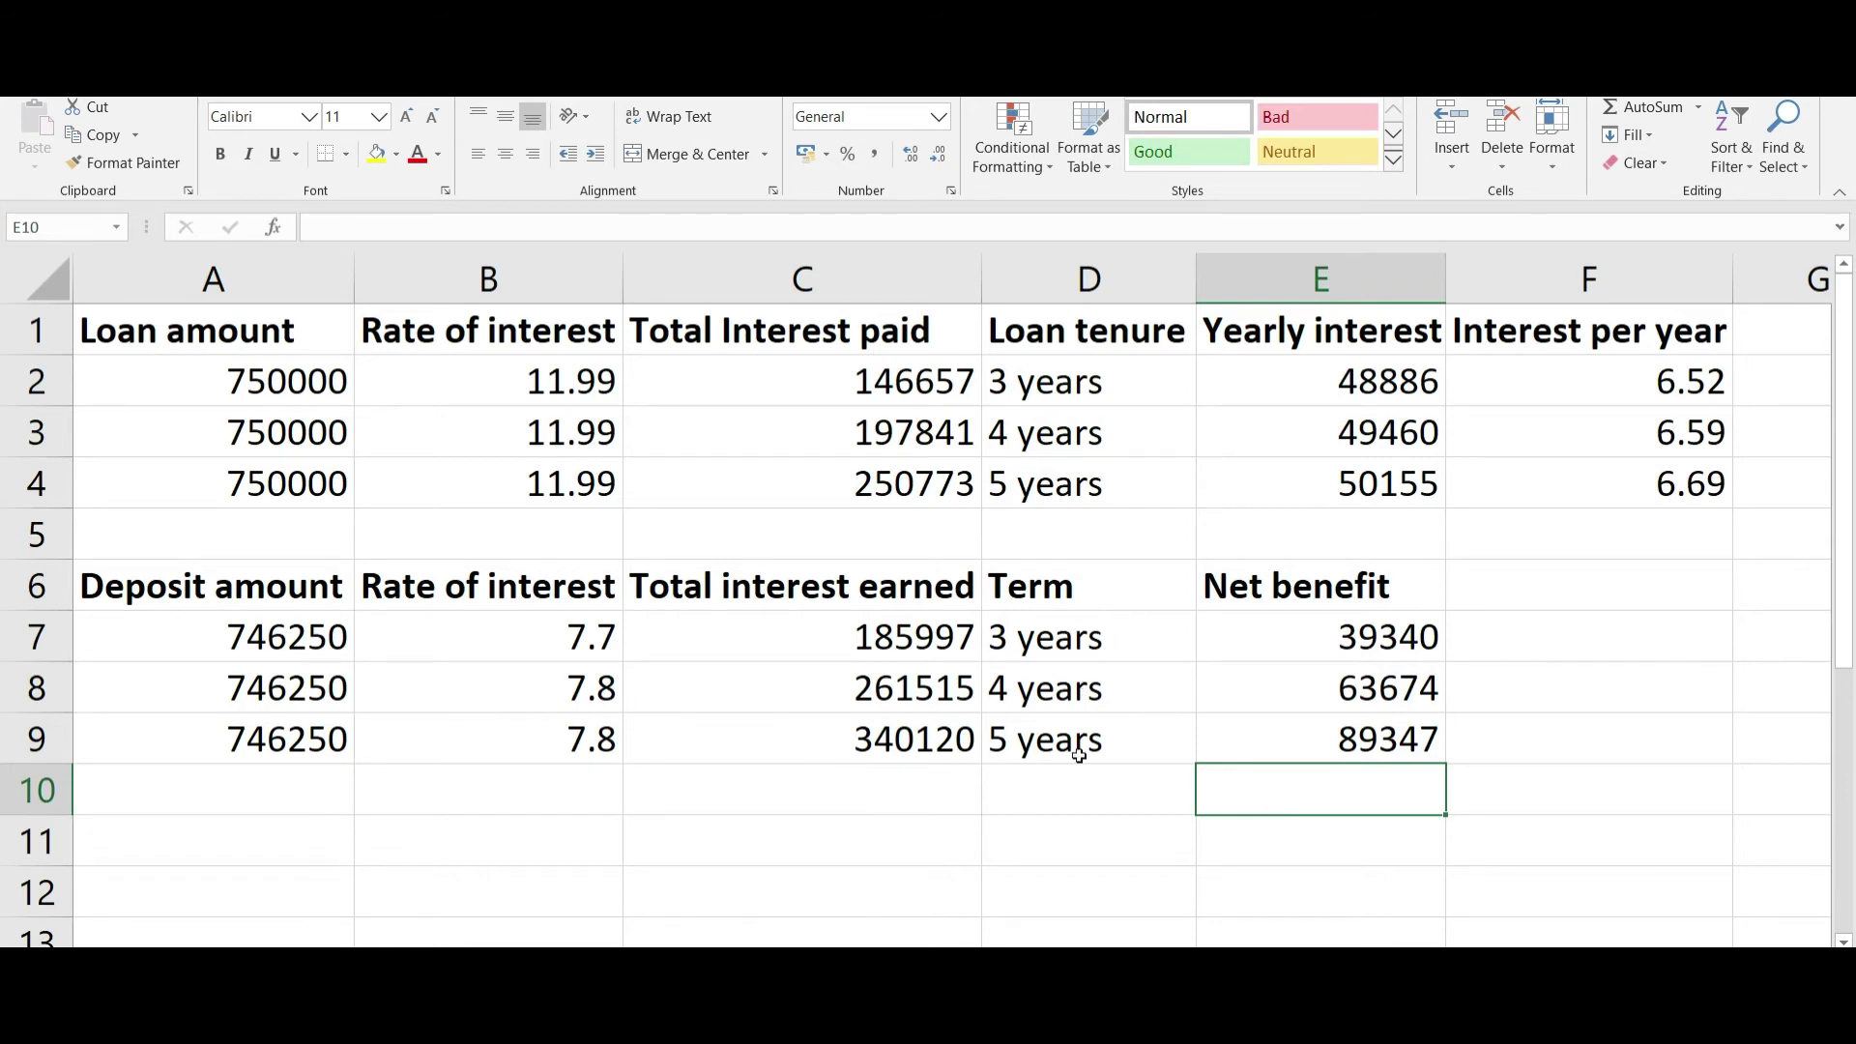
# - Review the net benefits in E7:E9 against the 3-year interest earned in C7 and the loan amount in A2
pyautogui.click(1395, 741)
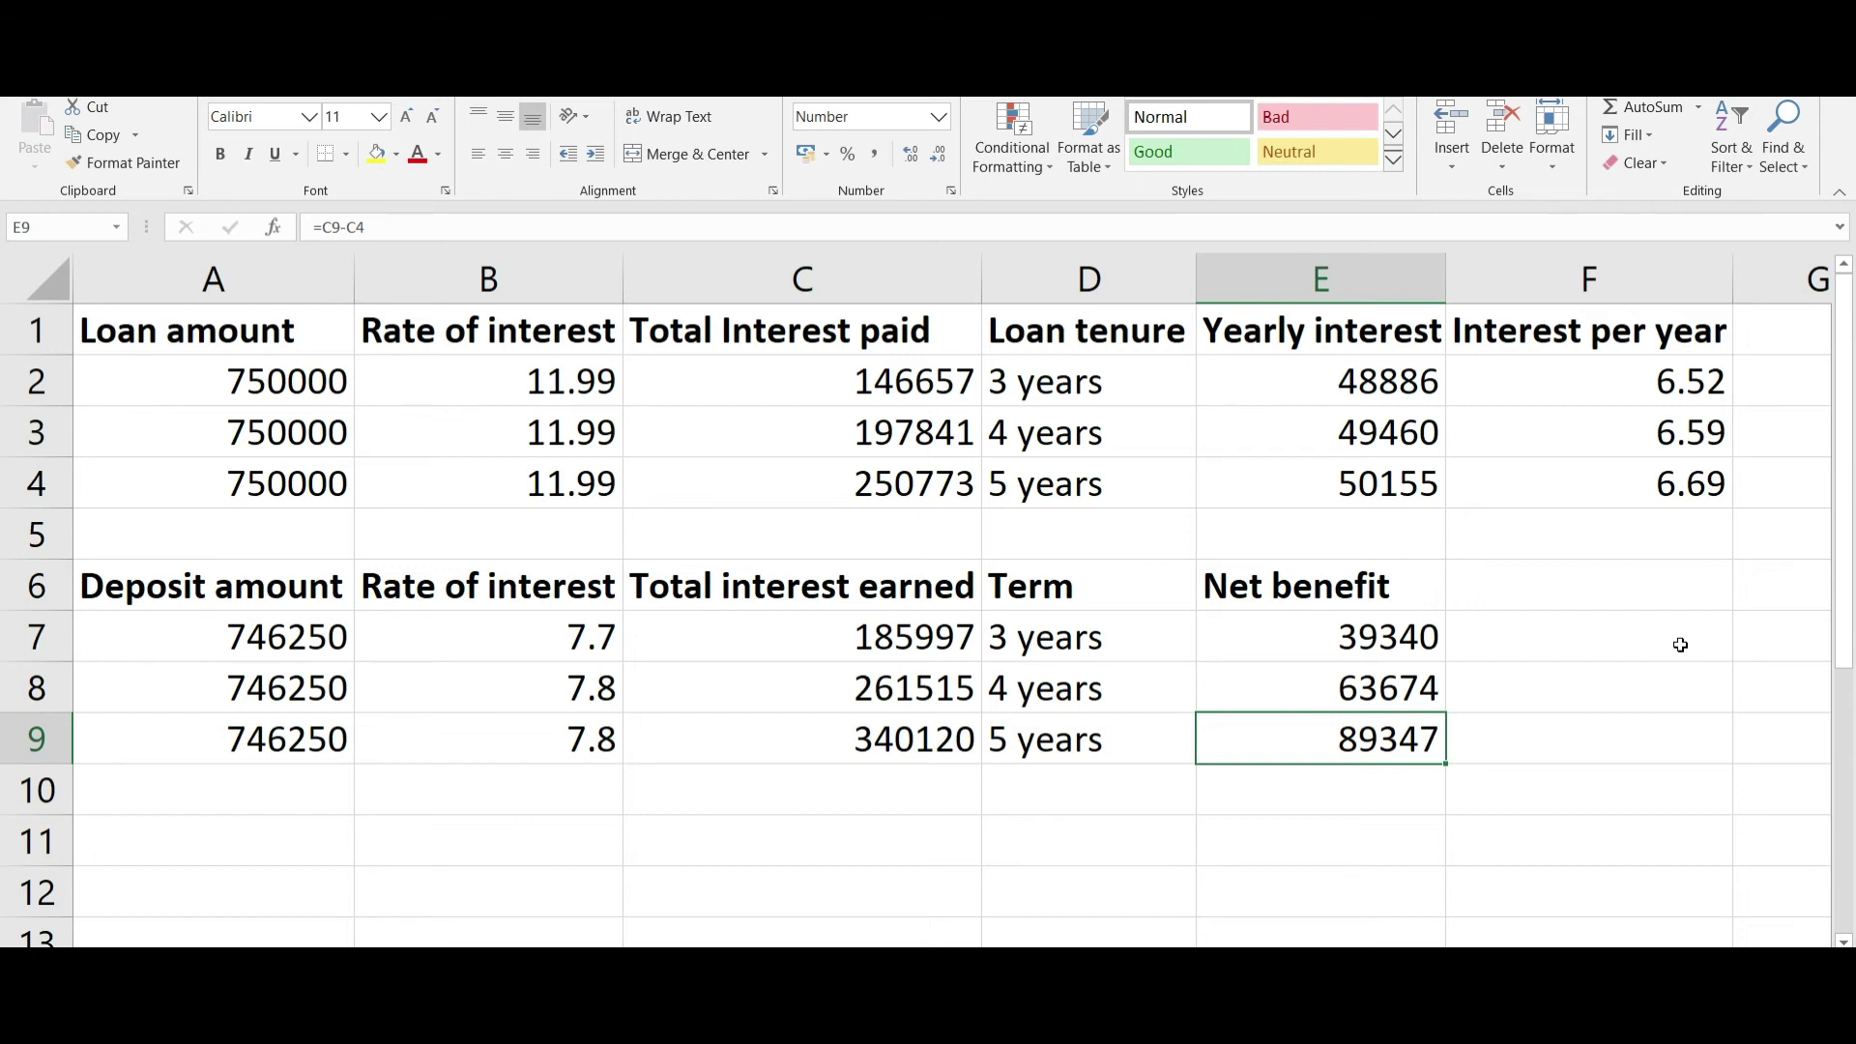
pyautogui.click(839, 629)
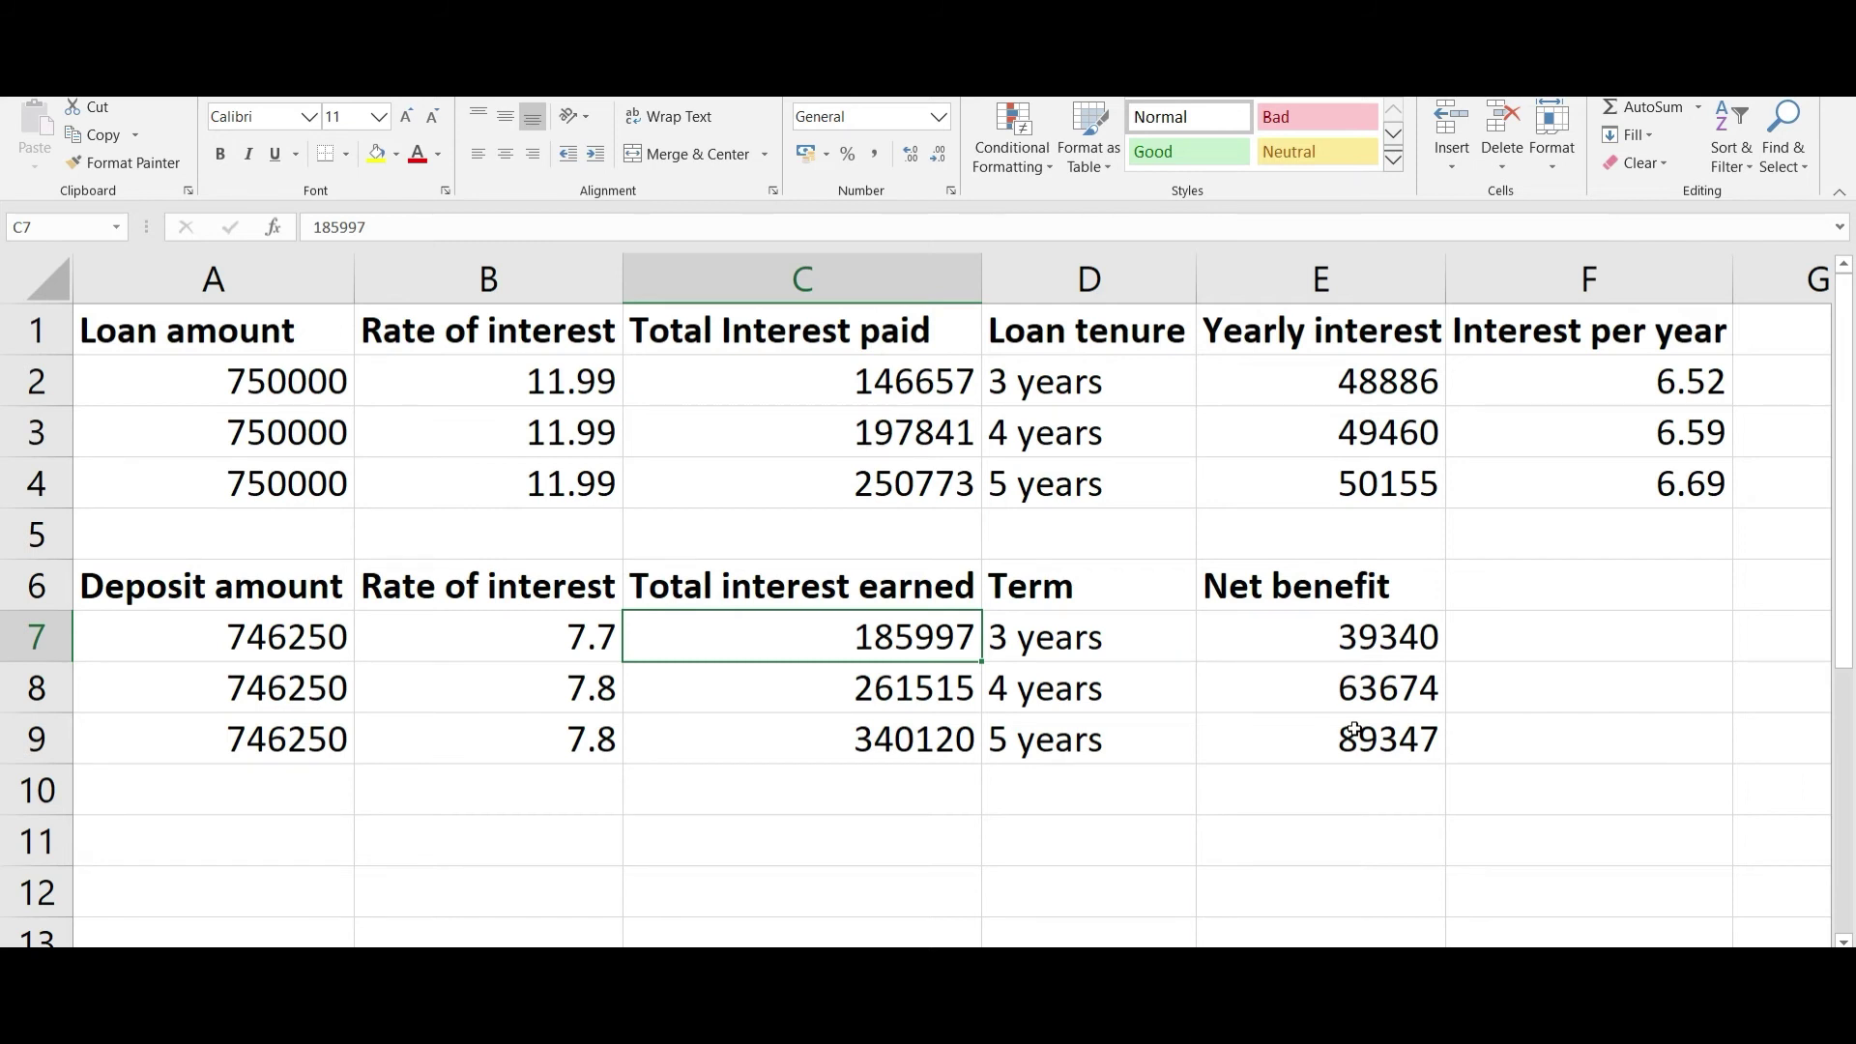
pyautogui.moveTo(1411, 638); pyautogui.dragTo(1416, 727)
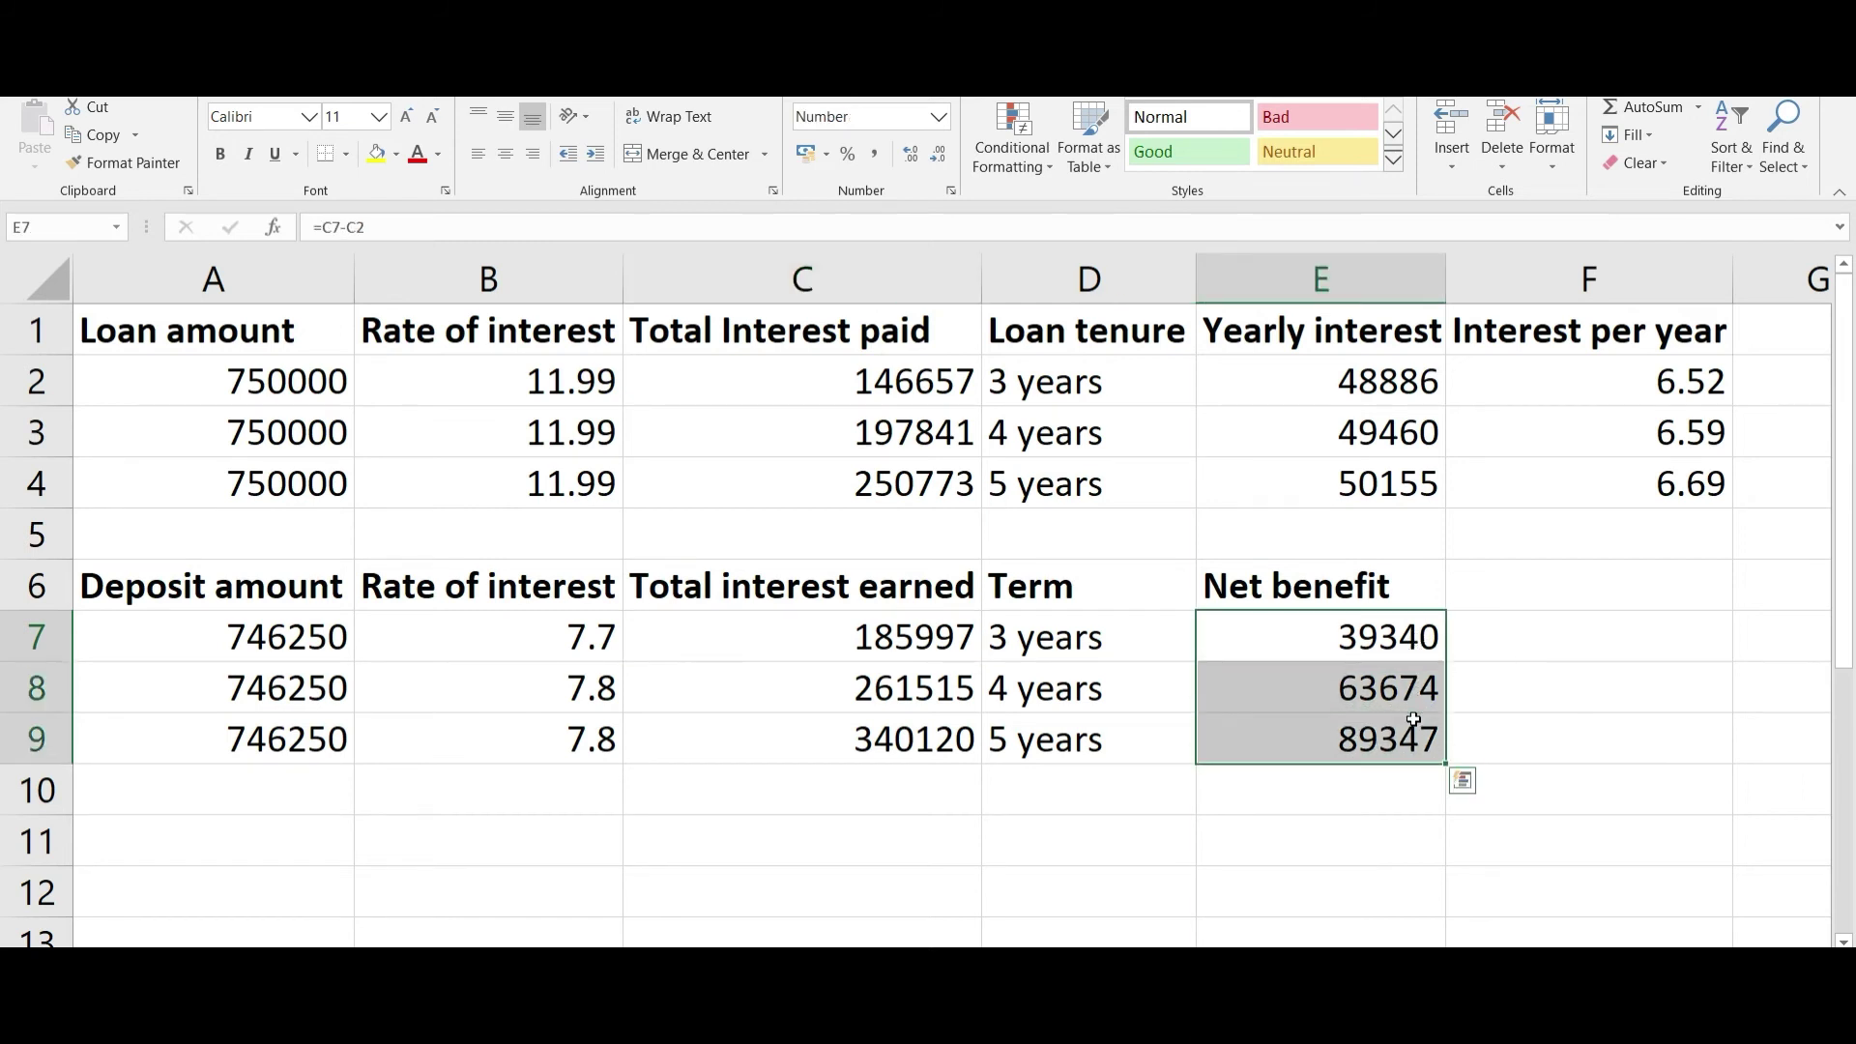
pyautogui.click(288, 372)
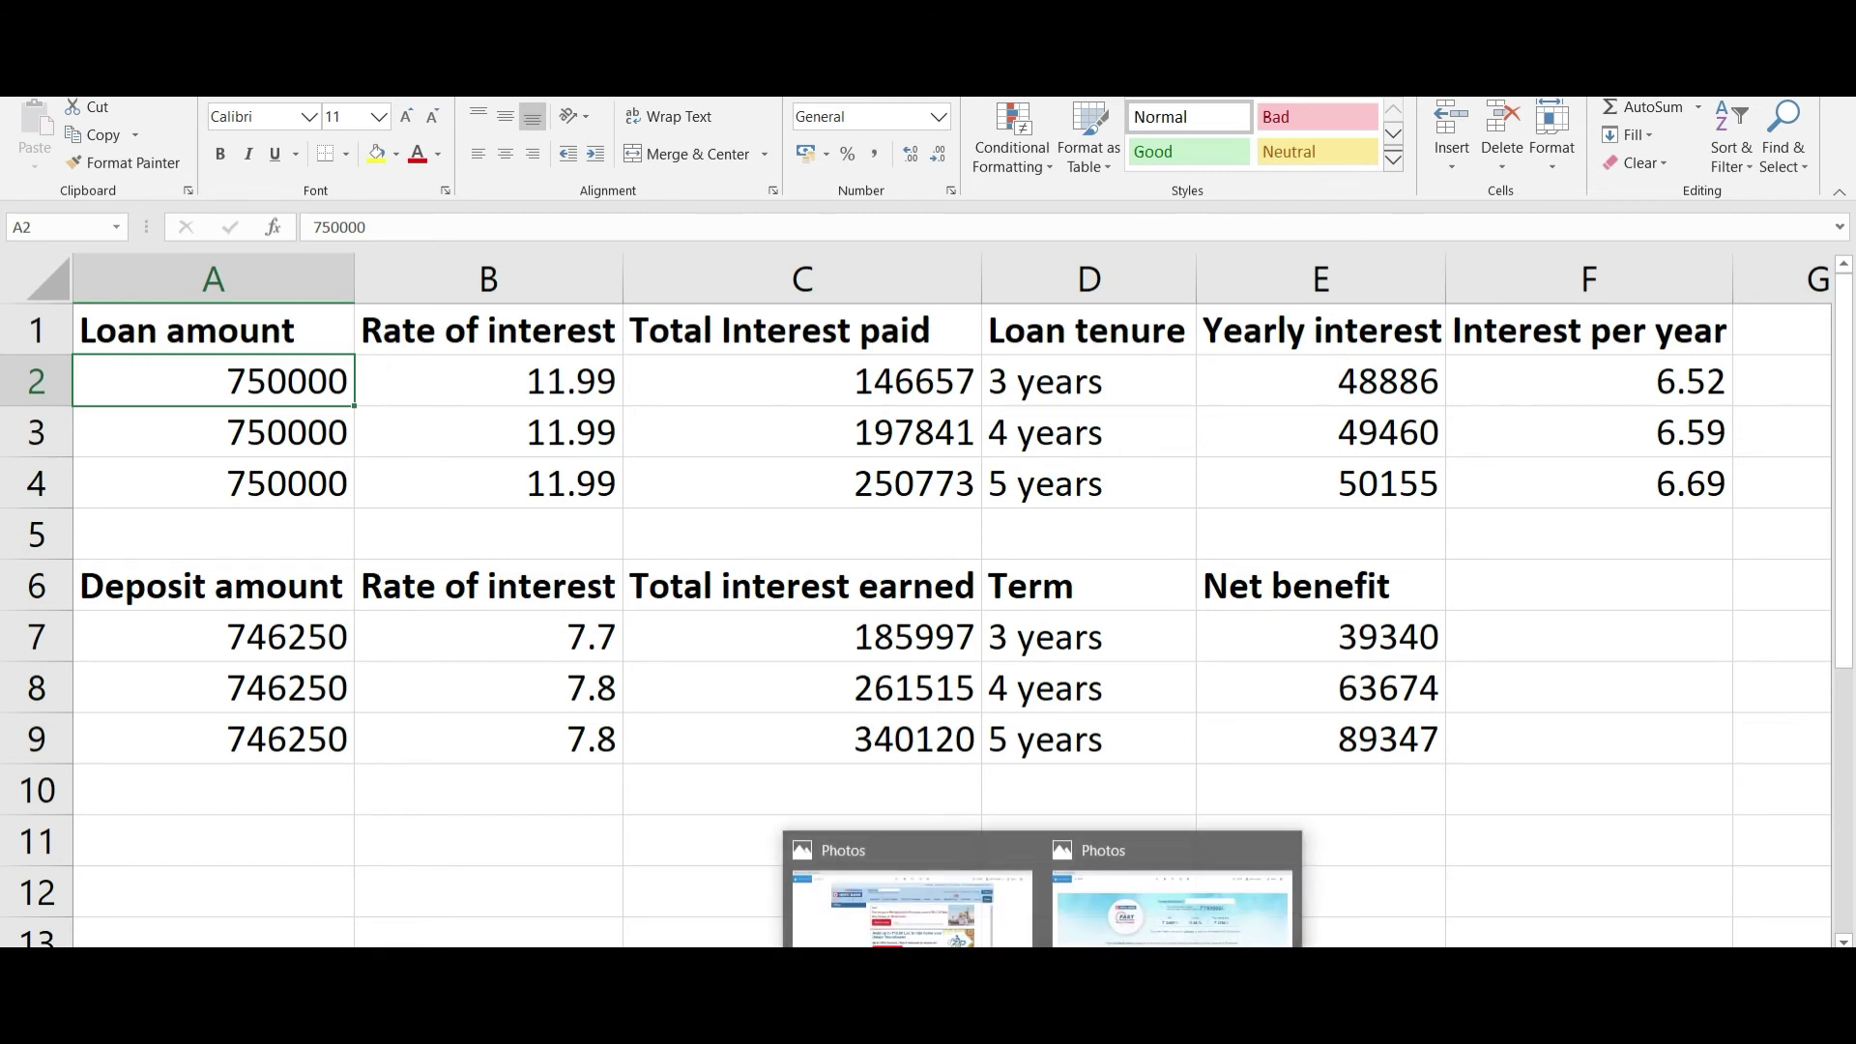
# - Switch to the Photos windows and review the HDFC Bank offers page and the personal loan details screenshot, ending on the offers page
pyautogui.click(912, 904)
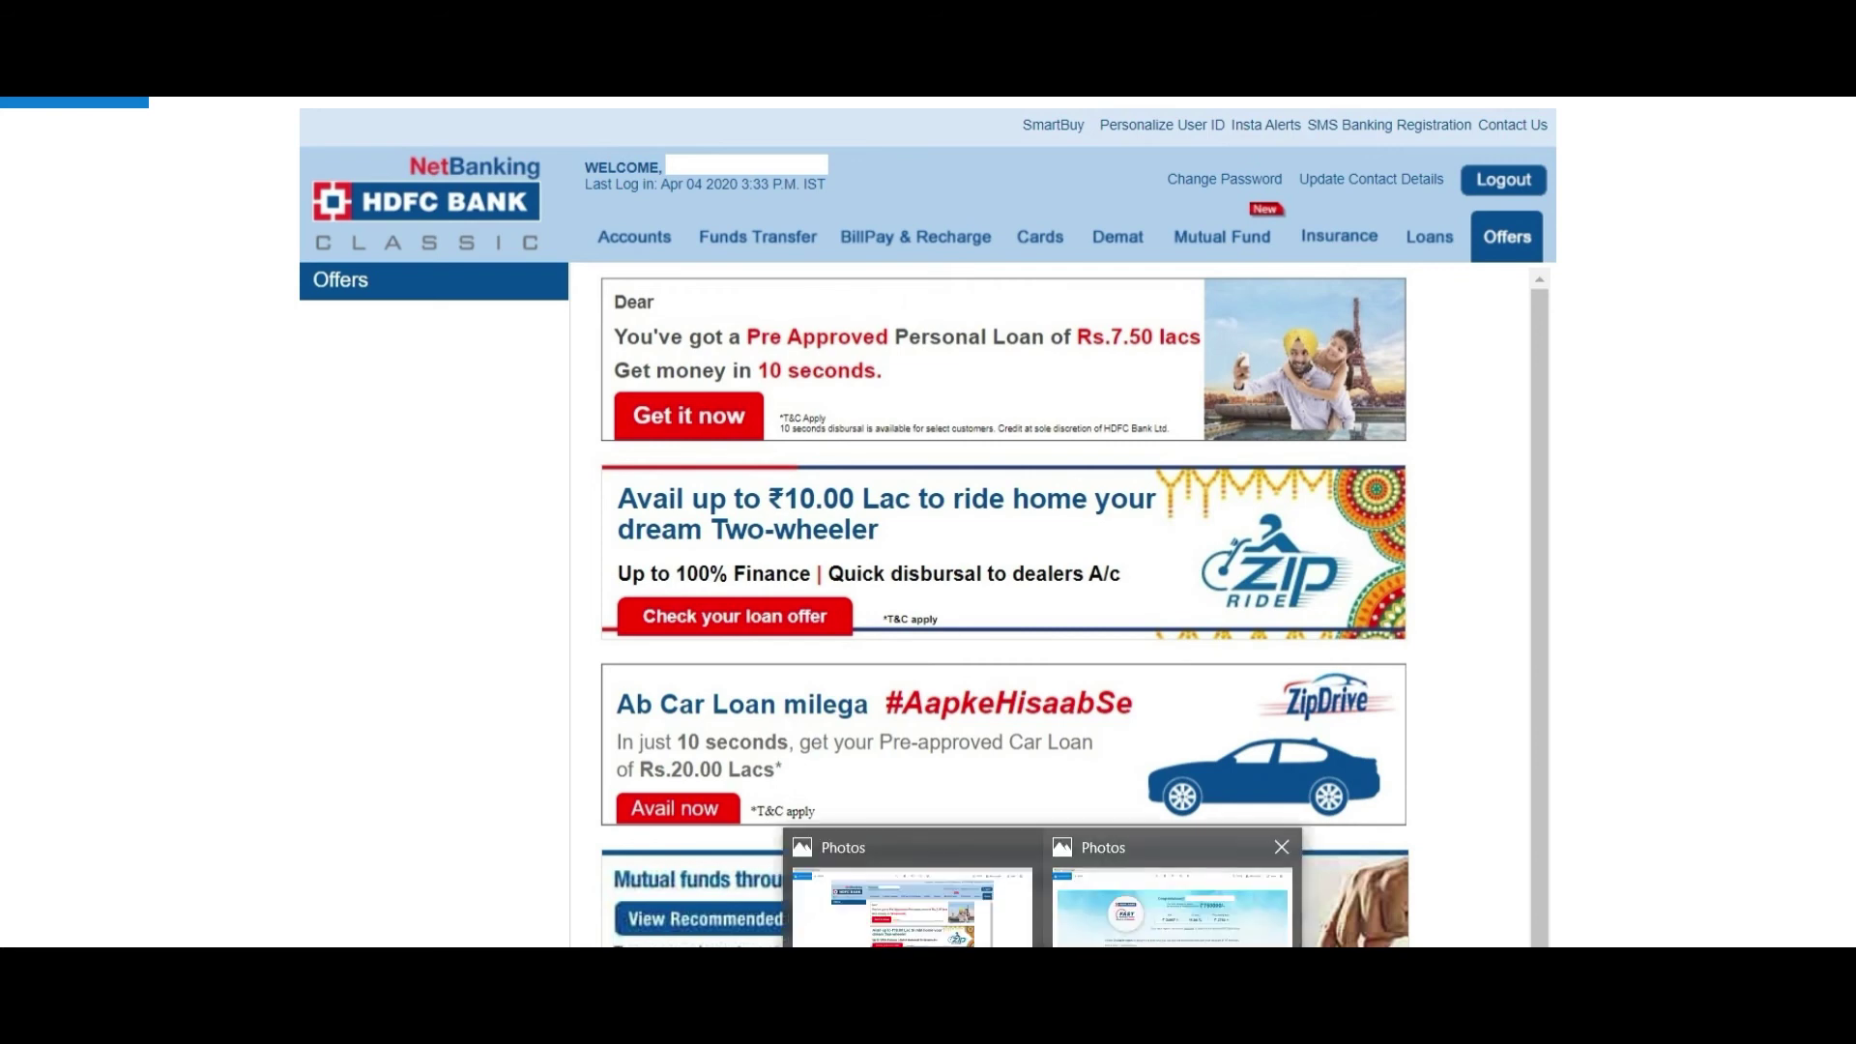
pyautogui.click(1172, 918)
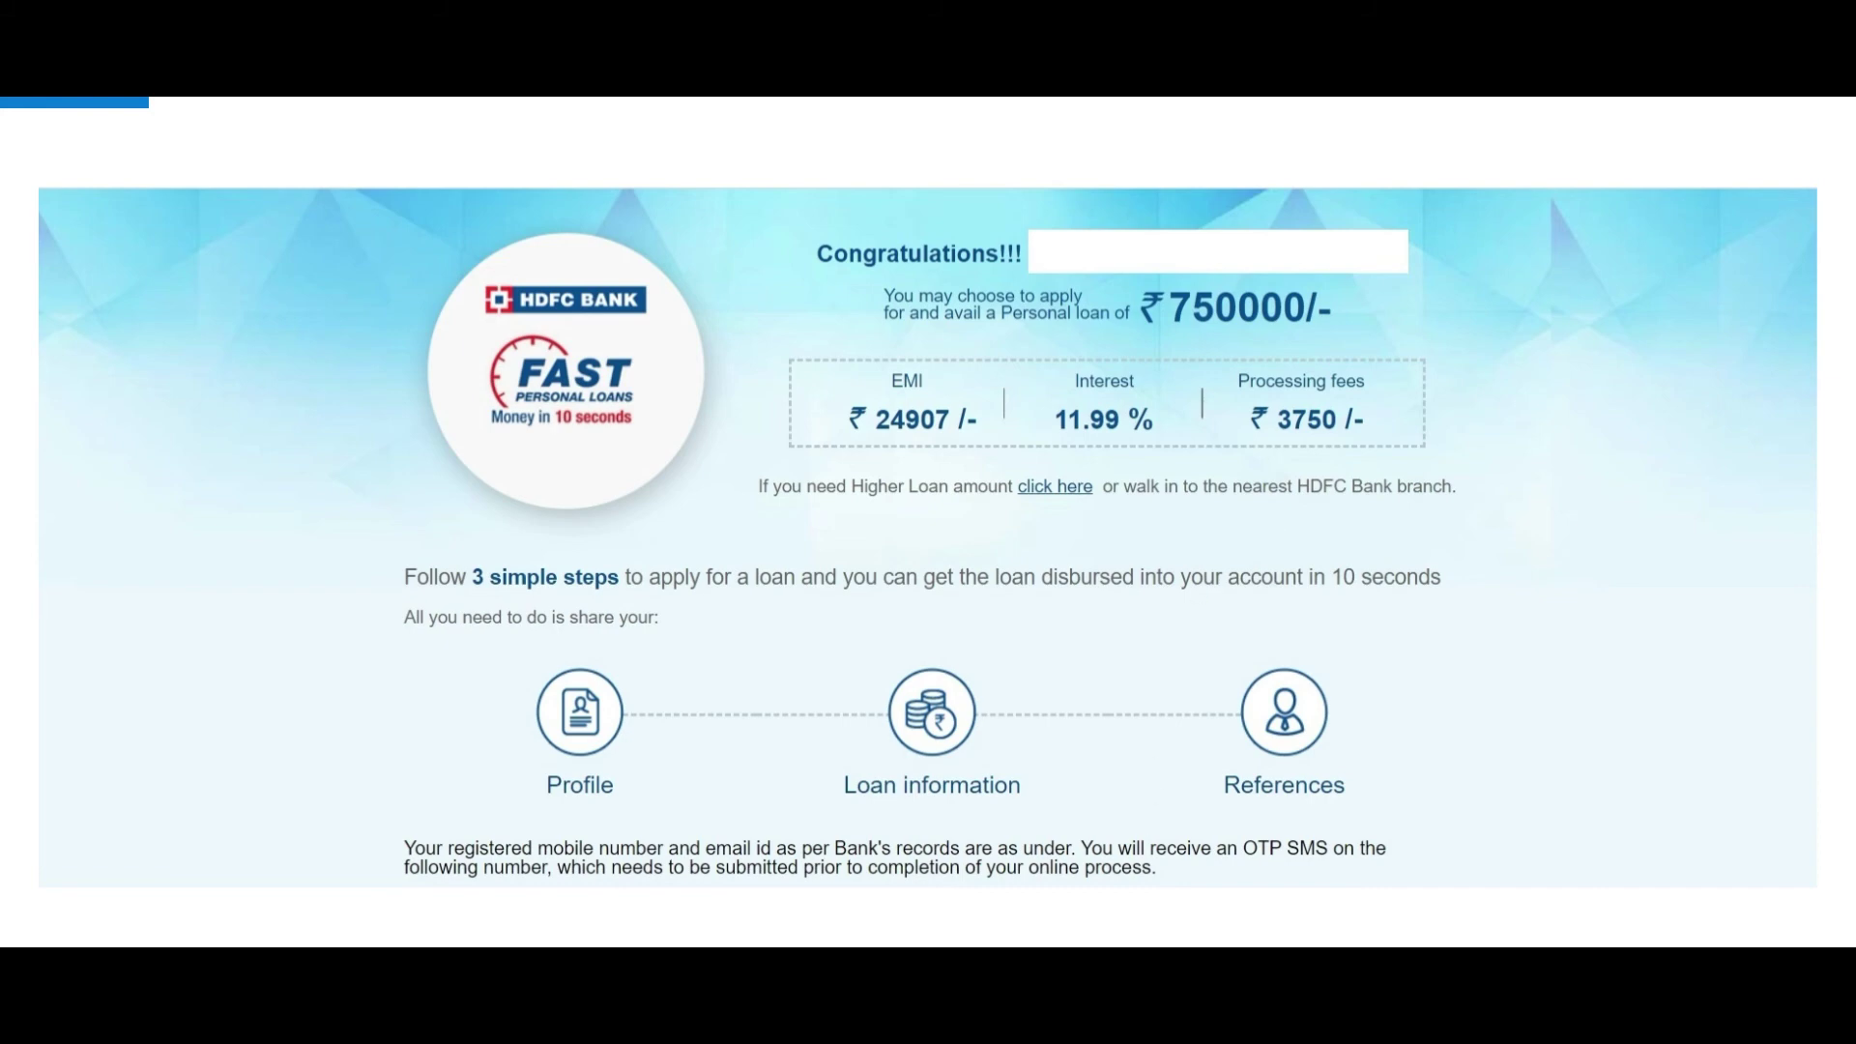
pyautogui.moveTo(1046, 966)
pyautogui.click(966, 904)
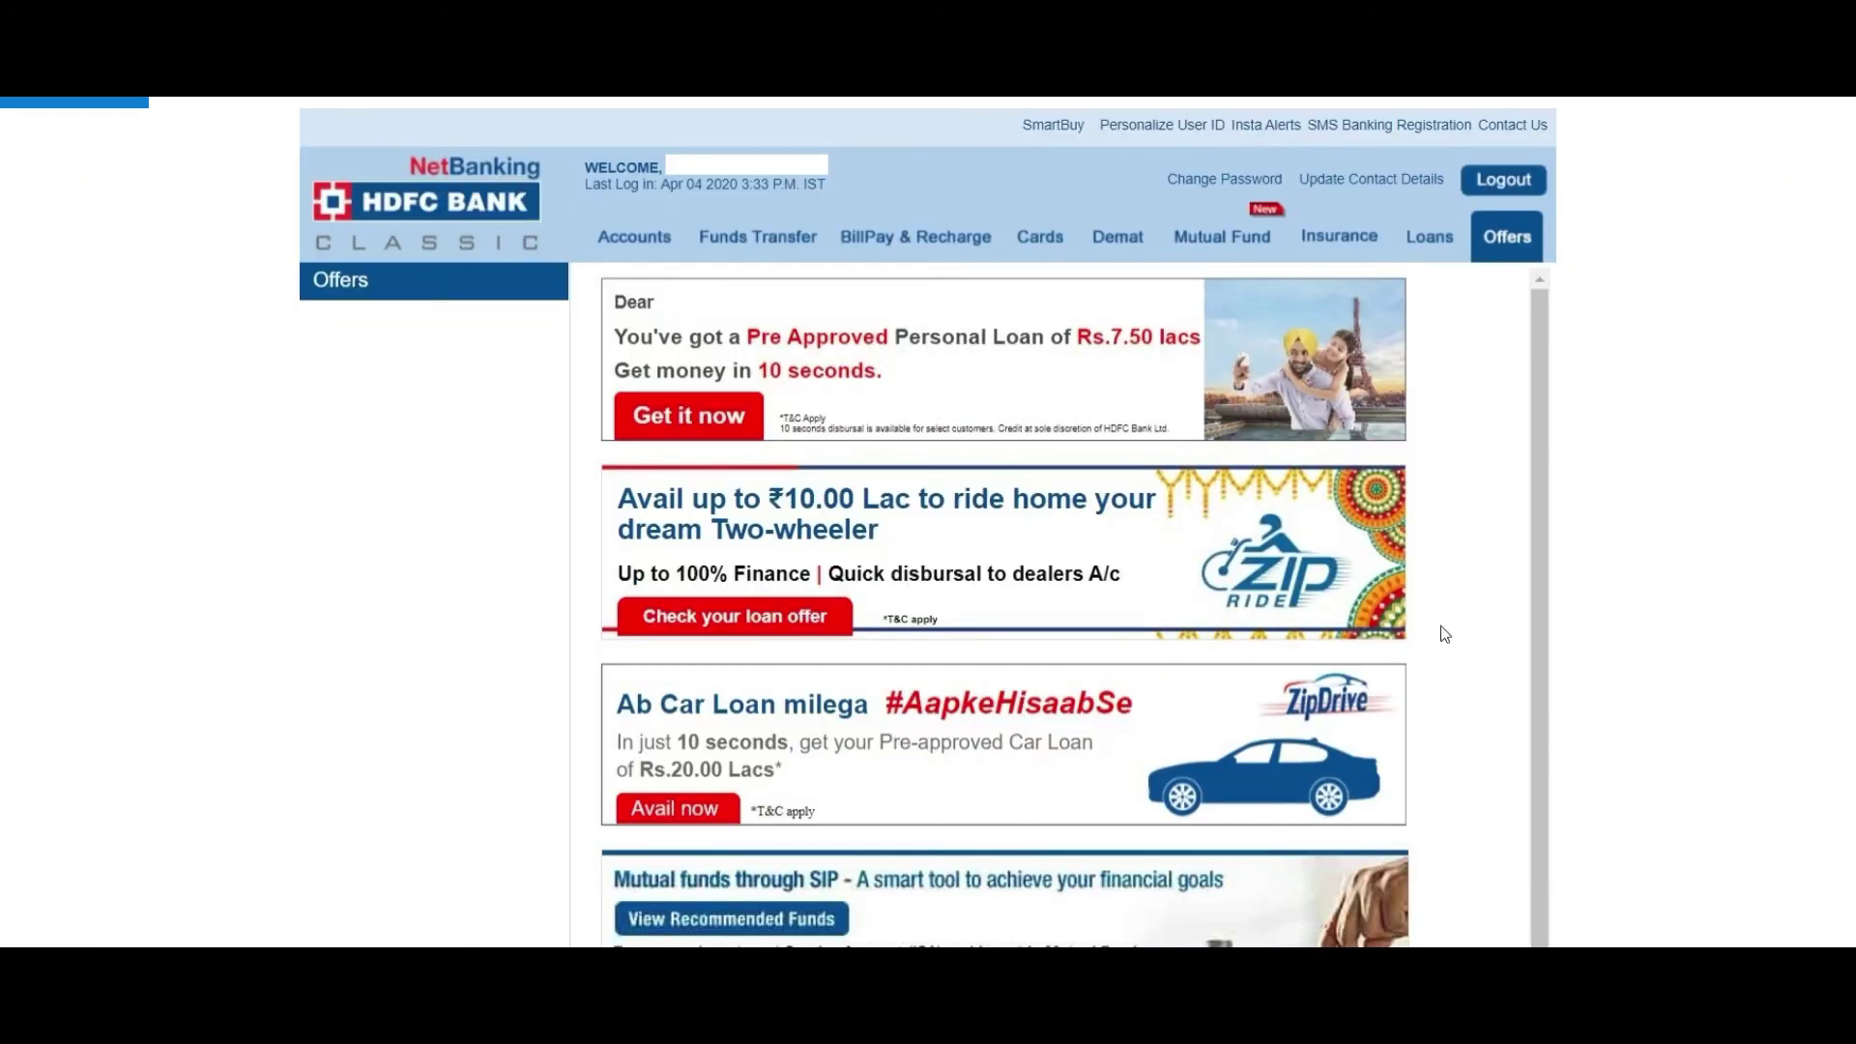